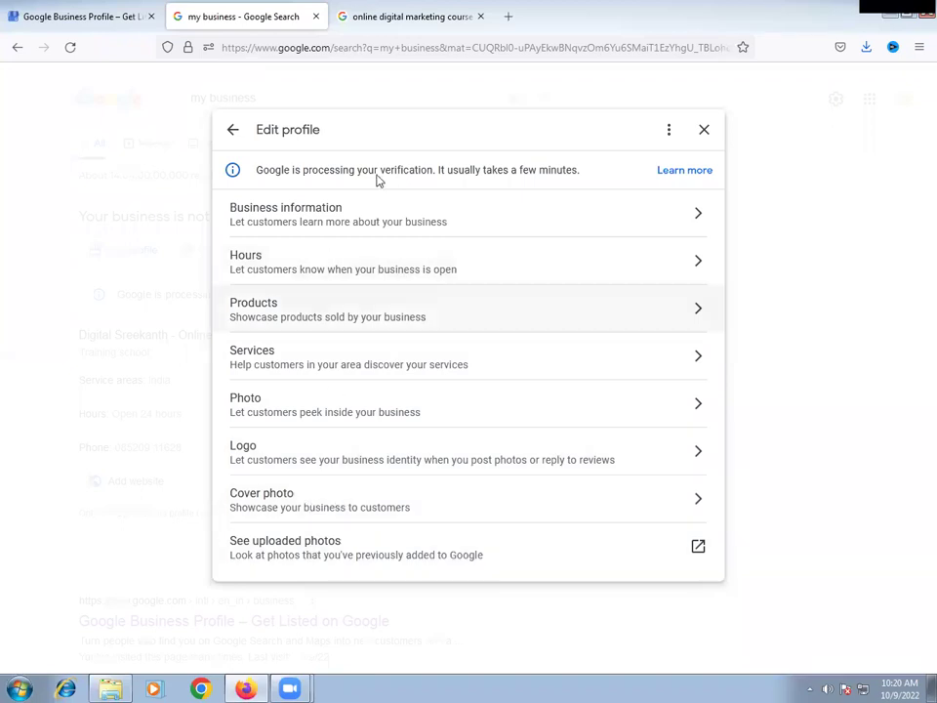
- Open the Digital Sreekanth profile, check its NOT PUBLICLY VISIBLE status, then return to the businesses list
{"action": "left_click", "coordinate": [111, 13]}
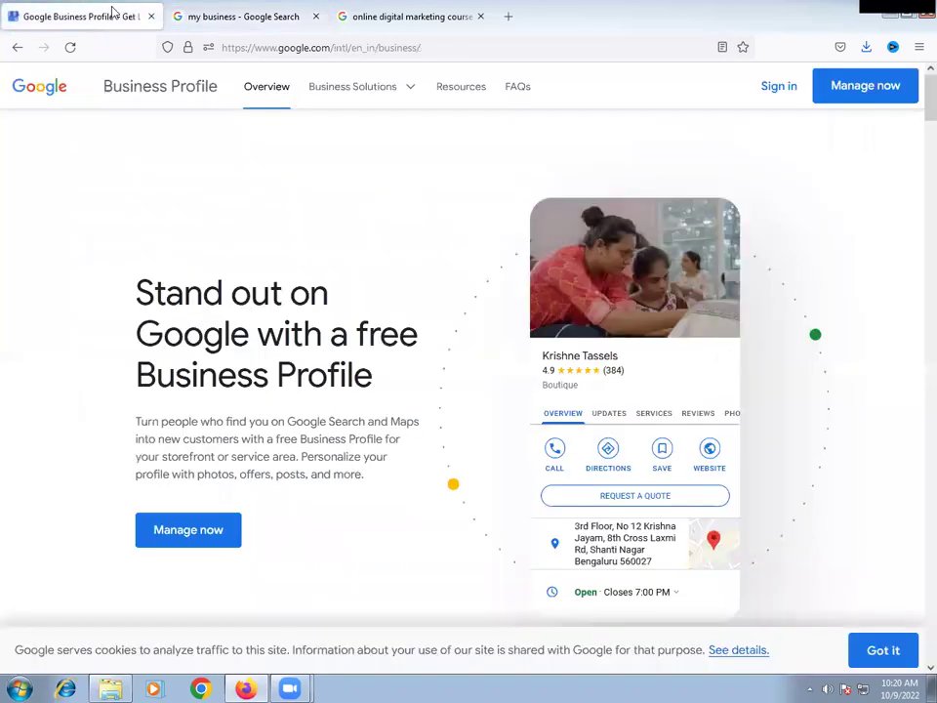
{"action": "left_click", "coordinate": [865, 88]}
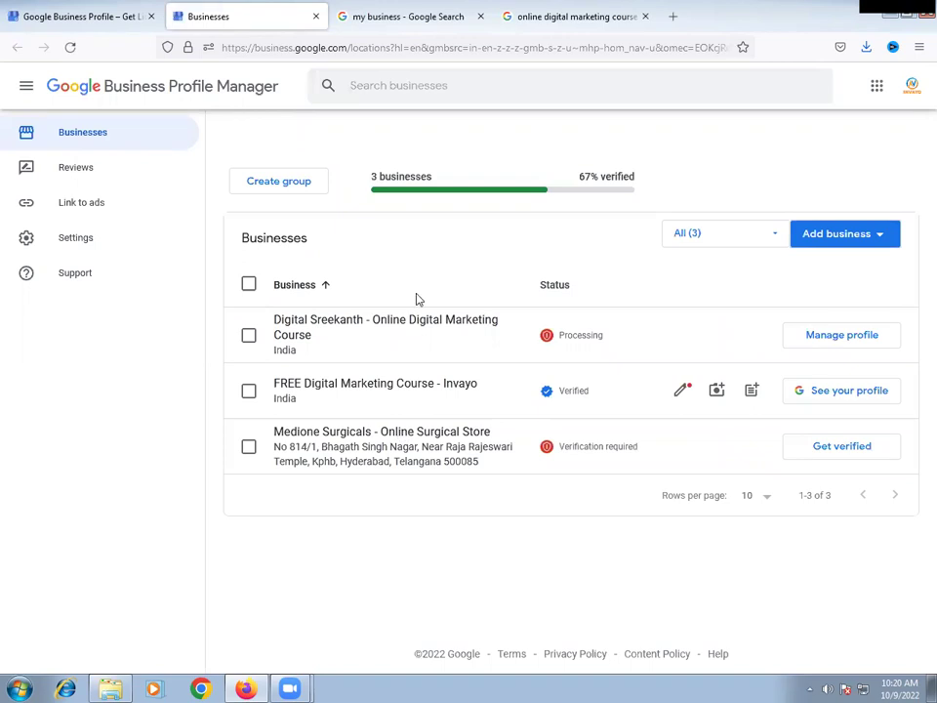
{"action": "left_click", "coordinate": [836, 337]}
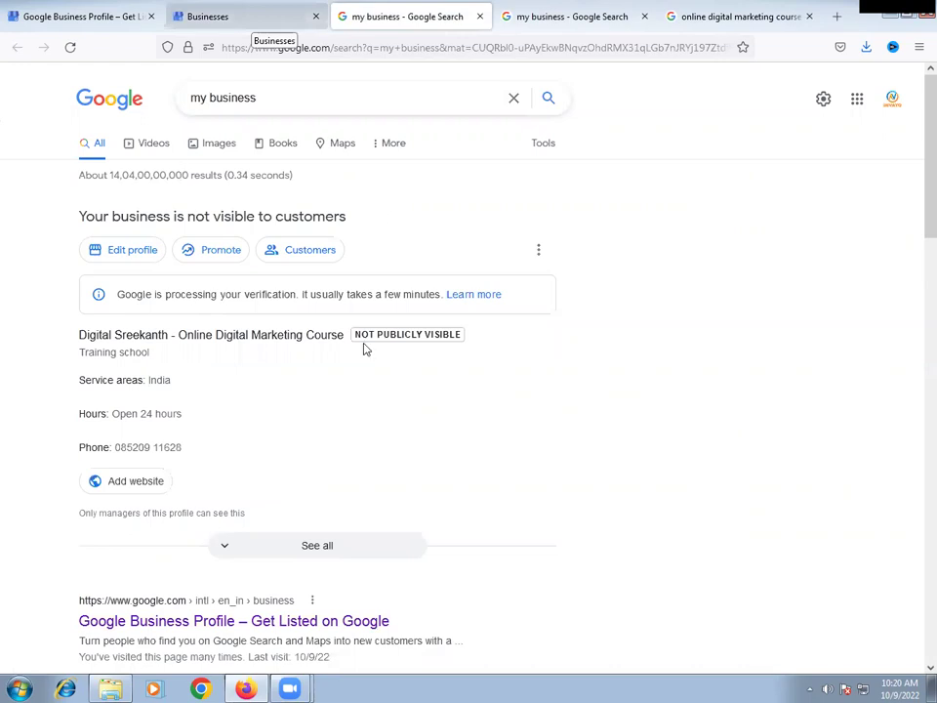
{"action": "triple_click", "coordinate": [455, 345]}
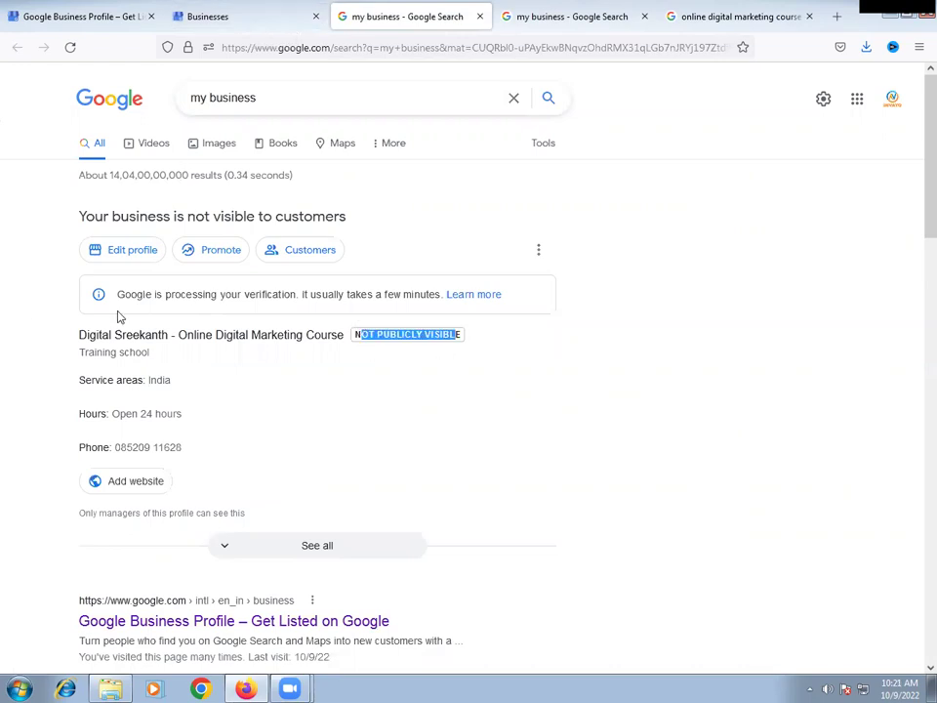
{"action": "left_click", "coordinate": [25, 272]}
{"action": "left_click", "coordinate": [94, 7]}
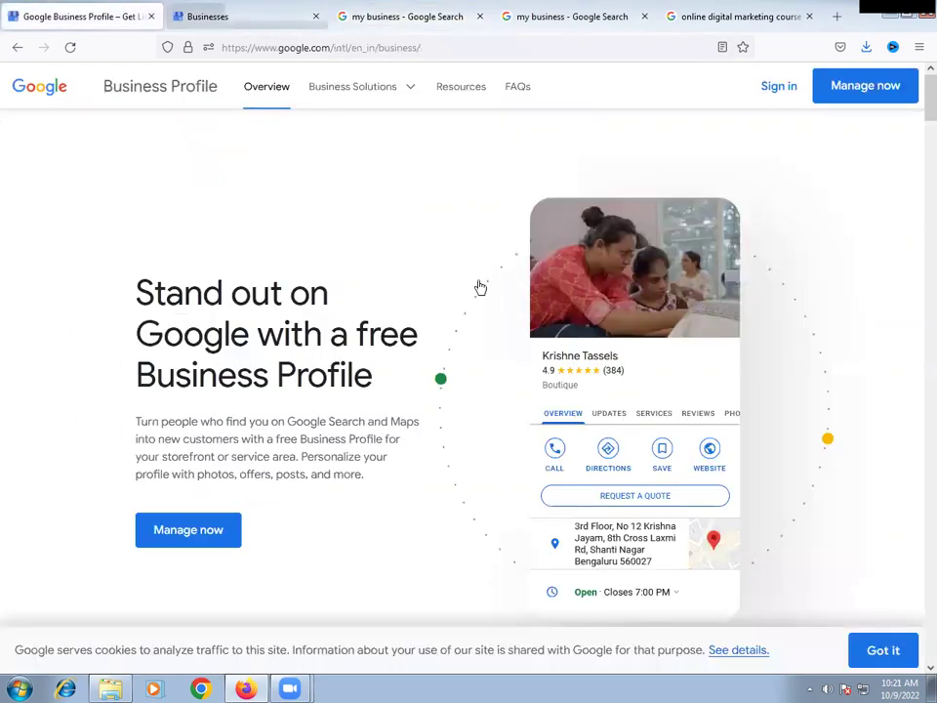
{"action": "left_click", "coordinate": [249, 27]}
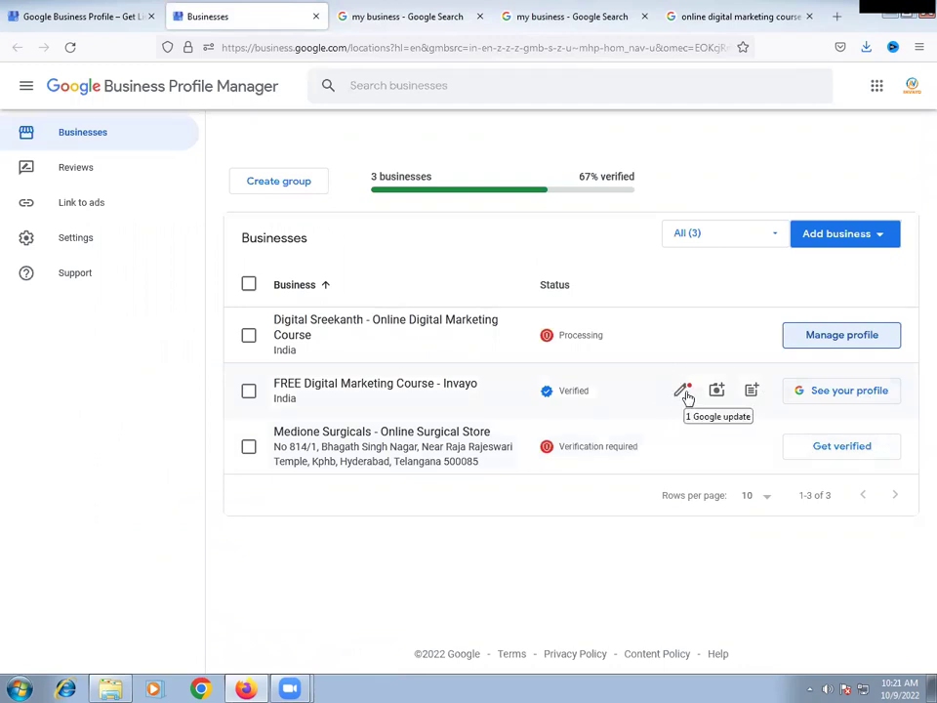
{"action": "left_click", "coordinate": [685, 394]}
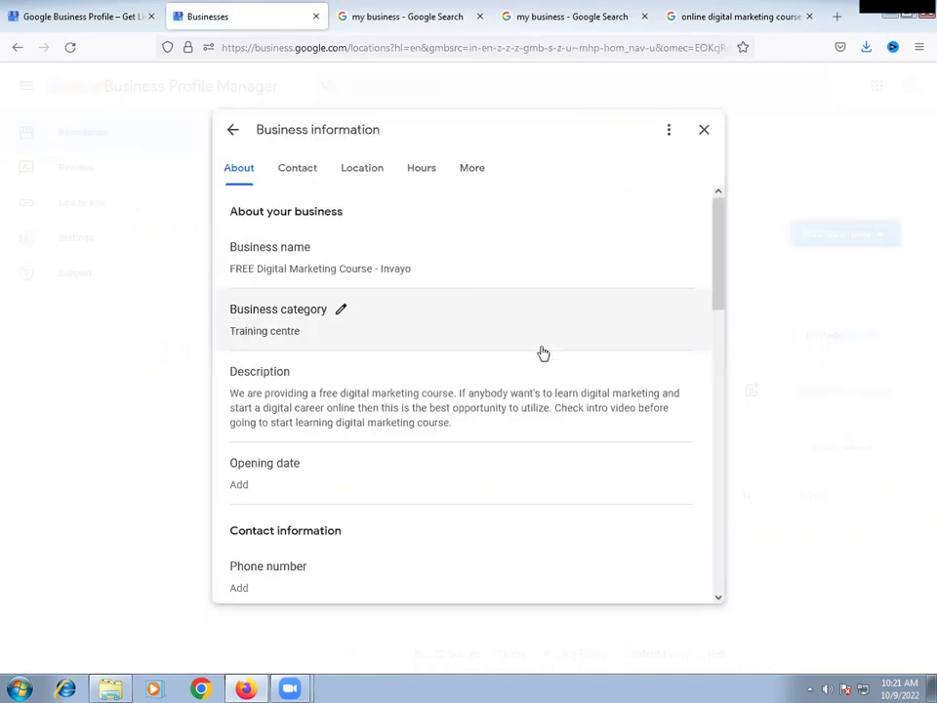
{"action": "scroll", "coordinate": [543, 352], "scroll_direction": "down", "scroll_amount": 5}
{"action": "scroll", "coordinate": [542, 352], "scroll_direction": "up", "scroll_amount": 2}
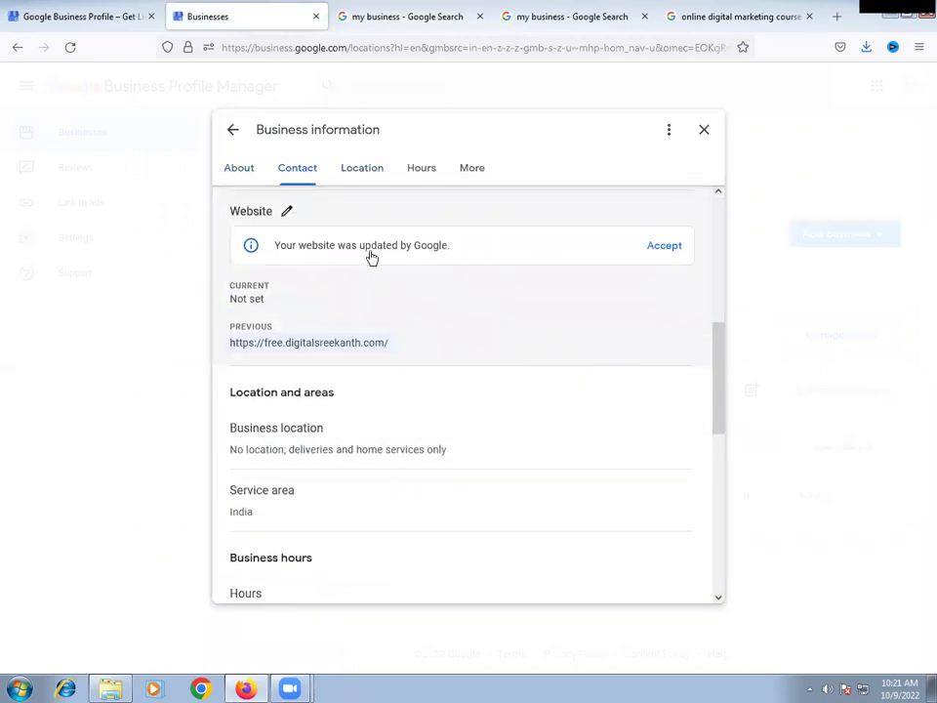
{"action": "scroll", "coordinate": [547, 350], "scroll_direction": "down", "scroll_amount": 1}
{"action": "scroll", "coordinate": [546, 350], "scroll_direction": "down", "scroll_amount": 2}
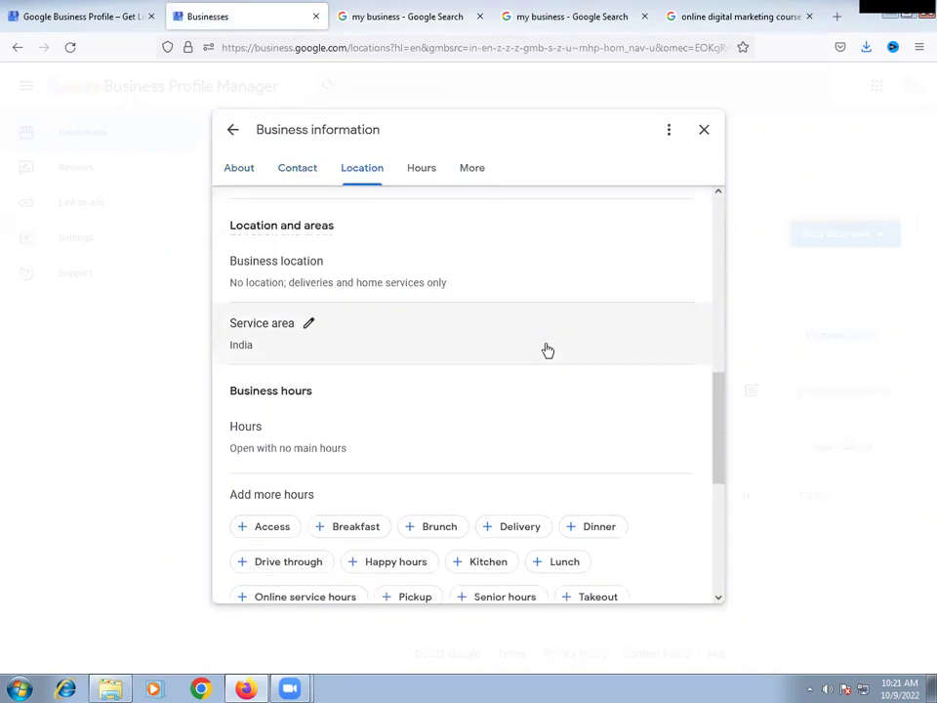
{"action": "scroll", "coordinate": [547, 350], "scroll_direction": "down", "scroll_amount": 4}
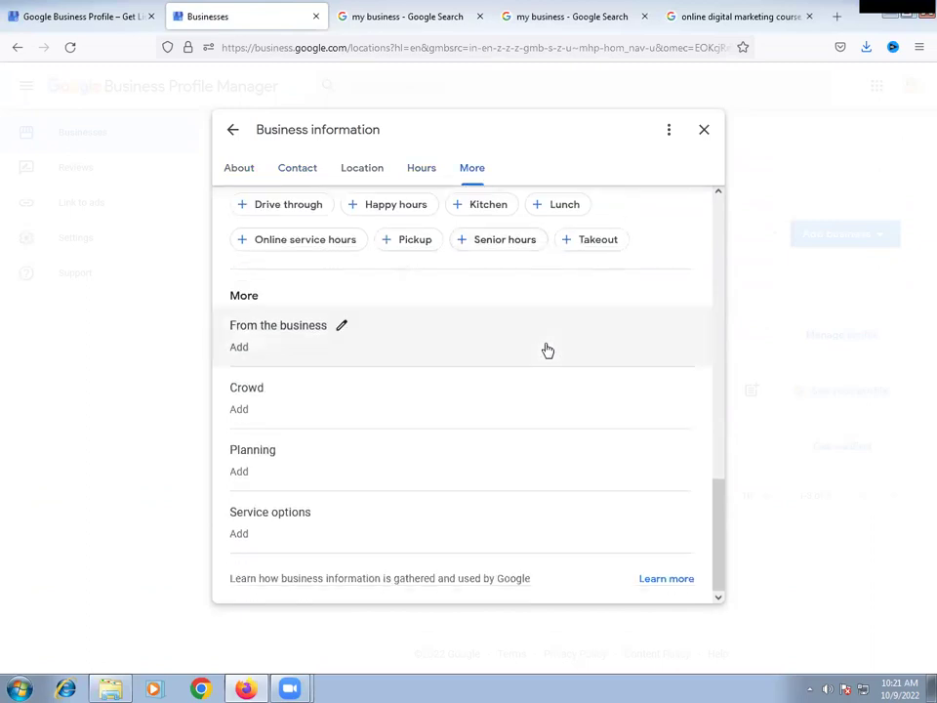
{"action": "left_click", "coordinate": [700, 133]}
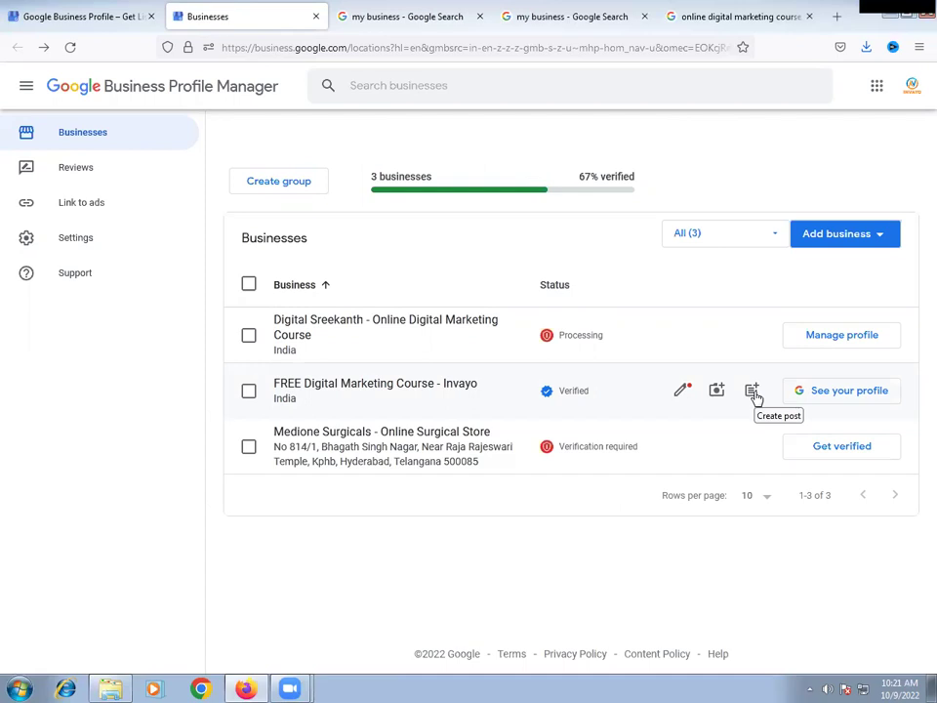
- Start a new post for the Invayo listing and look over its description and button fields
{"action": "left_click", "coordinate": [753, 392]}
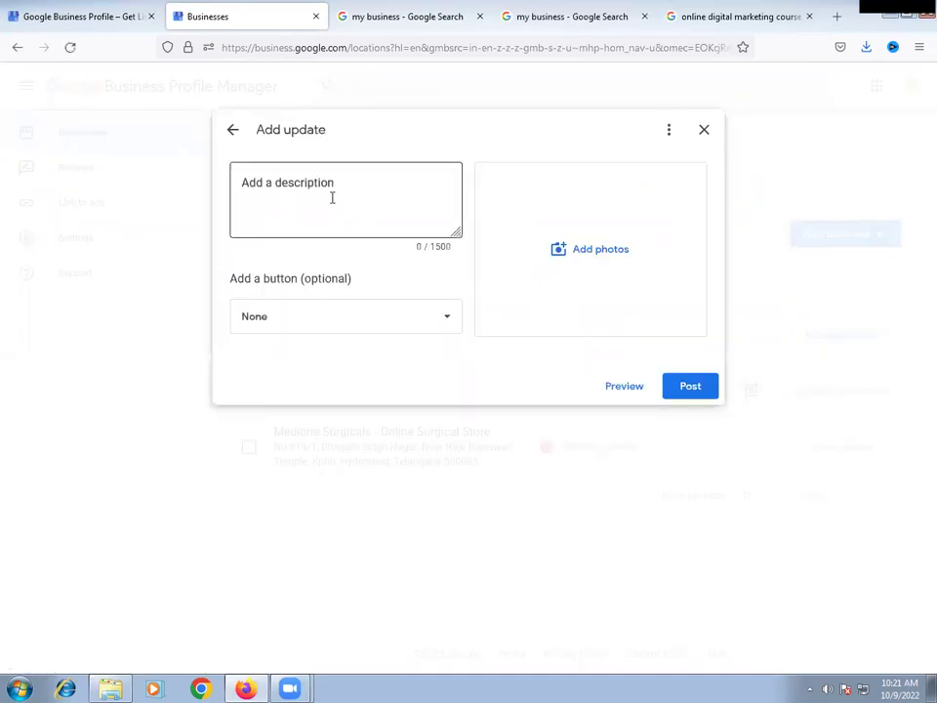
{"action": "left_click", "coordinate": [316, 198]}
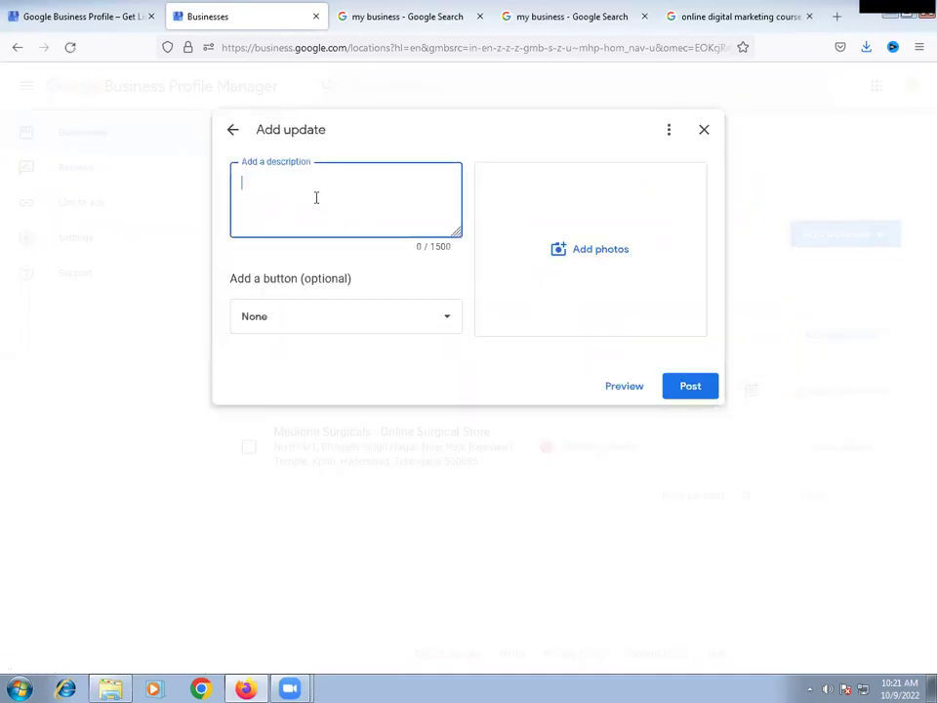
{"action": "left_click", "coordinate": [314, 328]}
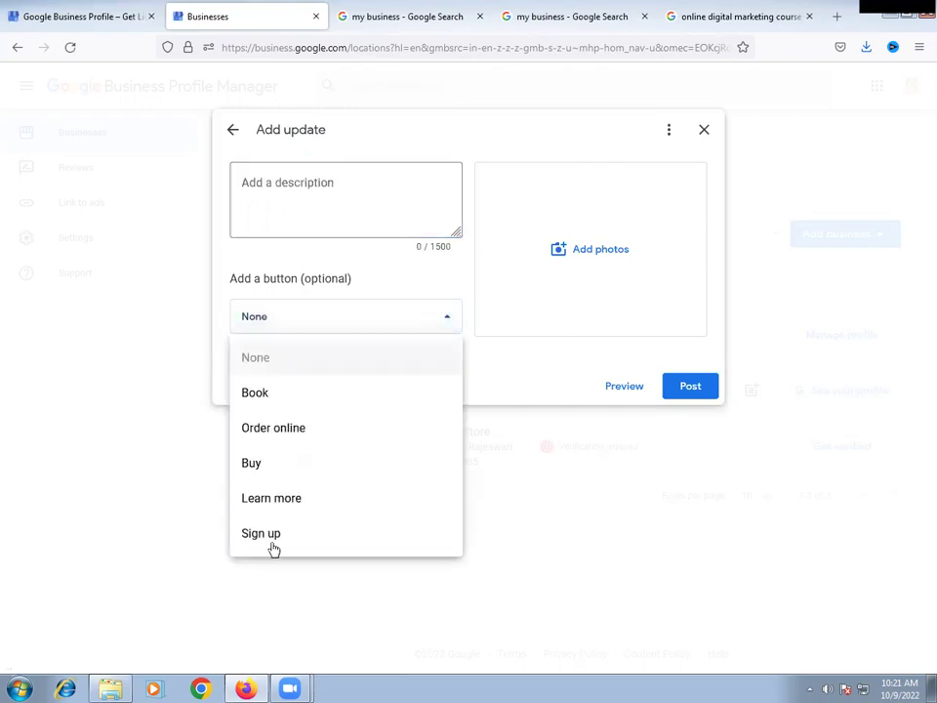
- Attach the Pricing Details(1) image from the computer to the post
{"action": "left_click", "coordinate": [600, 251]}
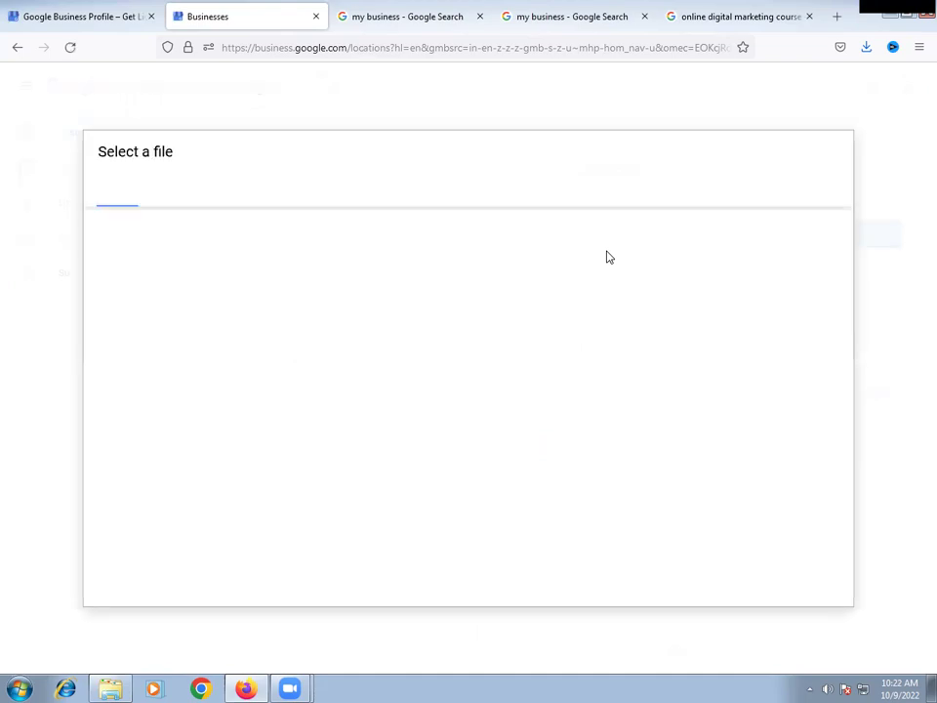
{"action": "left_click", "coordinate": [455, 407]}
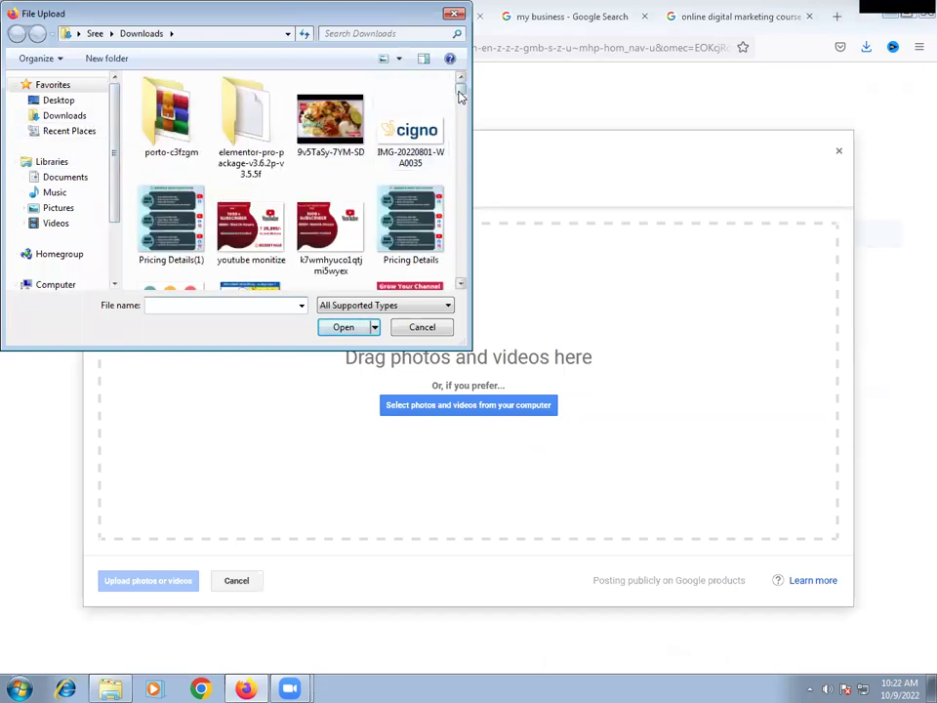
{"action": "mouse_move", "coordinate": [461, 93]}
{"action": "left_mouse_down"}
{"action": "mouse_move", "coordinate": [463, 104]}
{"action": "mouse_move", "coordinate": [461, 86]}
{"action": "left_mouse_up"}
{"action": "left_click", "coordinate": [168, 235]}
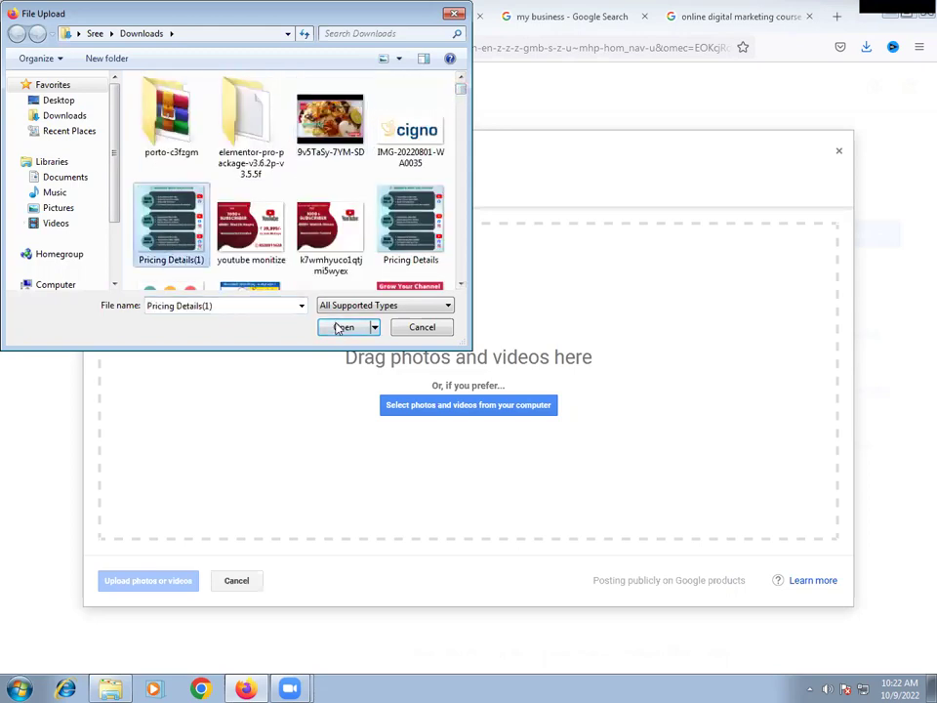
{"action": "left_click", "coordinate": [341, 327]}
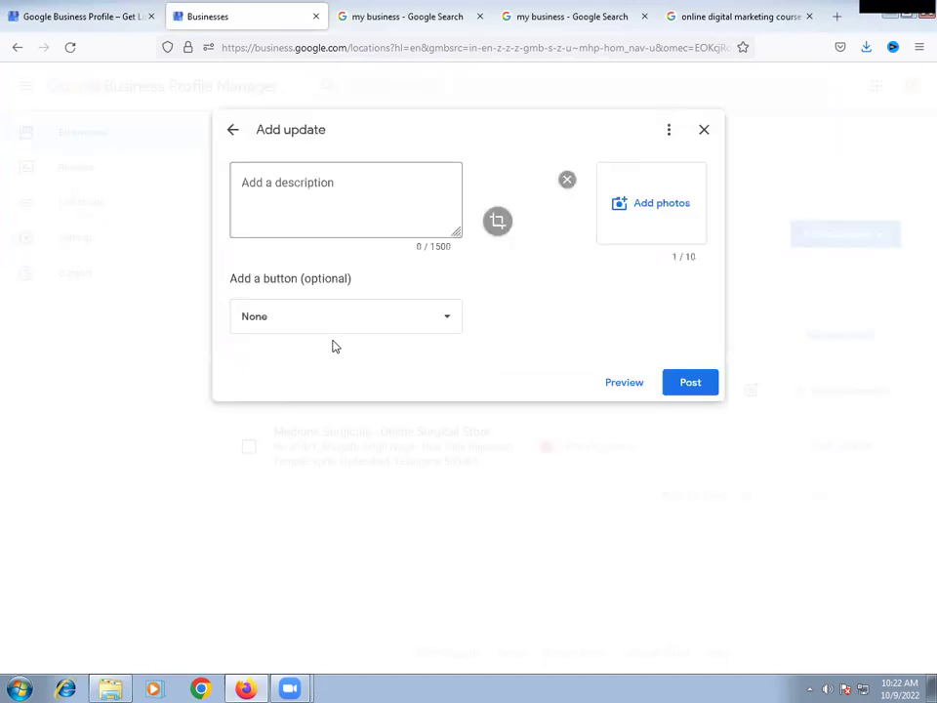
- Enter the description 'Grow Your YouTube Channel. Get Real Subscribers, Views, Likes etc. 100% Safe' and add a button
{"action": "left_click", "coordinate": [337, 186]}
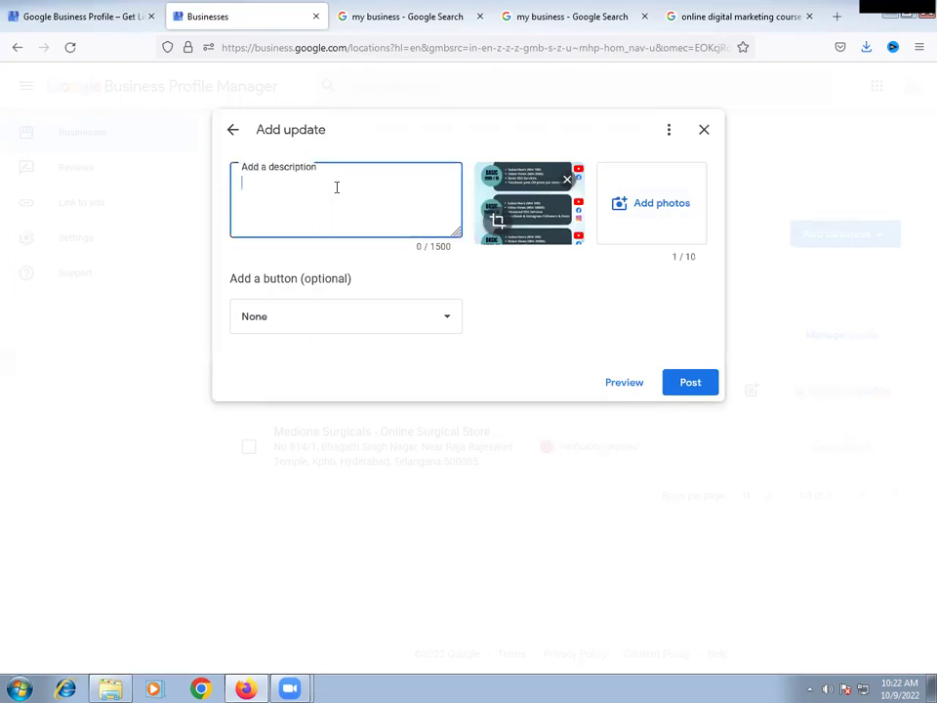
{"action": "type", "text": "Grow "}
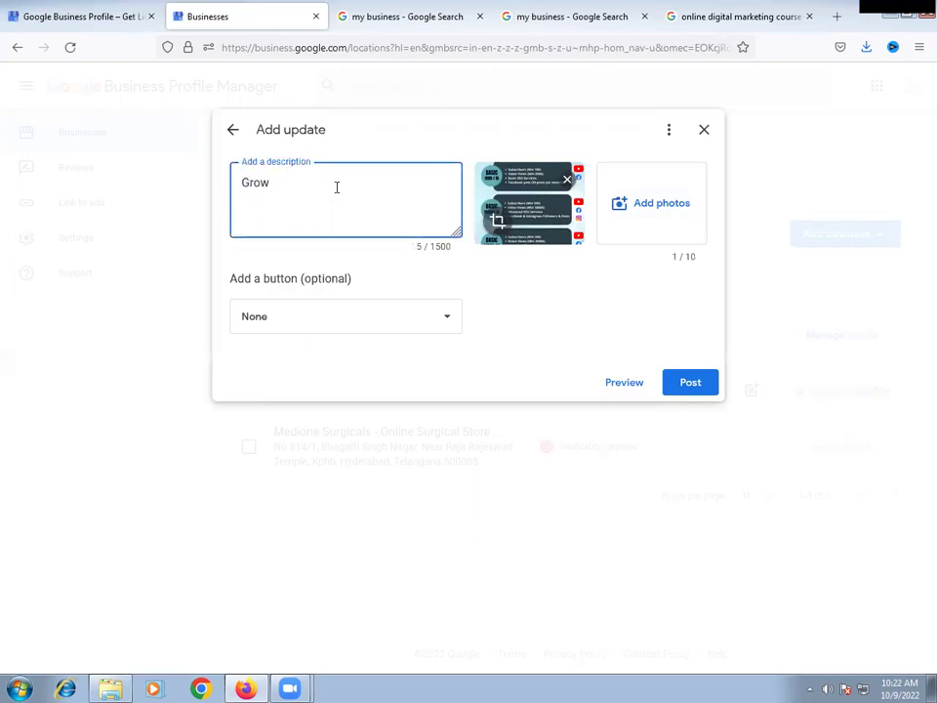
{"action": "type", "text": "Your YouTube Channel. Get Real"}
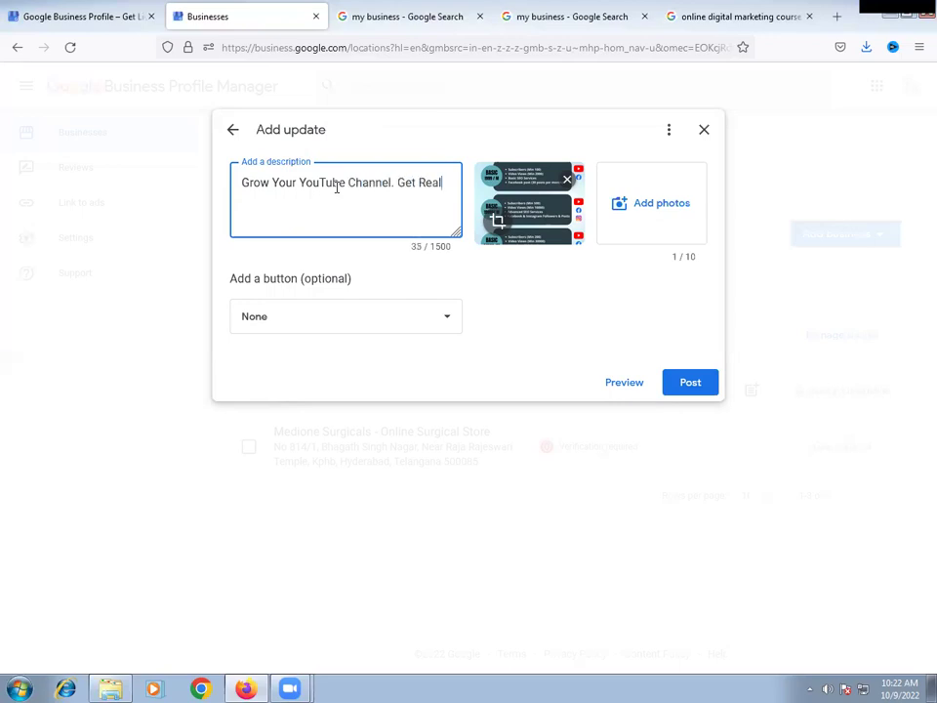
{"action": "type", "text": " Subscribers, Vie"}
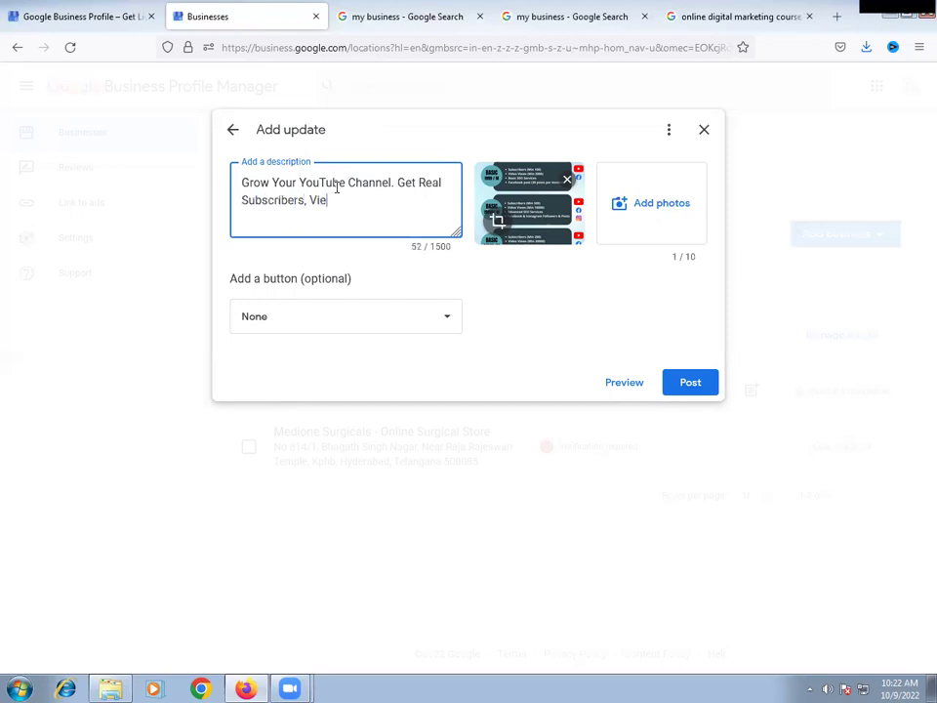
{"action": "type", "text": "ws, Likes etc. 100% Safe"}
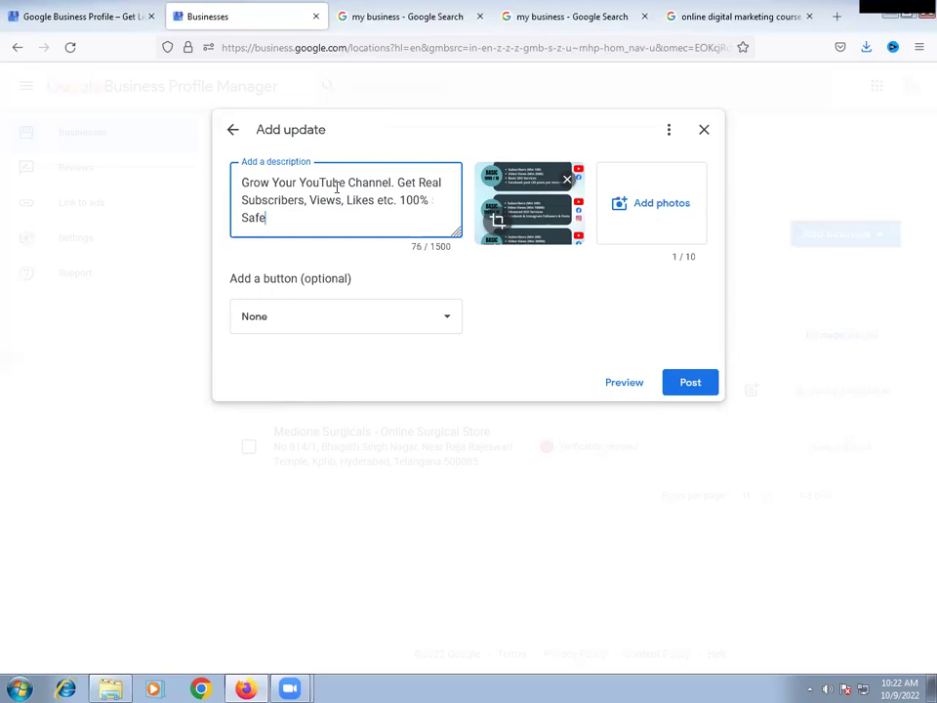
{"action": "left_click", "coordinate": [360, 322]}
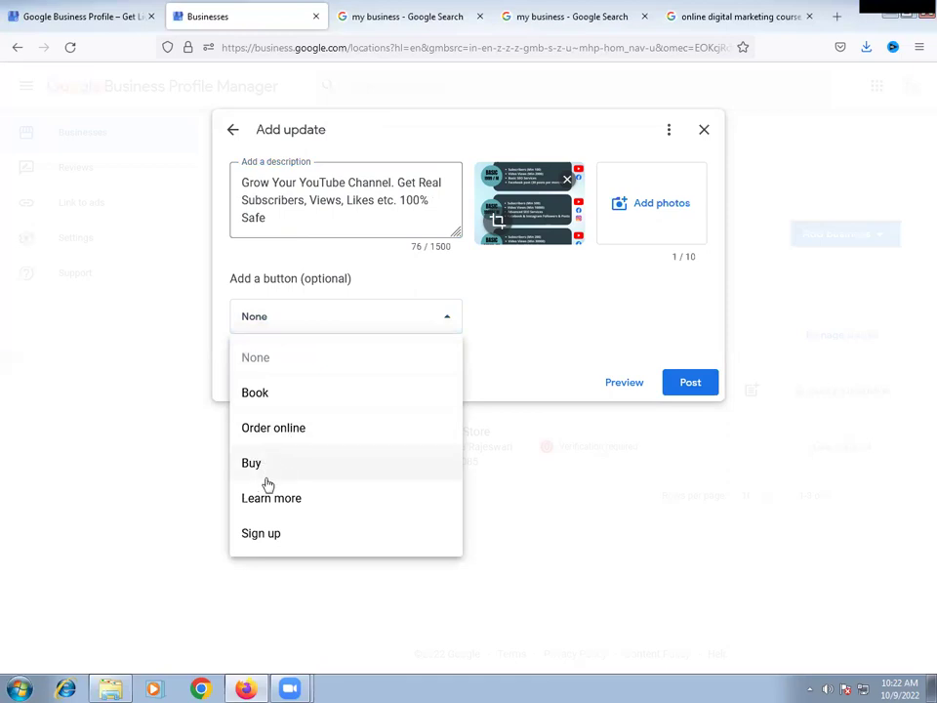
{"action": "left_click", "coordinate": [271, 395]}
{"action": "left_click", "coordinate": [300, 369]}
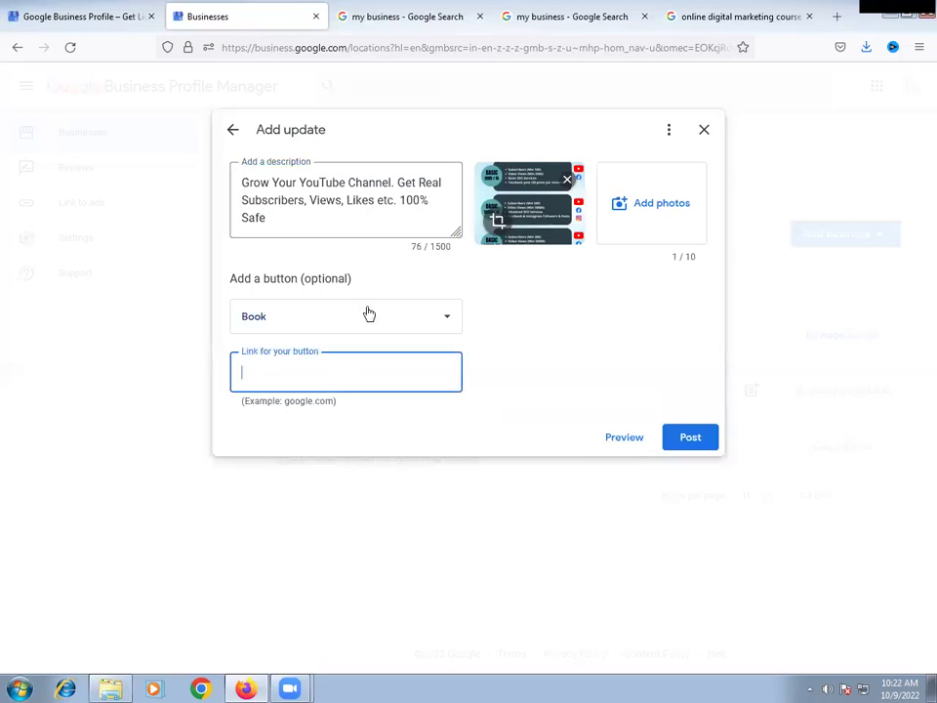
{"action": "left_click", "coordinate": [366, 314]}
{"action": "left_click", "coordinate": [285, 430]}
{"action": "left_click", "coordinate": [336, 372]}
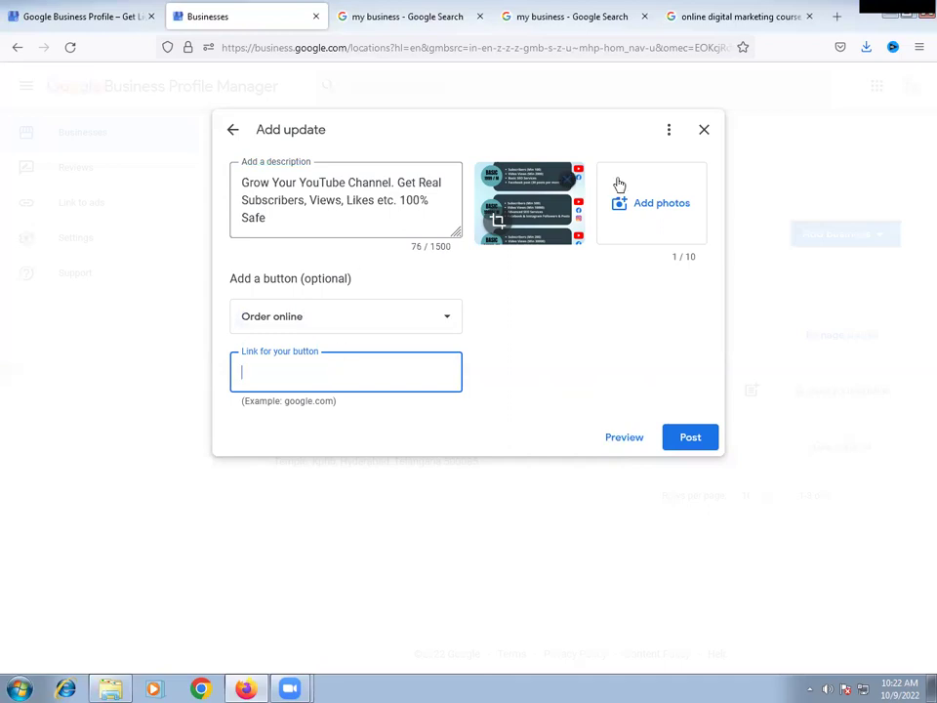
{"action": "type", "text": "https://"}
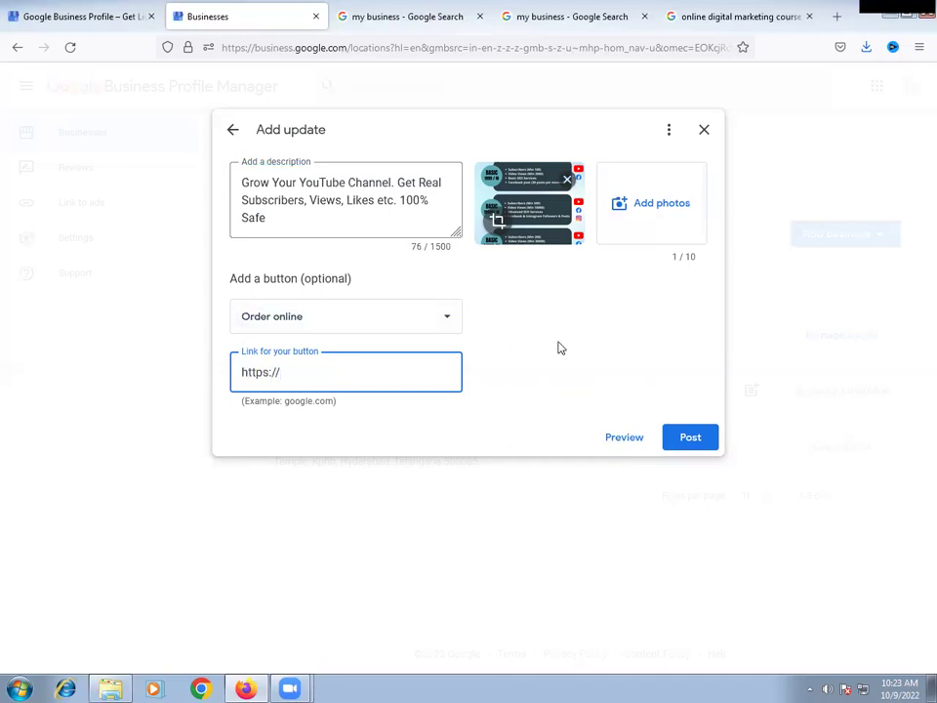
{"action": "type", "text": "getytviews.com"}
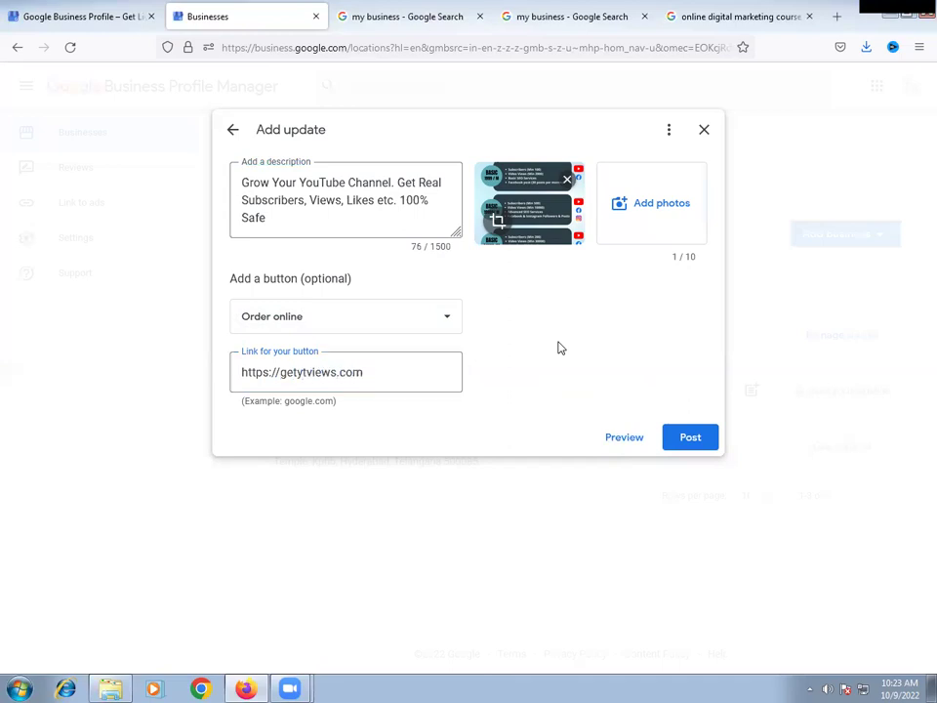
{"action": "left_click", "coordinate": [625, 441]}
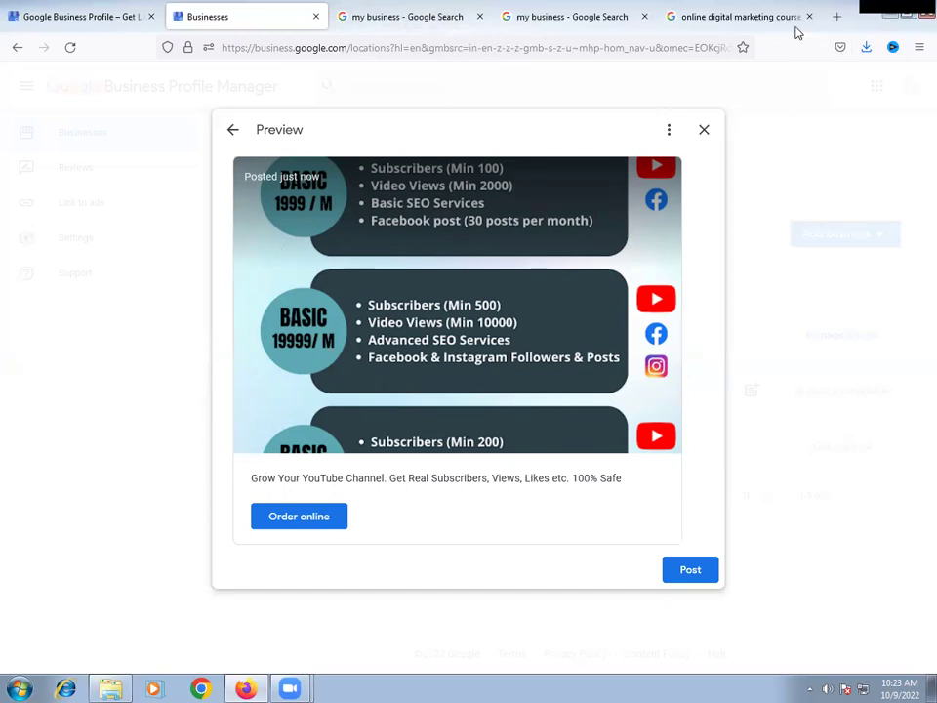
- Search Google for 'google my business post image size'
{"action": "left_click", "coordinate": [695, 17]}
{"action": "left_click", "coordinate": [682, 41]}
{"action": "type", "text": "google"}
{"action": "key", "text": "BackSpace"}
{"action": "type", "text": "business"}
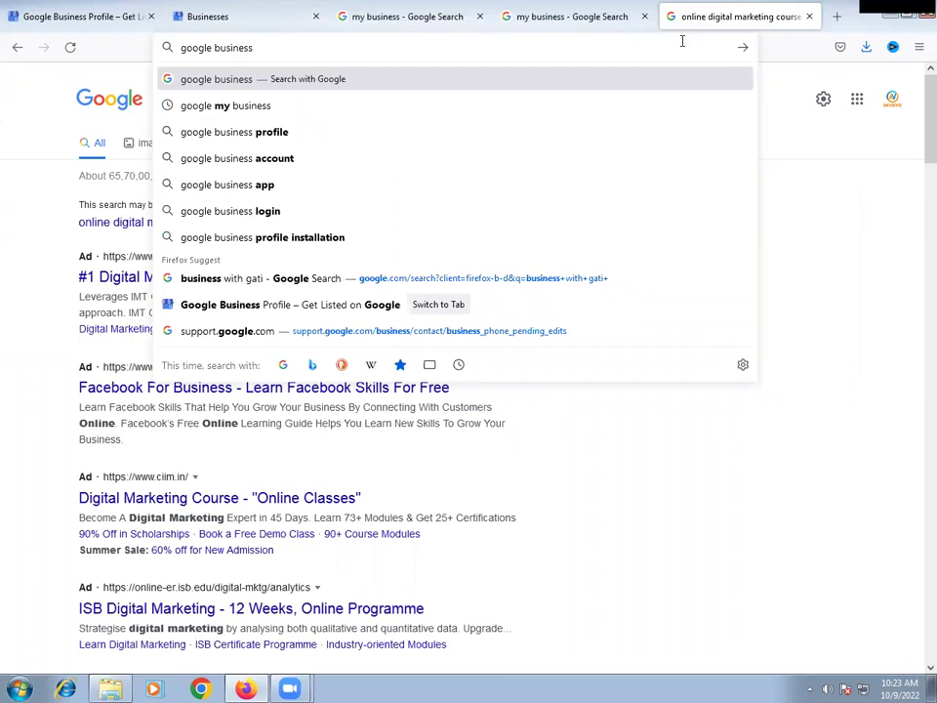
{"action": "key", "text": "Down"}
{"action": "type", "text": "post"}
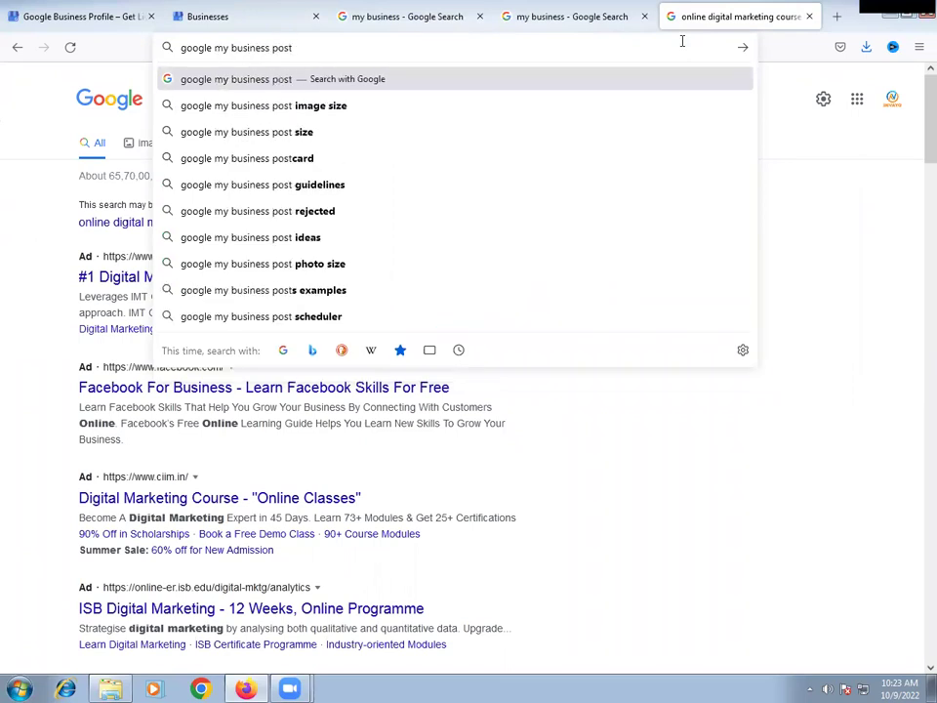
{"action": "key", "text": "Down"}
{"action": "key", "text": "Return"}
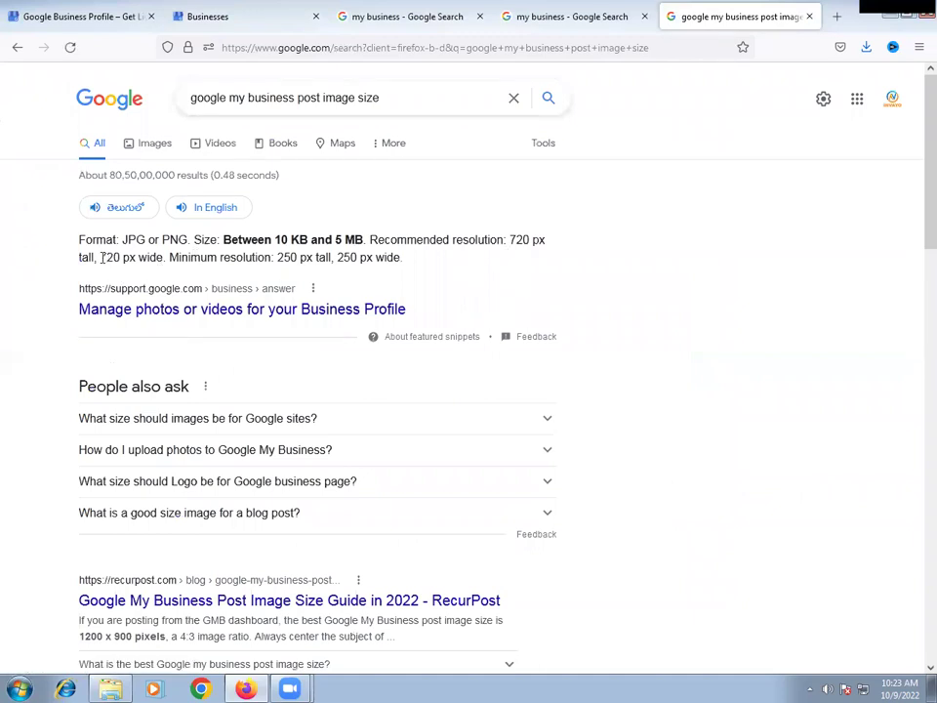
- Note the recommended 720 px resolution, then go back to the pending post preview
{"action": "left_click_drag", "start_coordinate": [101, 257], "coordinate": [152, 261]}
{"action": "left_click", "coordinate": [275, 257]}
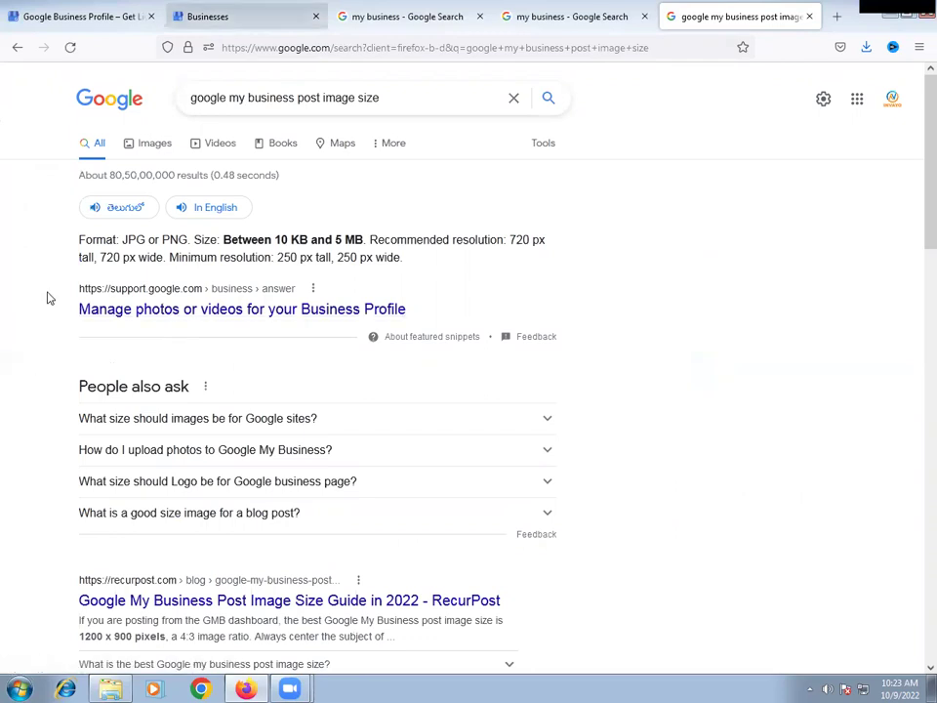
{"action": "left_click", "coordinate": [225, 17]}
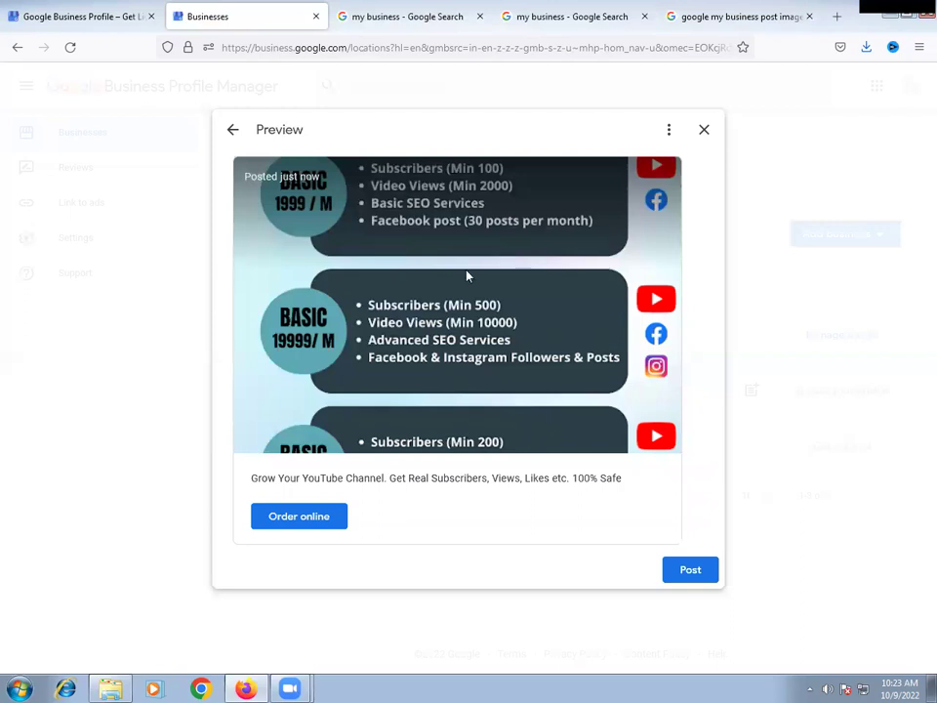
- Post the YouTube-services update and dismiss the Update posted confirmation
{"action": "left_click", "coordinate": [695, 574]}
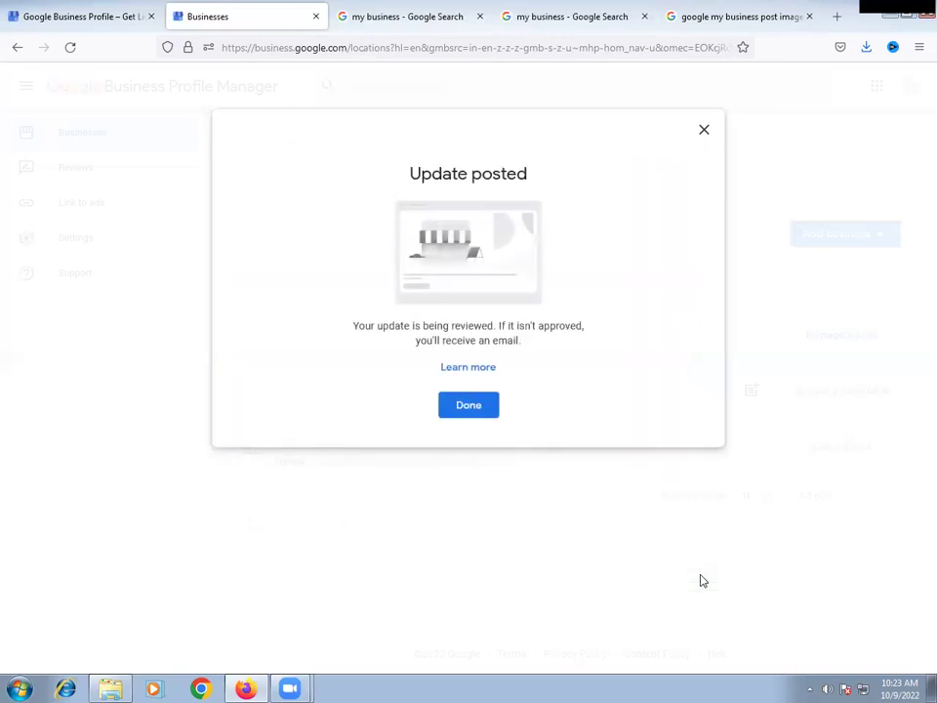
{"action": "left_click", "coordinate": [469, 413]}
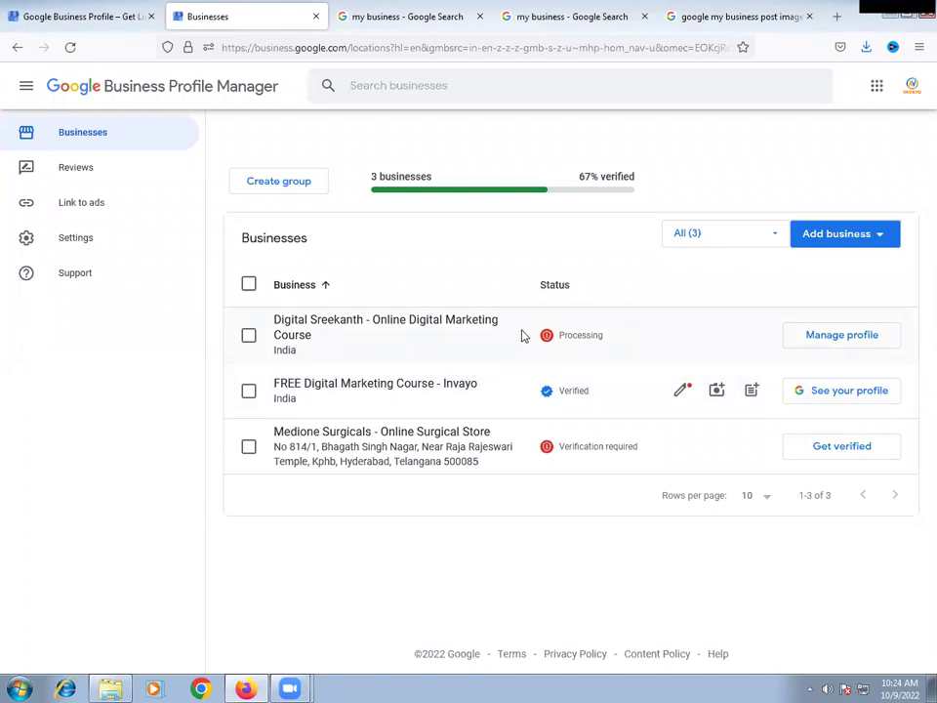
{"action": "left_click", "coordinate": [69, 47]}
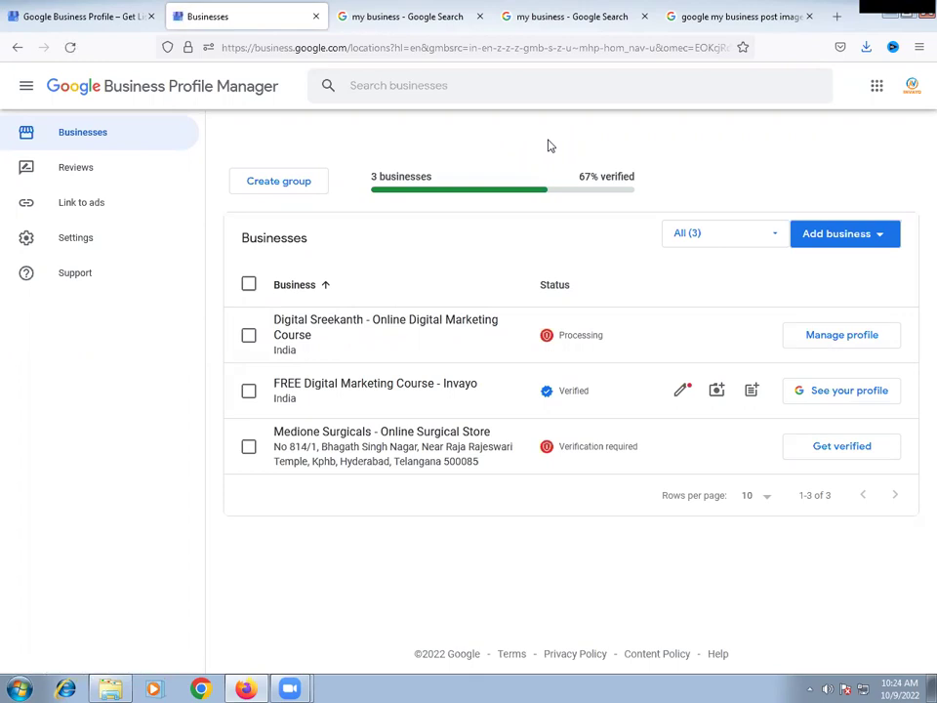
{"action": "double_click", "coordinate": [584, 339]}
- Replace the query with 'online digital marketing course' and scroll to the local Businesses results
{"action": "key", "text": "ctrl+Tab"}
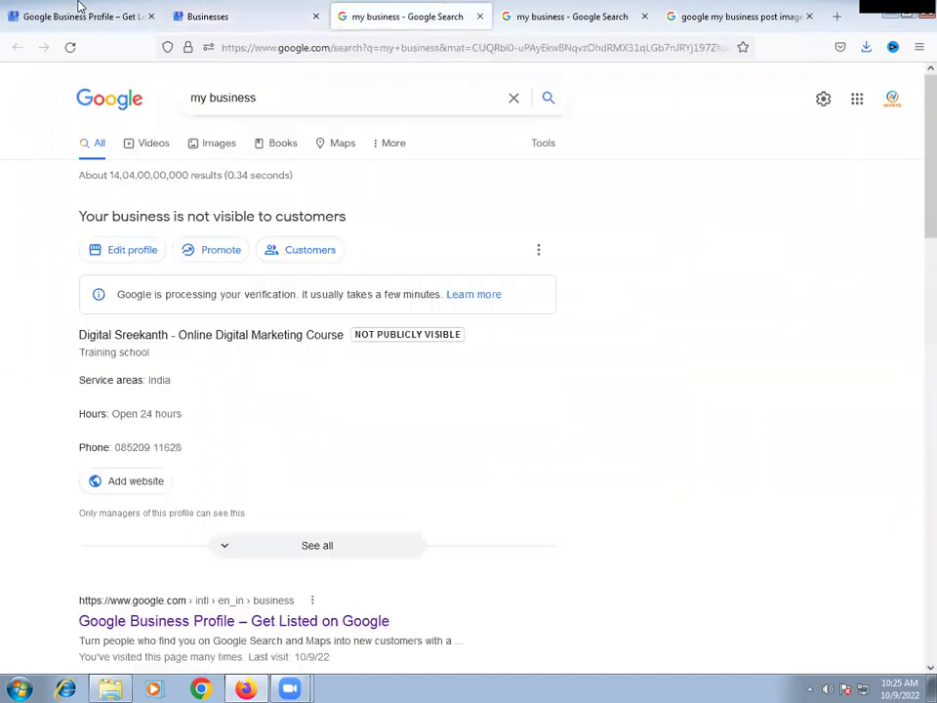
{"action": "key", "text": "ctrl+a"}
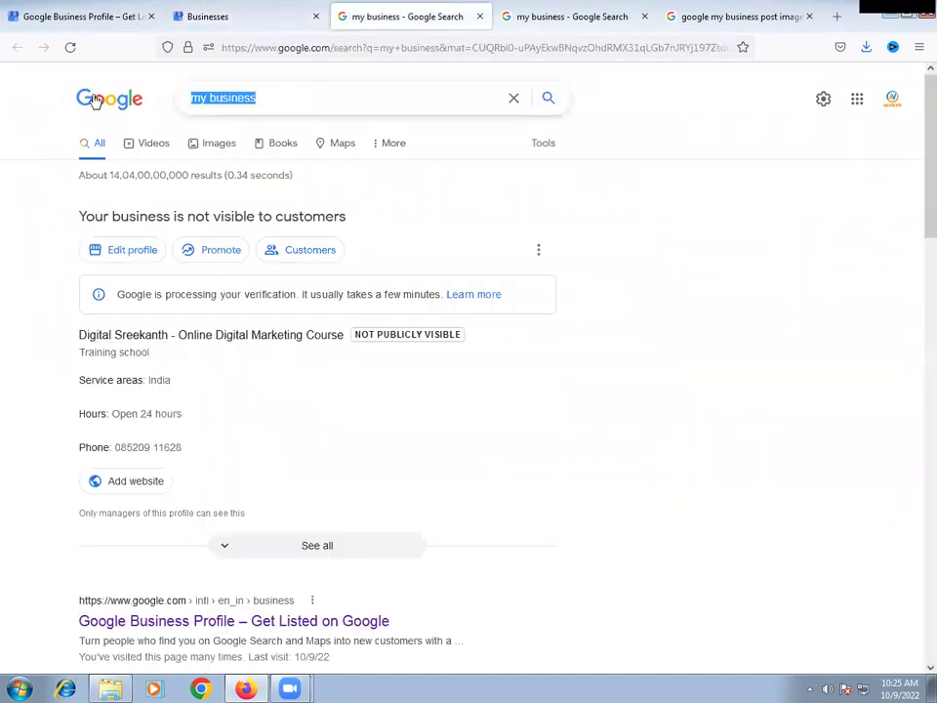
{"action": "type", "text": "online"}
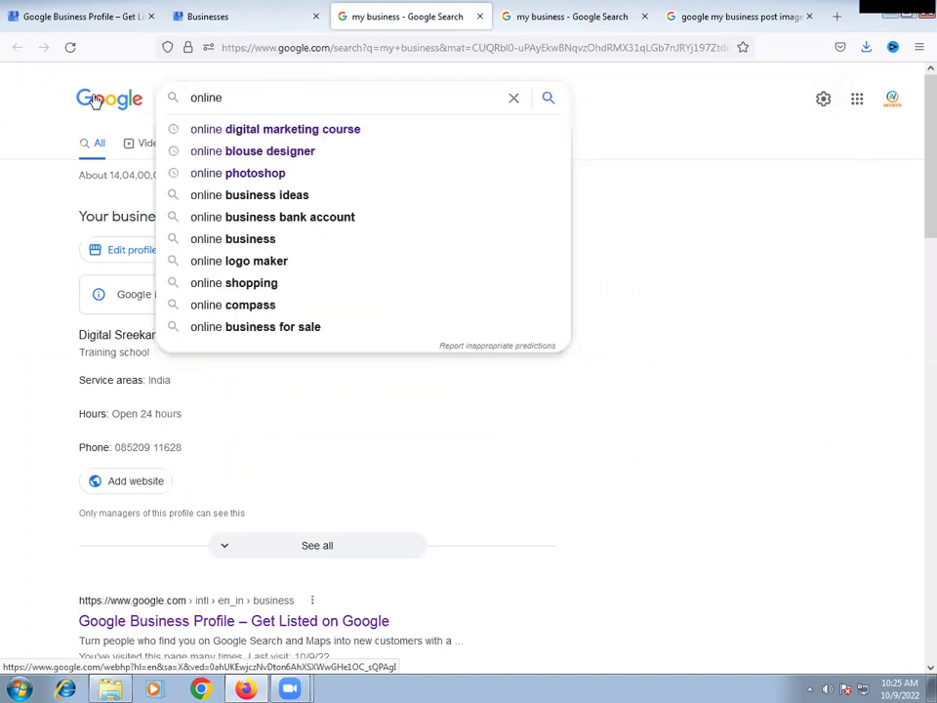
{"action": "key", "text": "Down"}
{"action": "key", "text": "Return"}
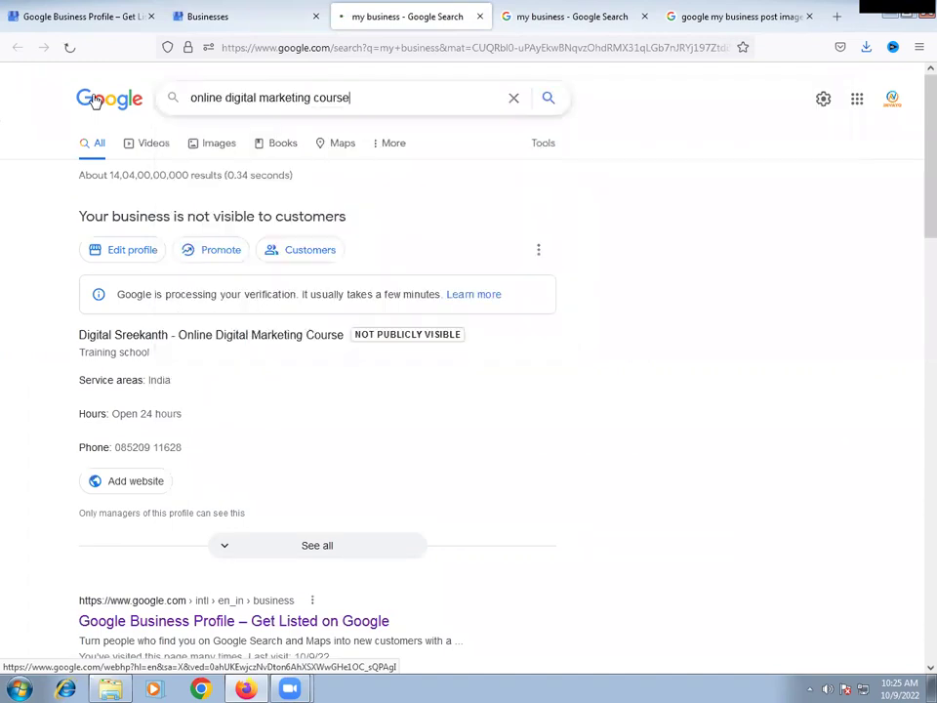
{"action": "scroll", "coordinate": [4, 255], "scroll_direction": "down", "scroll_amount": 5}
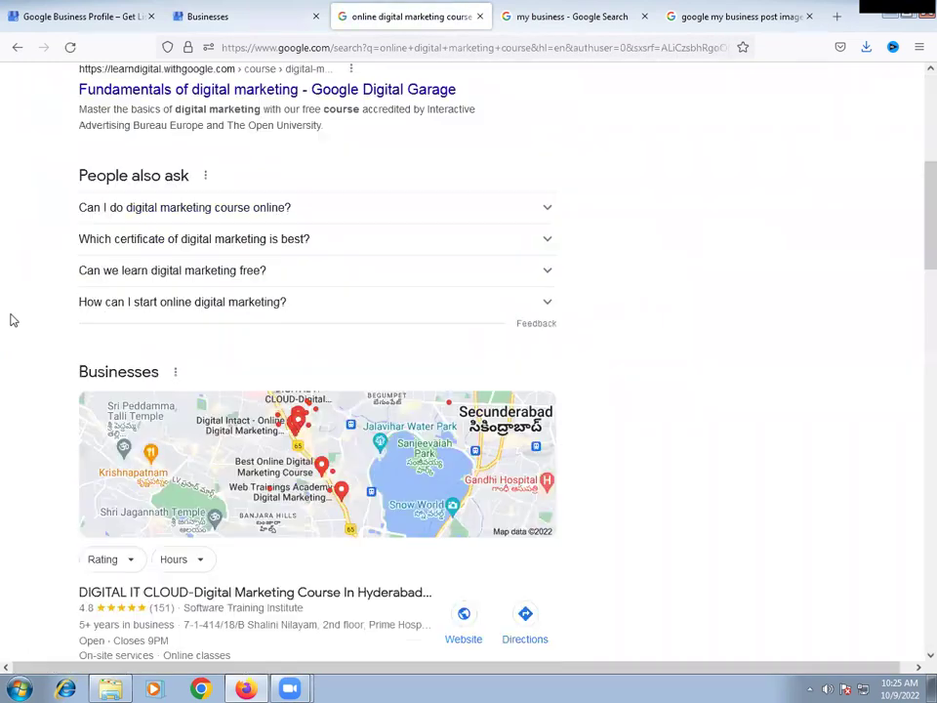
{"action": "scroll", "coordinate": [16, 318], "scroll_direction": "down", "scroll_amount": 2}
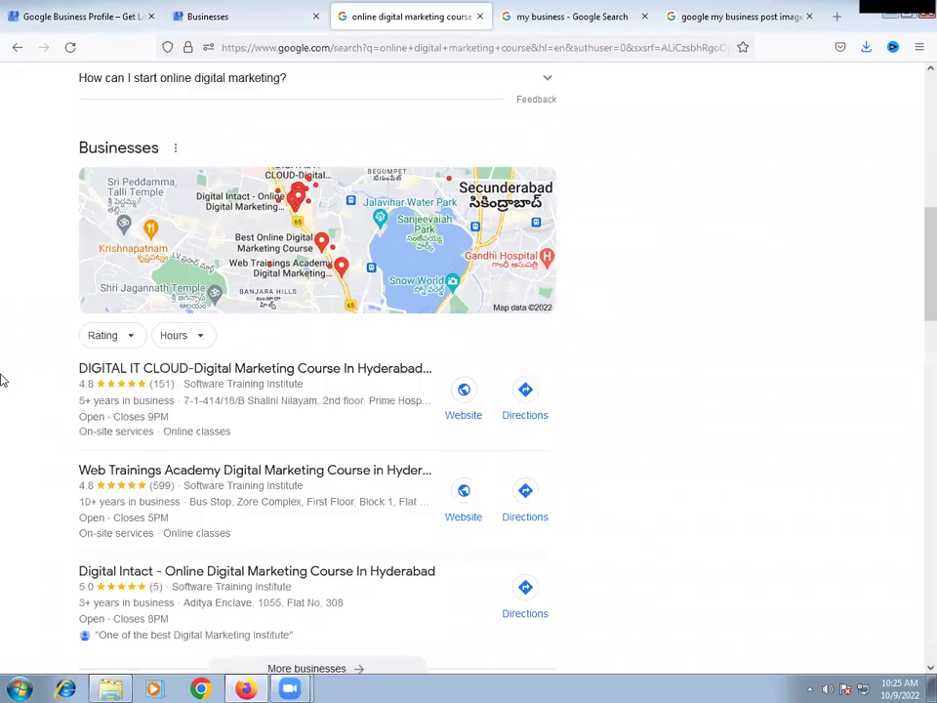
{"action": "scroll", "coordinate": [167, 251], "scroll_direction": "down", "scroll_amount": 2}
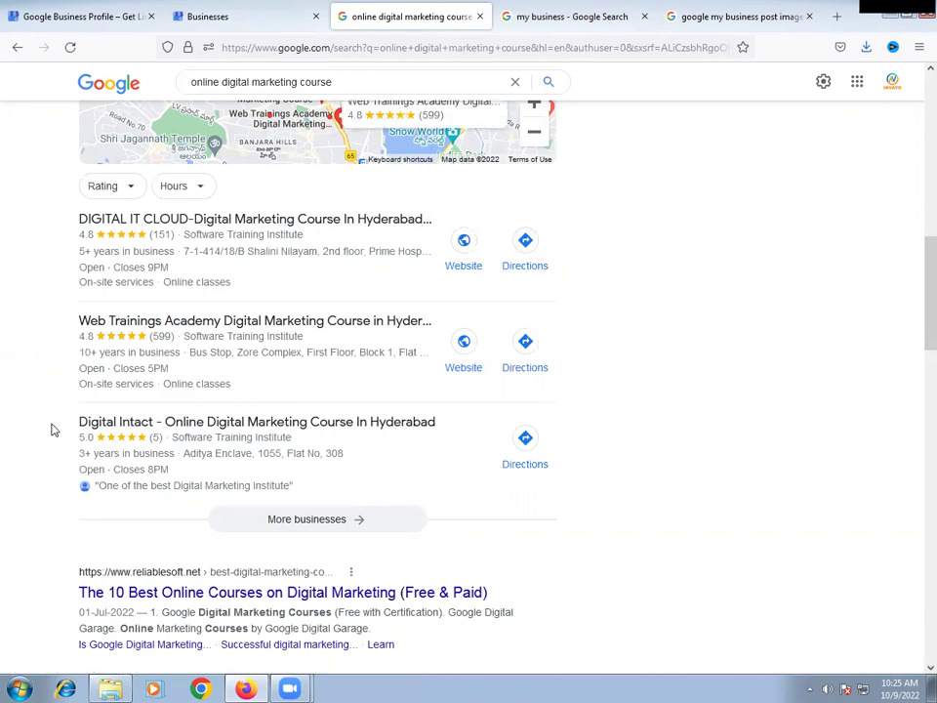
- Open More businesses and browse the full course listings beside the Hyderabad map
{"action": "left_click", "coordinate": [344, 528]}
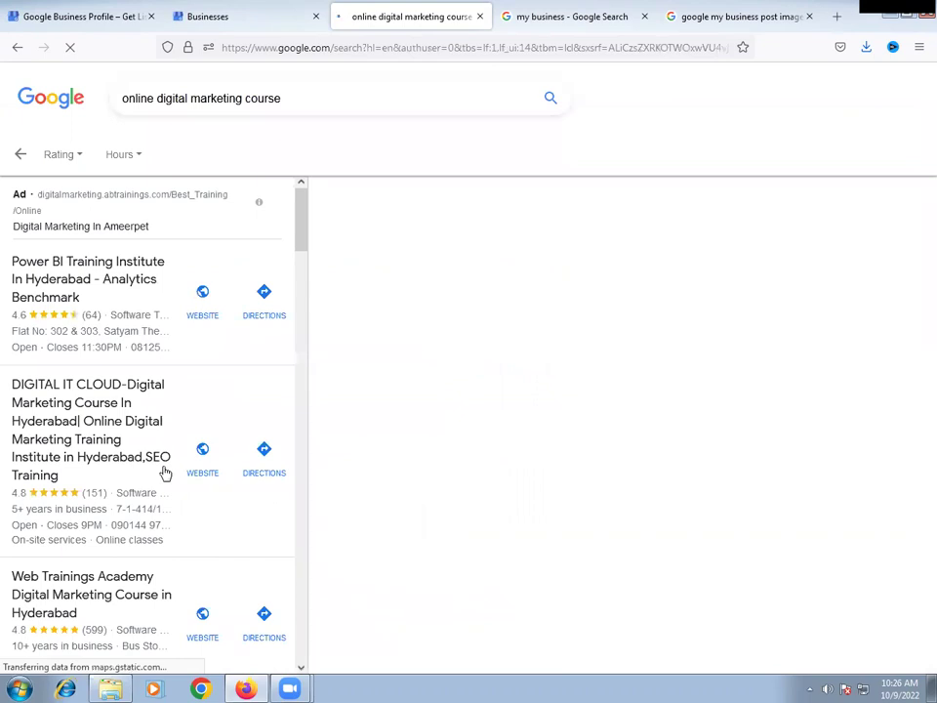
{"action": "scroll", "coordinate": [132, 443], "scroll_direction": "down", "scroll_amount": 5}
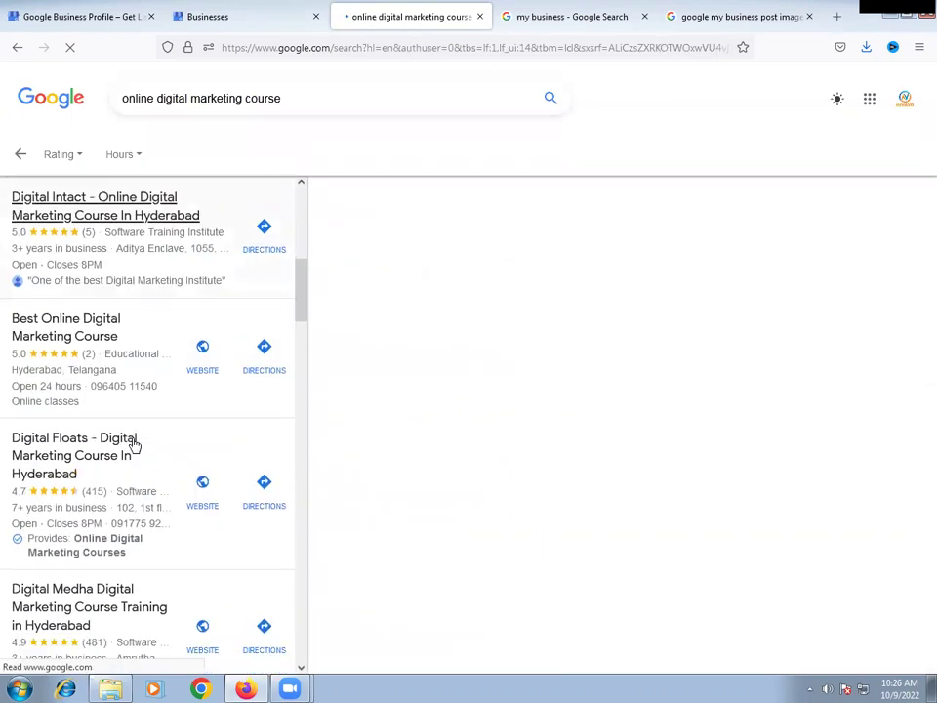
{"action": "scroll", "coordinate": [134, 445], "scroll_direction": "down", "scroll_amount": 8}
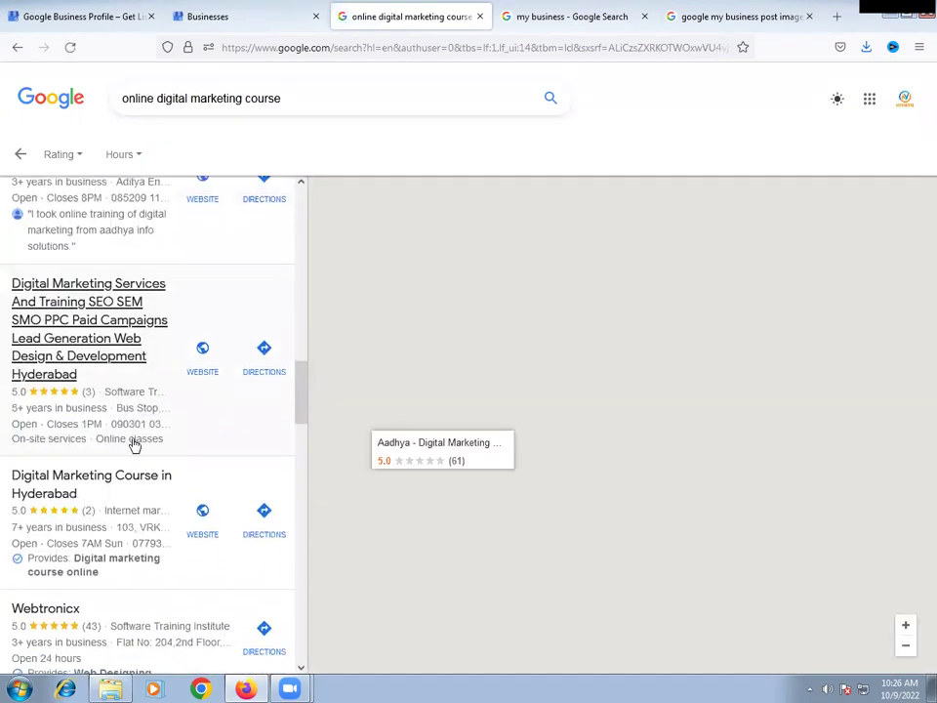
{"action": "scroll", "coordinate": [134, 445], "scroll_direction": "up", "scroll_amount": 3}
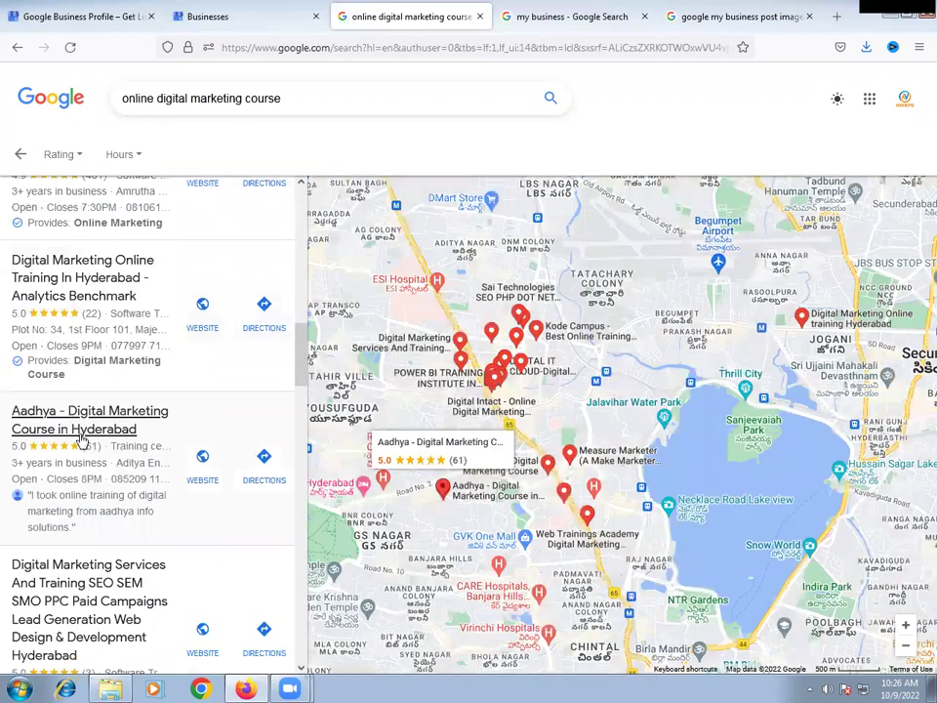
{"action": "scroll", "coordinate": [166, 444], "scroll_direction": "up", "scroll_amount": 3}
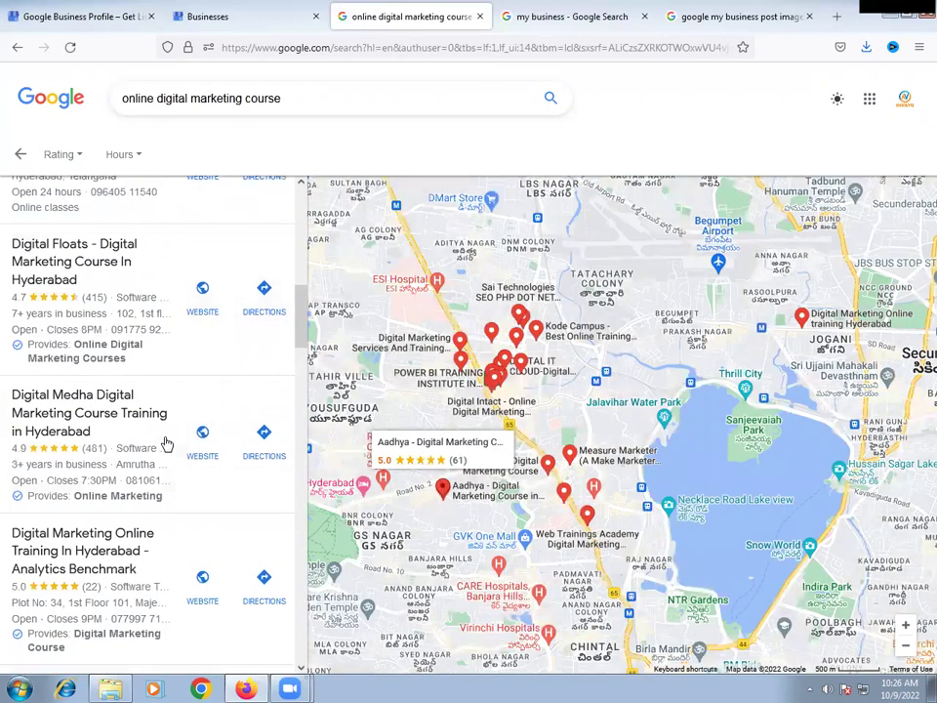
{"action": "scroll", "coordinate": [166, 444], "scroll_direction": "up", "scroll_amount": 3}
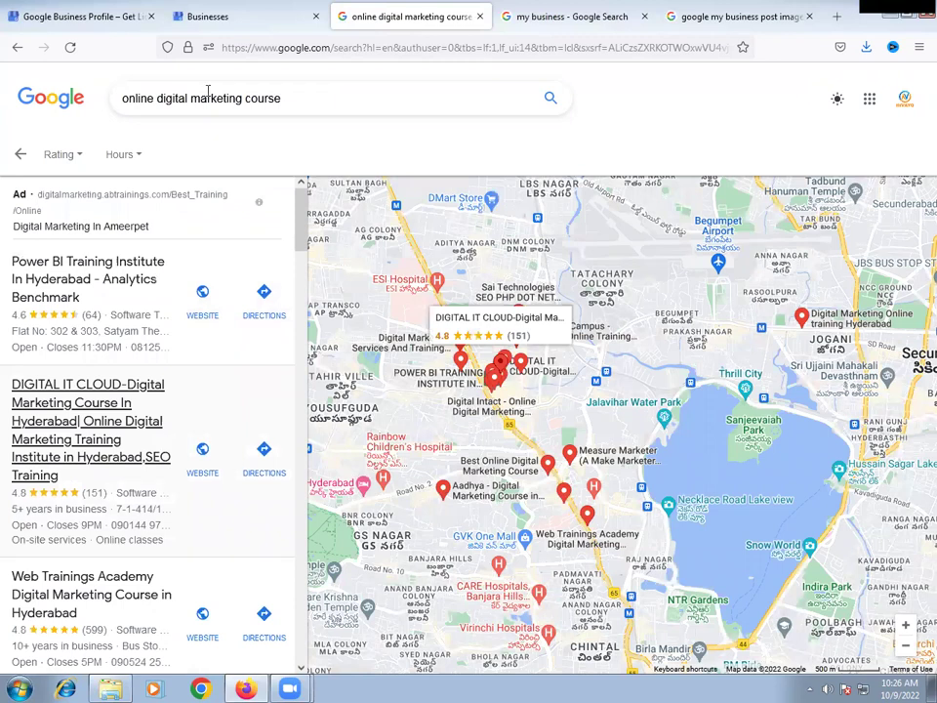
{"action": "left_click", "coordinate": [298, 95]}
{"action": "key", "text": "ctrl+a"}
{"action": "left_click", "coordinate": [687, 111]}
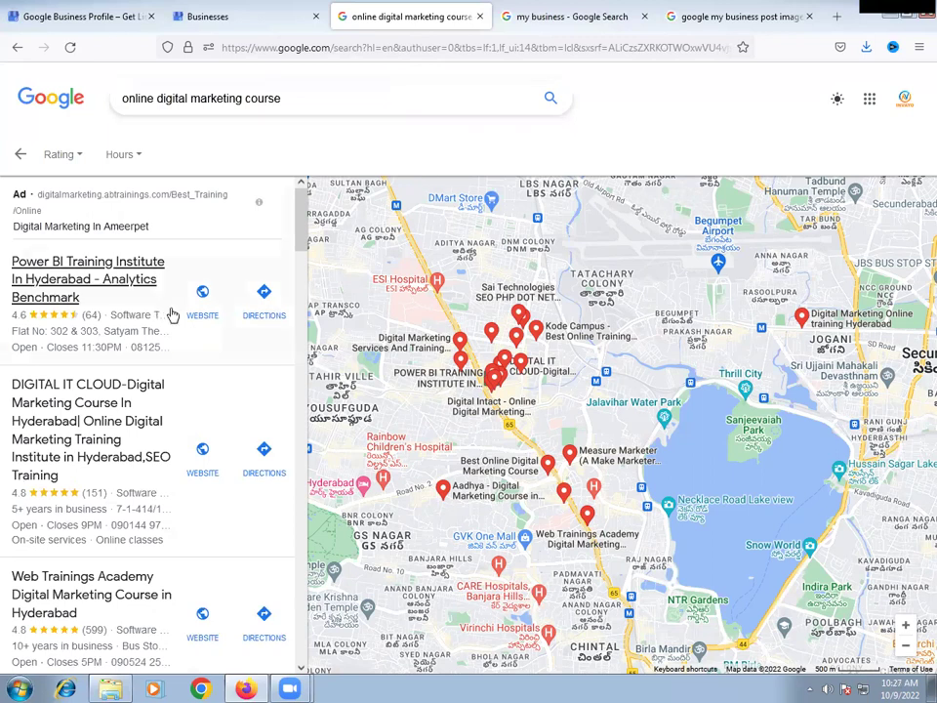
{"action": "scroll", "coordinate": [196, 347], "scroll_direction": "down", "scroll_amount": 5}
{"action": "scroll", "coordinate": [200, 349], "scroll_direction": "down", "scroll_amount": 3}
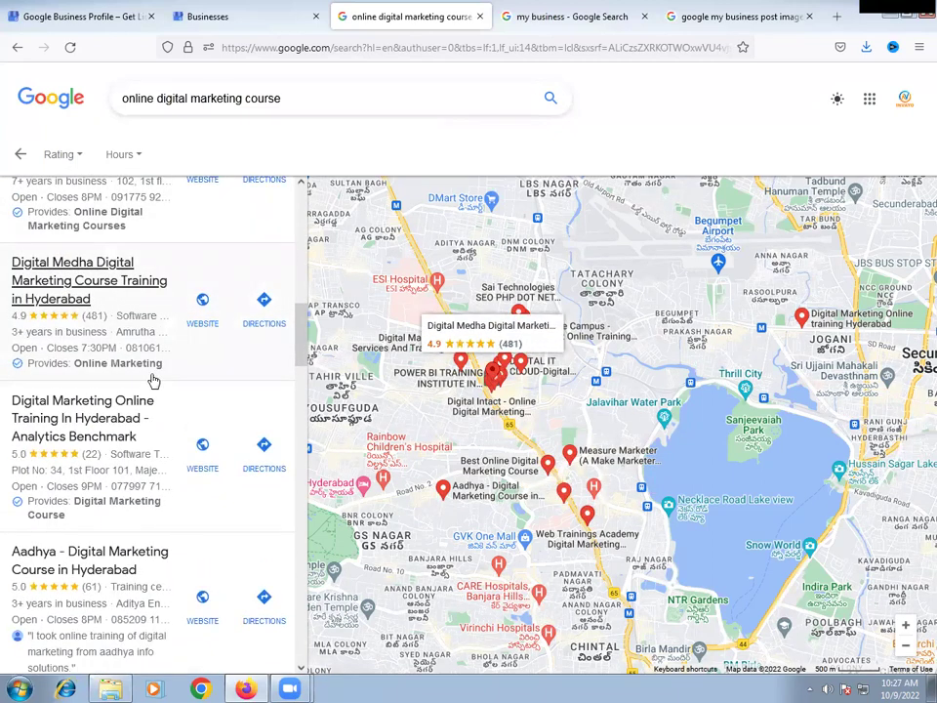
{"action": "scroll", "coordinate": [152, 380], "scroll_direction": "up", "scroll_amount": 5}
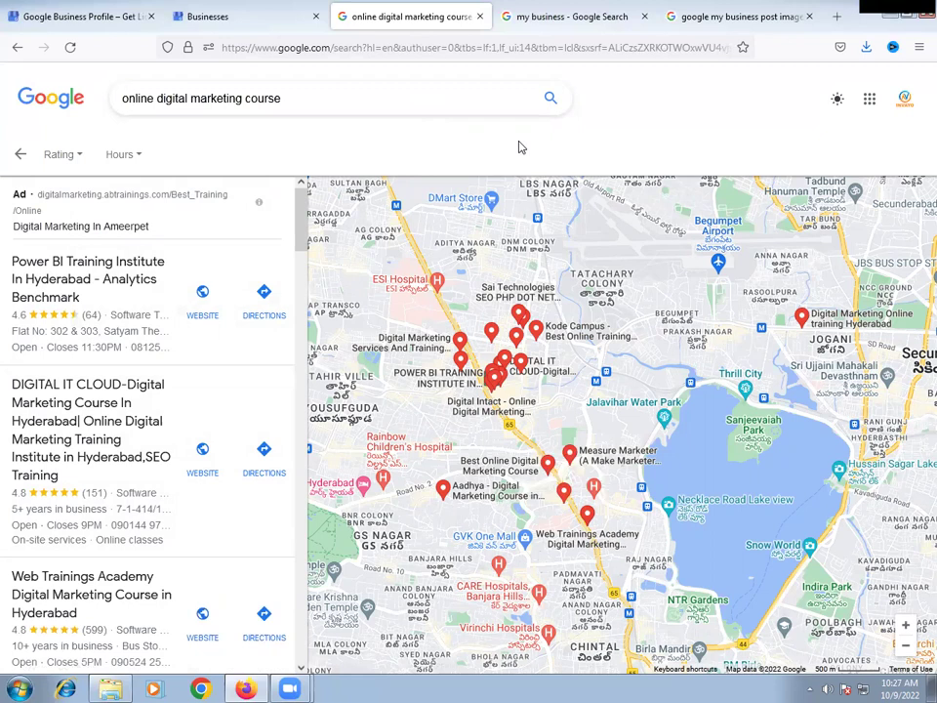
- Close the three search result tabs
{"action": "left_click", "coordinate": [479, 17]}
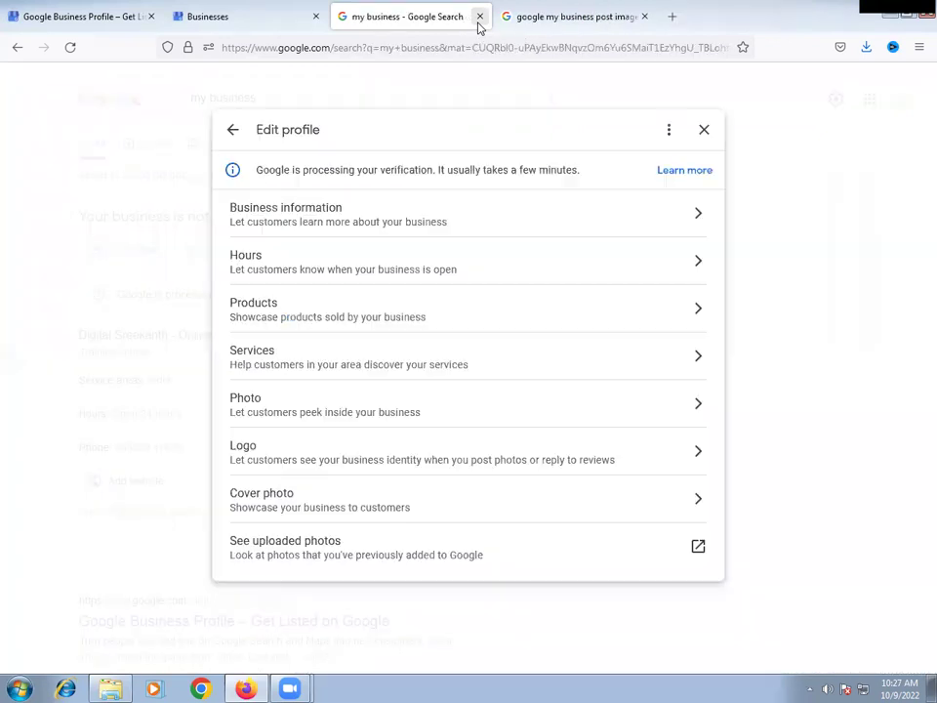
{"action": "left_click", "coordinate": [479, 18]}
{"action": "left_click", "coordinate": [479, 17]}
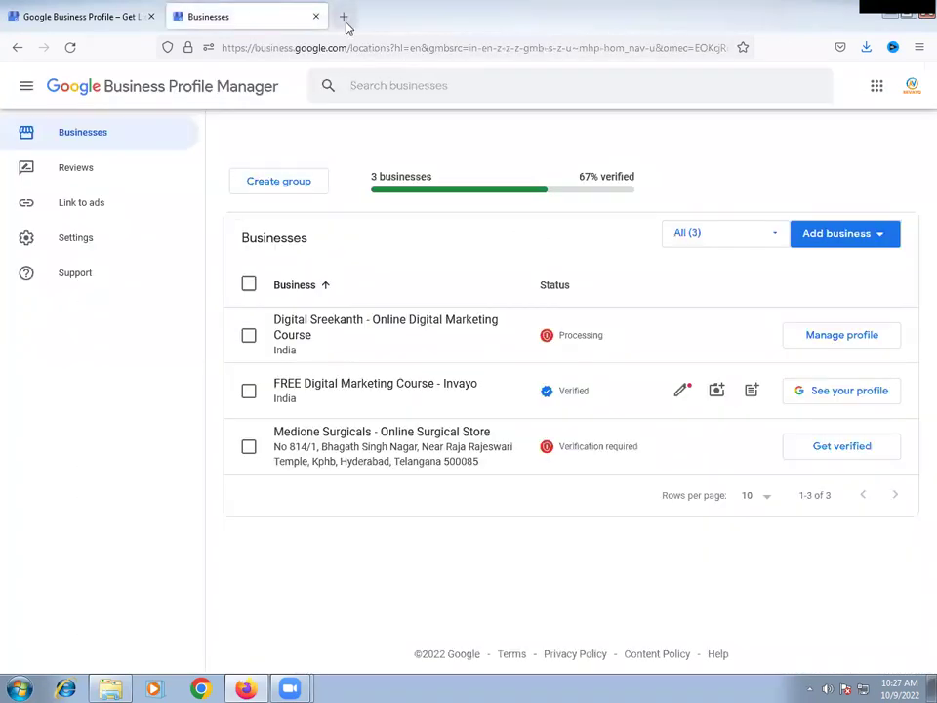
- Search for 'online business directory website' in a new tab
{"action": "left_click", "coordinate": [344, 17]}
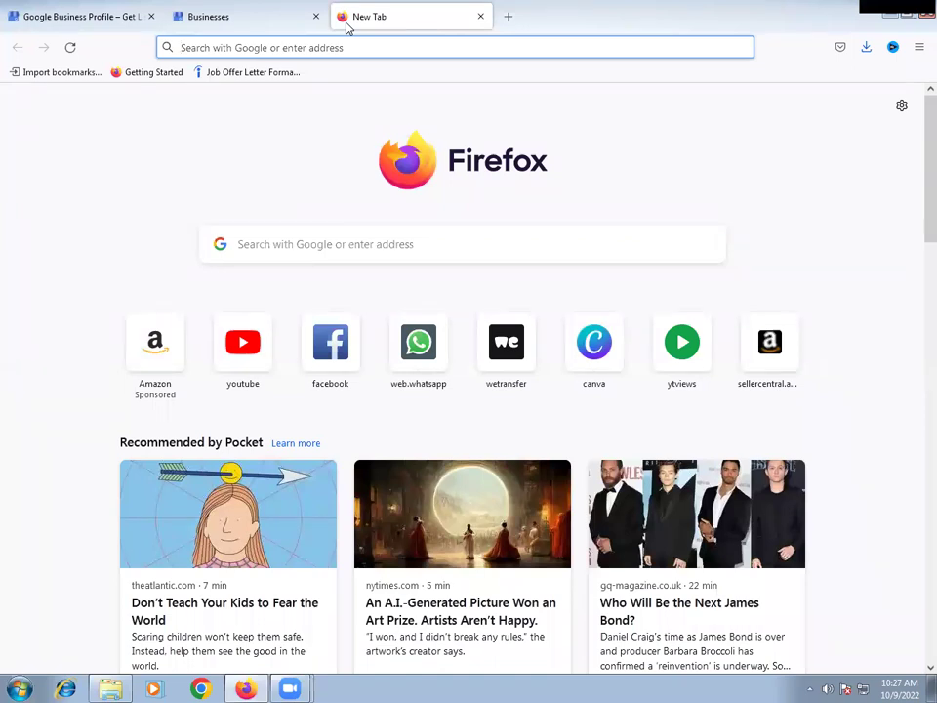
{"action": "type", "text": "on"}
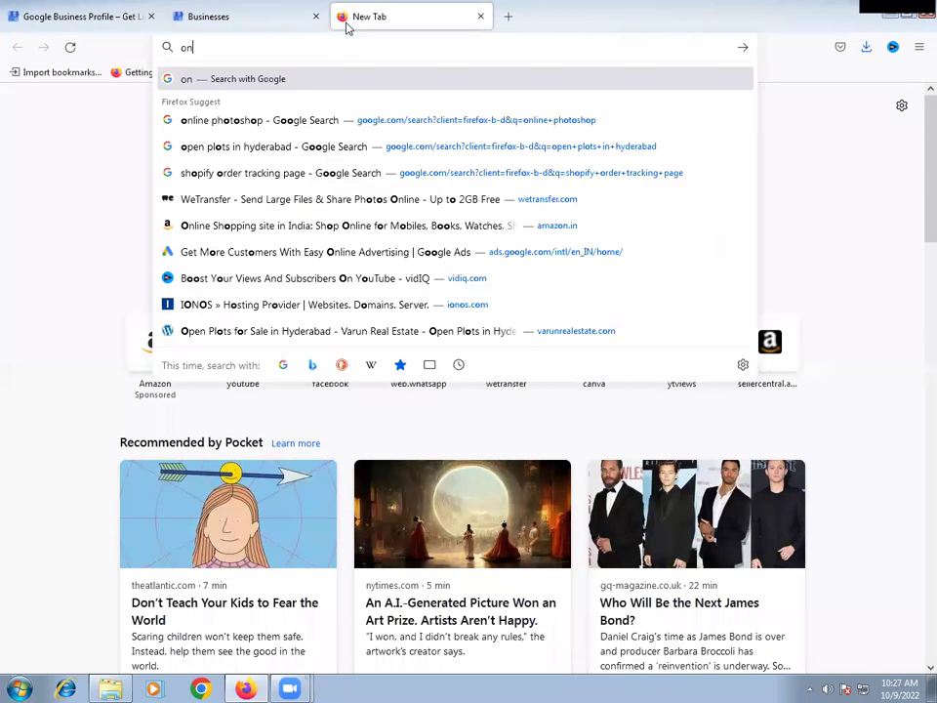
{"action": "type", "text": "line business directo"}
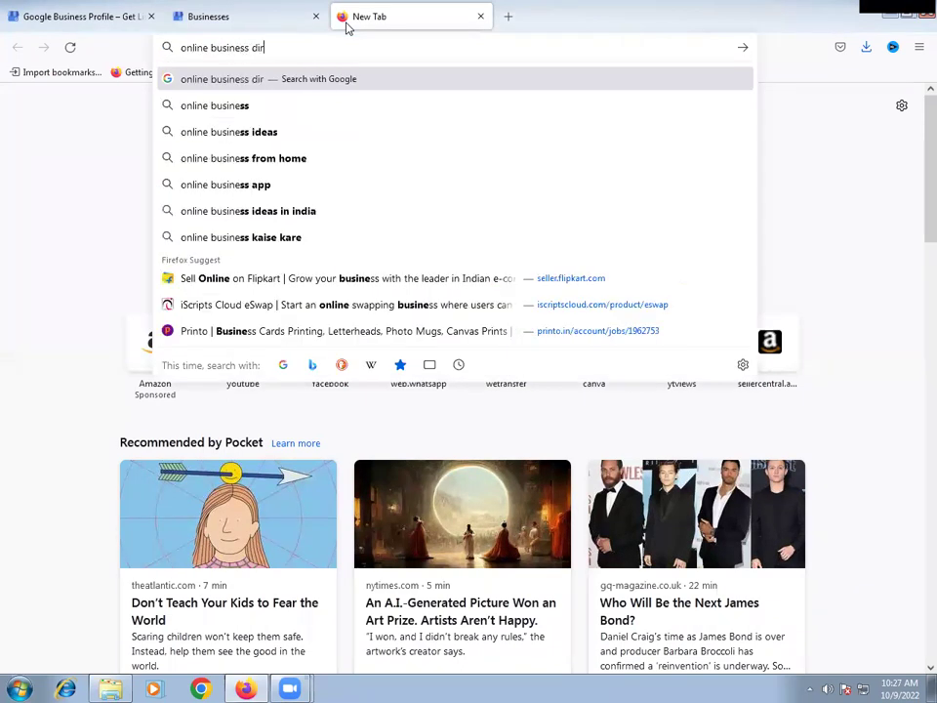
{"action": "key", "text": "Down"}
{"action": "key", "text": "Return"}
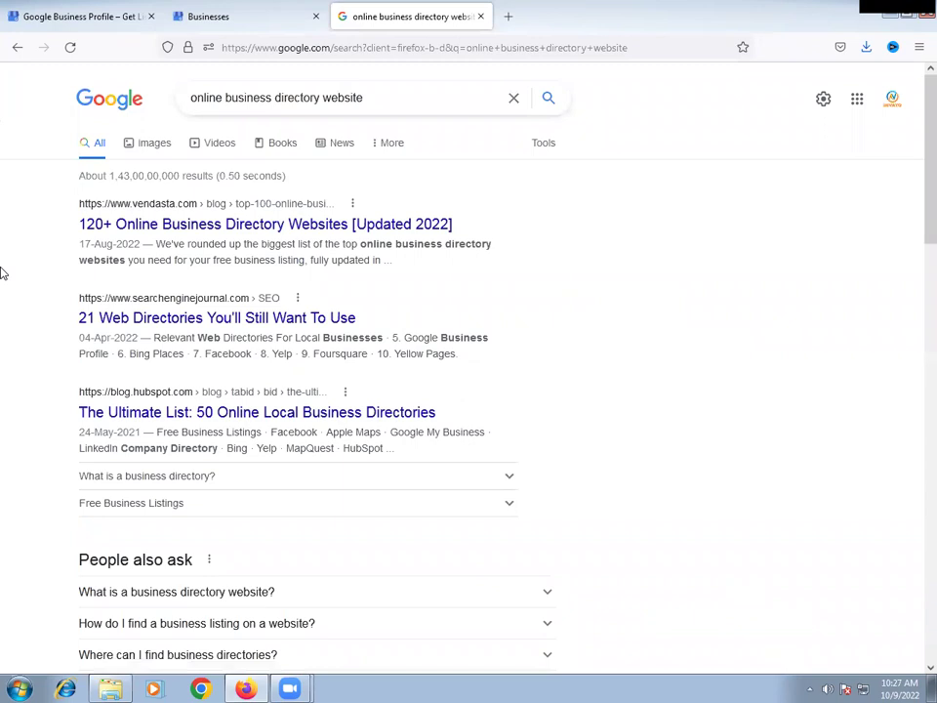
- Narrow the search to online business directory websites in India
{"action": "scroll", "coordinate": [3, 273], "scroll_direction": "down", "scroll_amount": 5}
{"action": "scroll", "coordinate": [3, 274], "scroll_direction": "up", "scroll_amount": 5}
{"action": "left_click", "coordinate": [413, 97]}
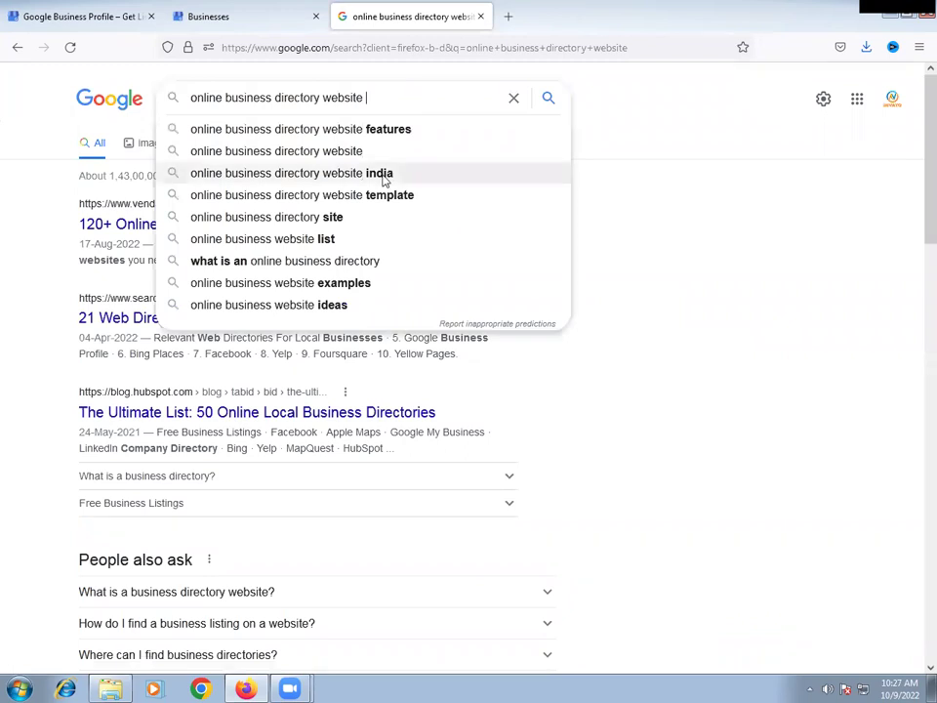
{"action": "left_click", "coordinate": [384, 176]}
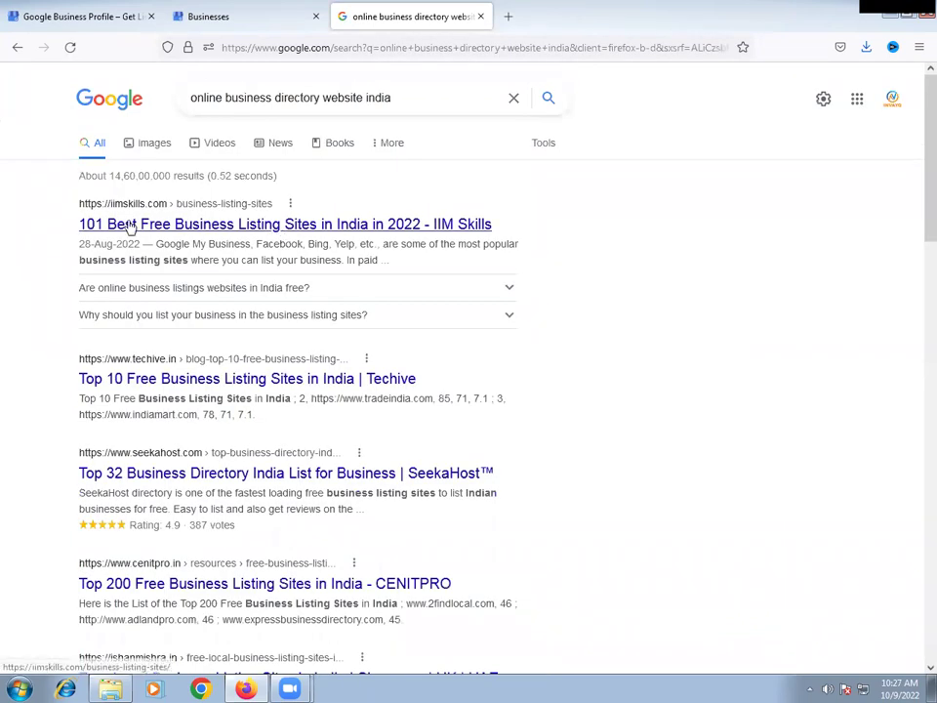
- Review the first result's snippet, then open the SeekaHost 'Top 32 Business Directory India' article
{"action": "right_click", "coordinate": [256, 230]}
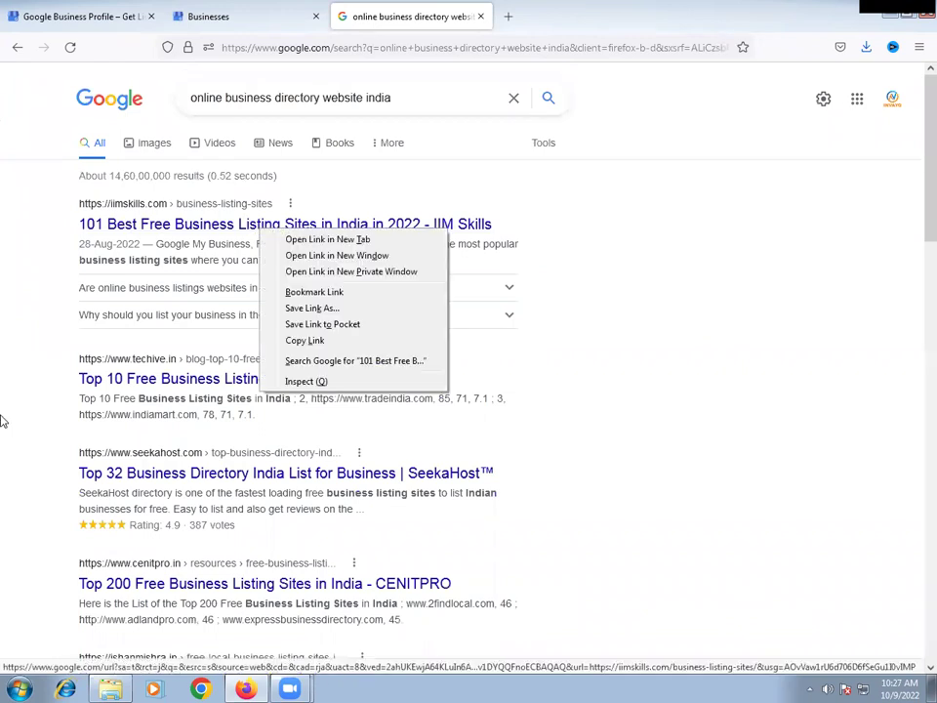
{"action": "key", "text": "Escape"}
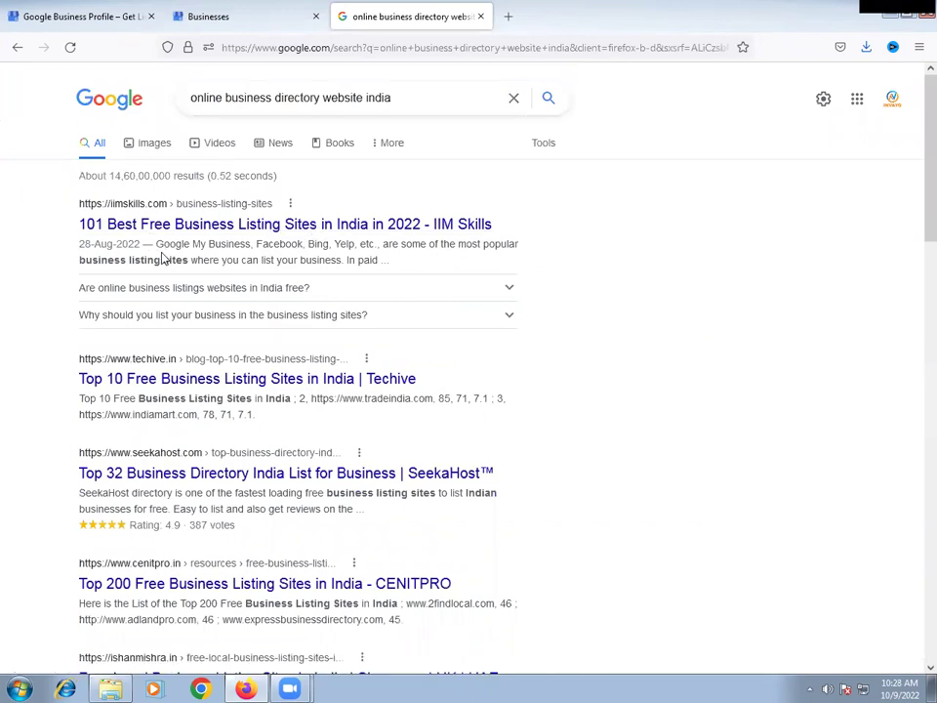
{"action": "left_click_drag", "start_coordinate": [158, 245], "coordinate": [251, 245]}
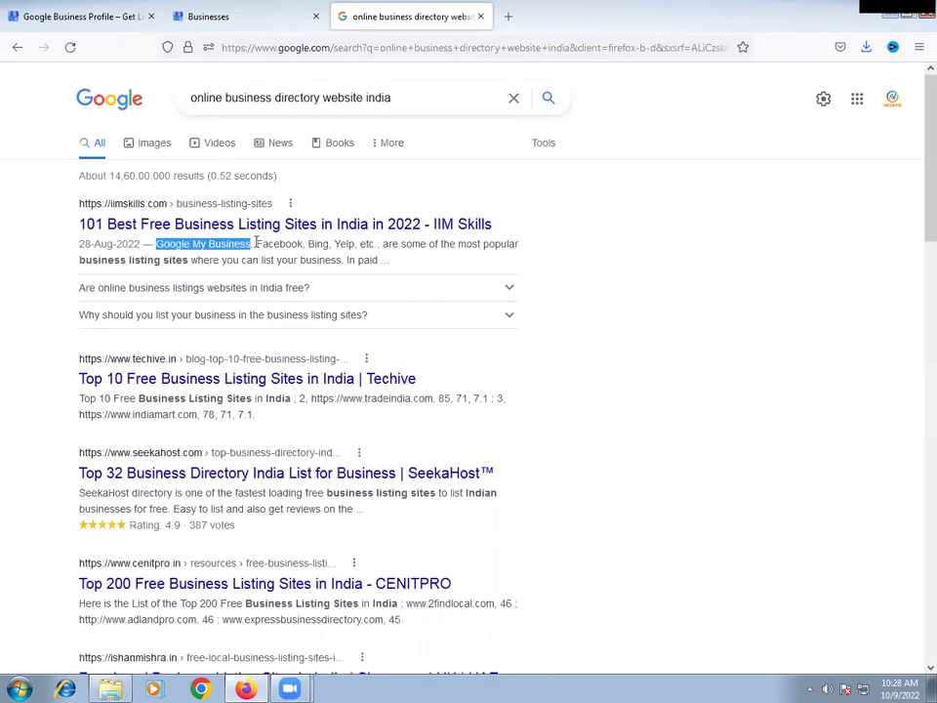
{"action": "left_click", "coordinate": [305, 245]}
{"action": "double_click", "coordinate": [302, 245]}
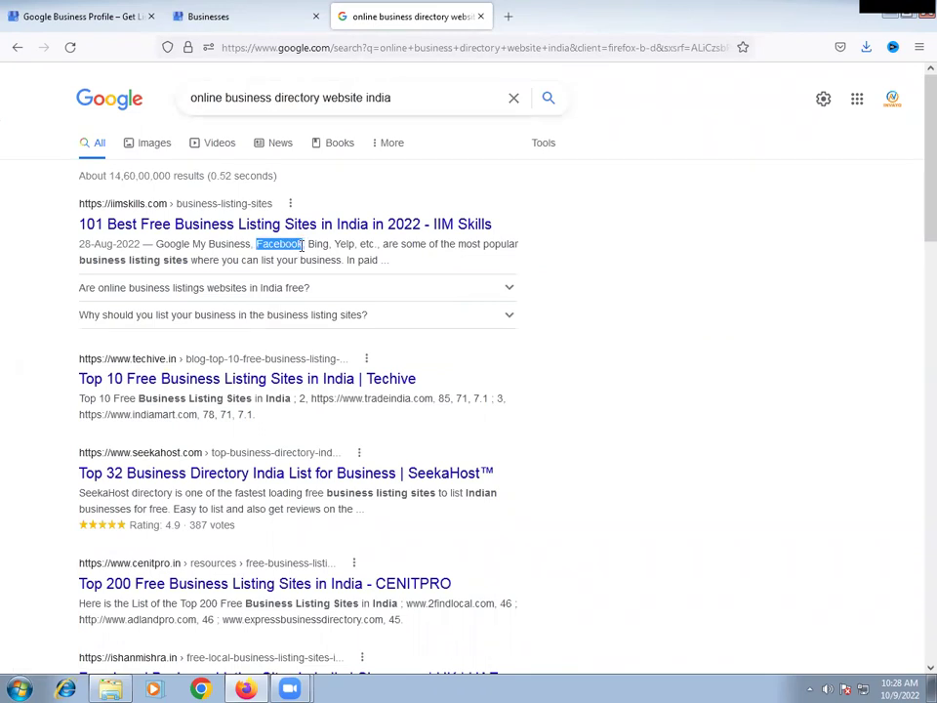
{"action": "left_click", "coordinate": [345, 244]}
{"action": "double_click", "coordinate": [346, 244]}
{"action": "left_click", "coordinate": [667, 259]}
{"action": "scroll", "coordinate": [721, 422], "scroll_direction": "down", "scroll_amount": 3}
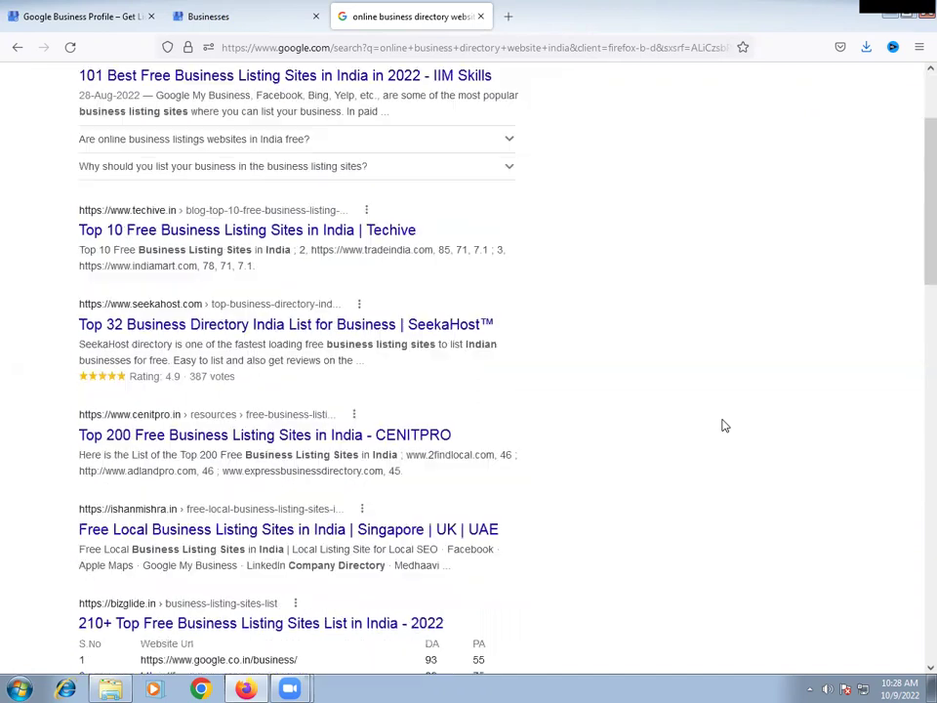
{"action": "left_click", "coordinate": [452, 329]}
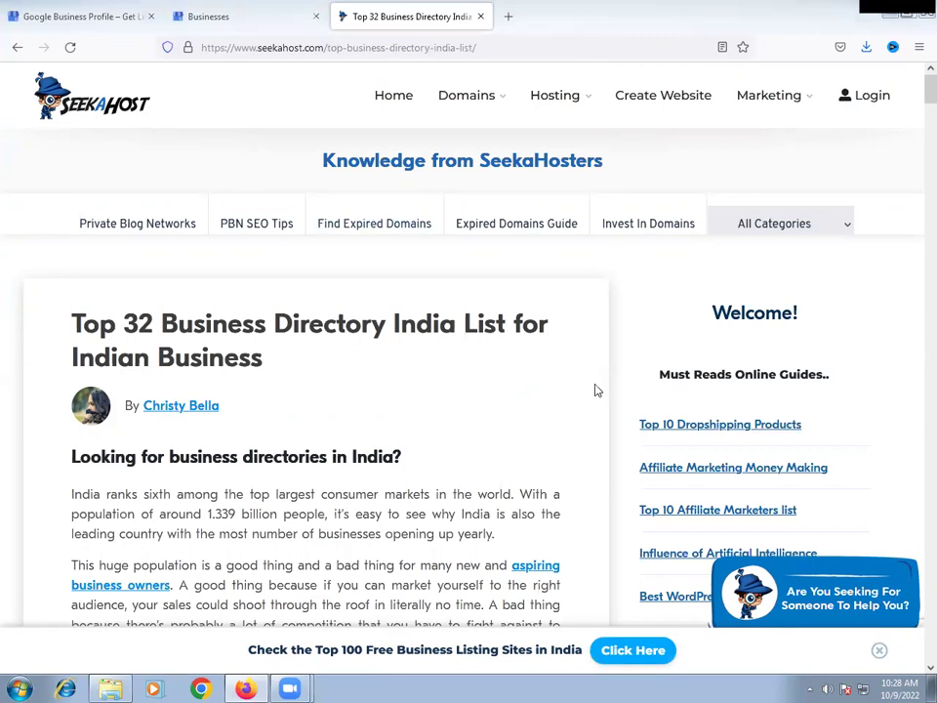
- Scroll past IndiaMART, YellowBot, TradeIndia and LinkedIn down to Pinmarq and Globalvendormart
{"action": "scroll", "coordinate": [598, 391], "scroll_direction": "down", "scroll_amount": 15}
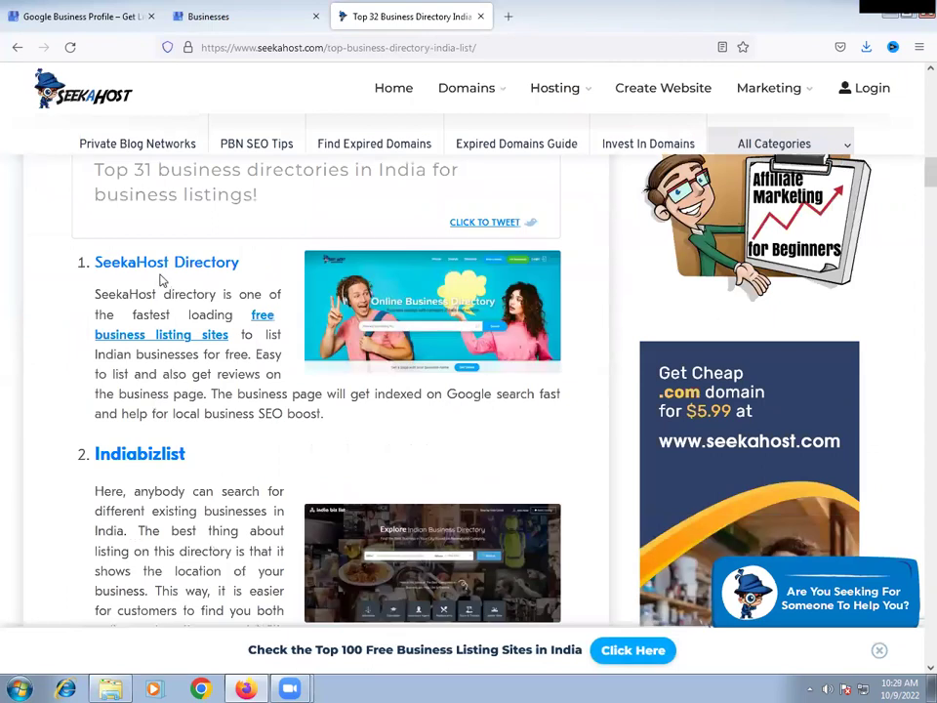
{"action": "scroll", "coordinate": [151, 282], "scroll_direction": "down", "scroll_amount": 3}
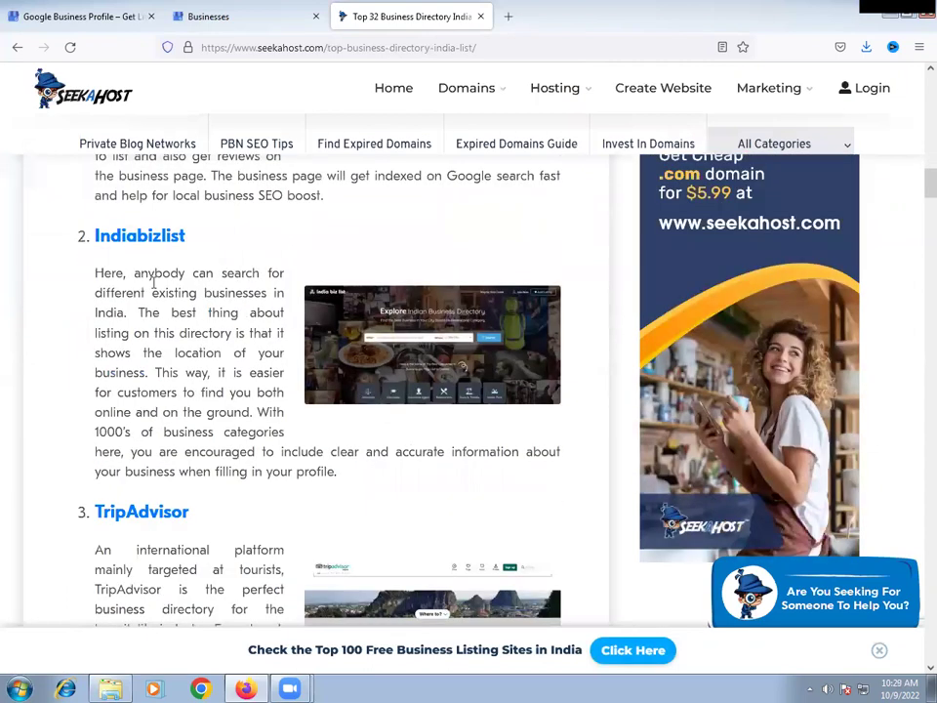
{"action": "scroll", "coordinate": [54, 366], "scroll_direction": "down", "scroll_amount": 5}
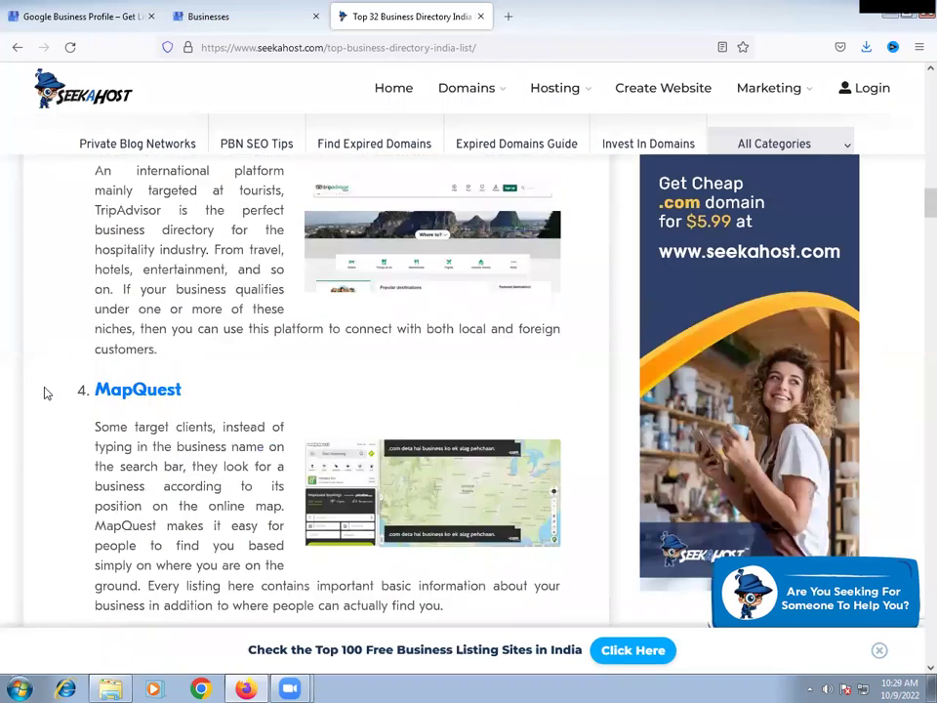
{"action": "scroll", "coordinate": [54, 394], "scroll_direction": "down", "scroll_amount": 8}
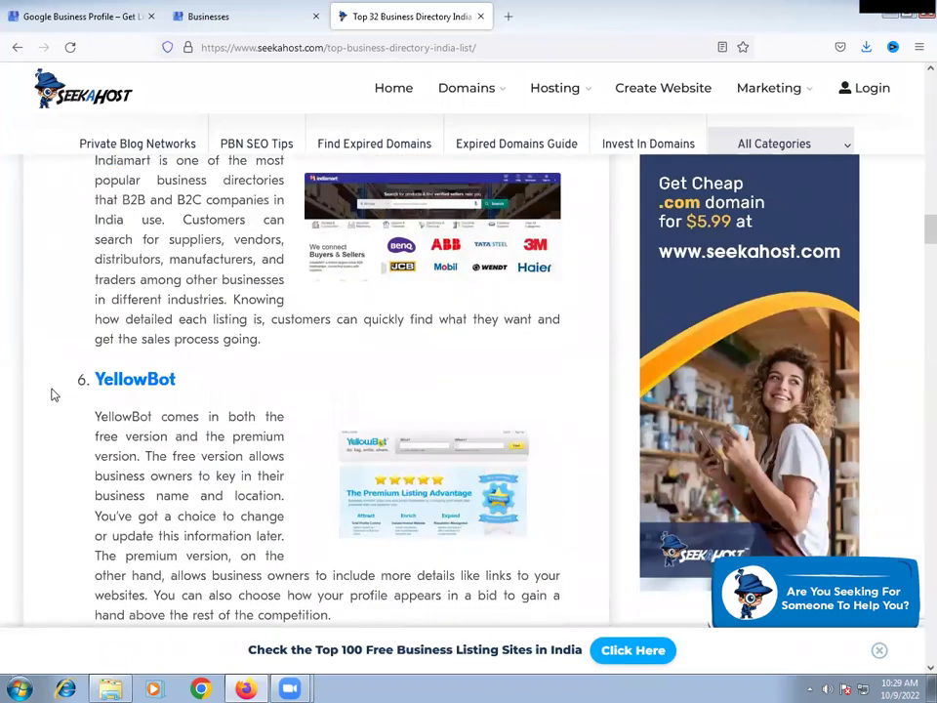
{"action": "scroll", "coordinate": [54, 395], "scroll_direction": "down", "scroll_amount": 2}
{"action": "scroll", "coordinate": [53, 395], "scroll_direction": "down", "scroll_amount": 10}
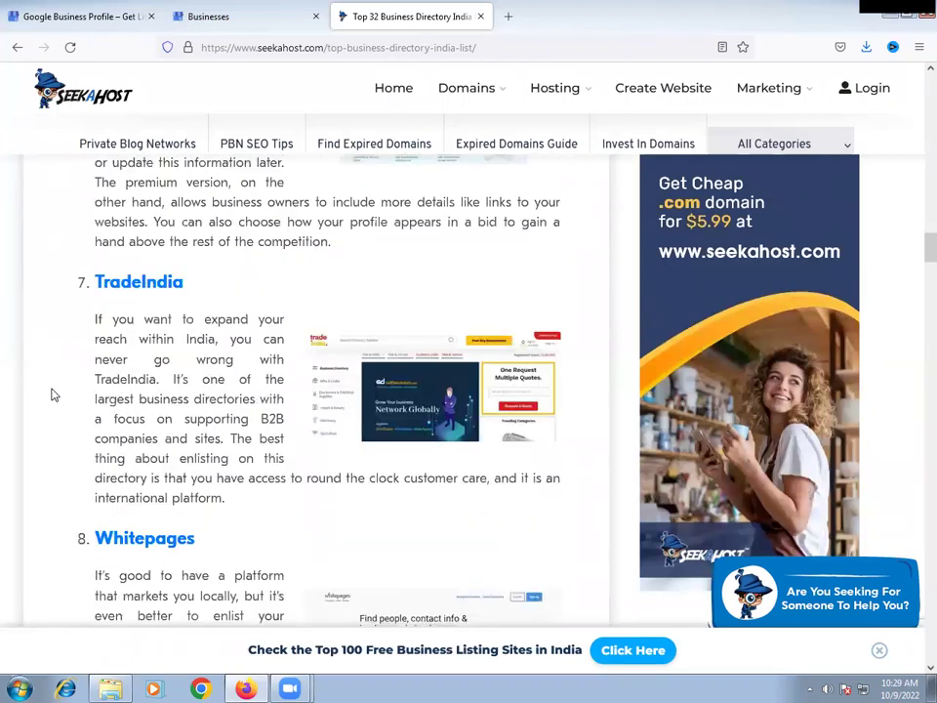
{"action": "scroll", "coordinate": [54, 394], "scroll_direction": "down", "scroll_amount": 9}
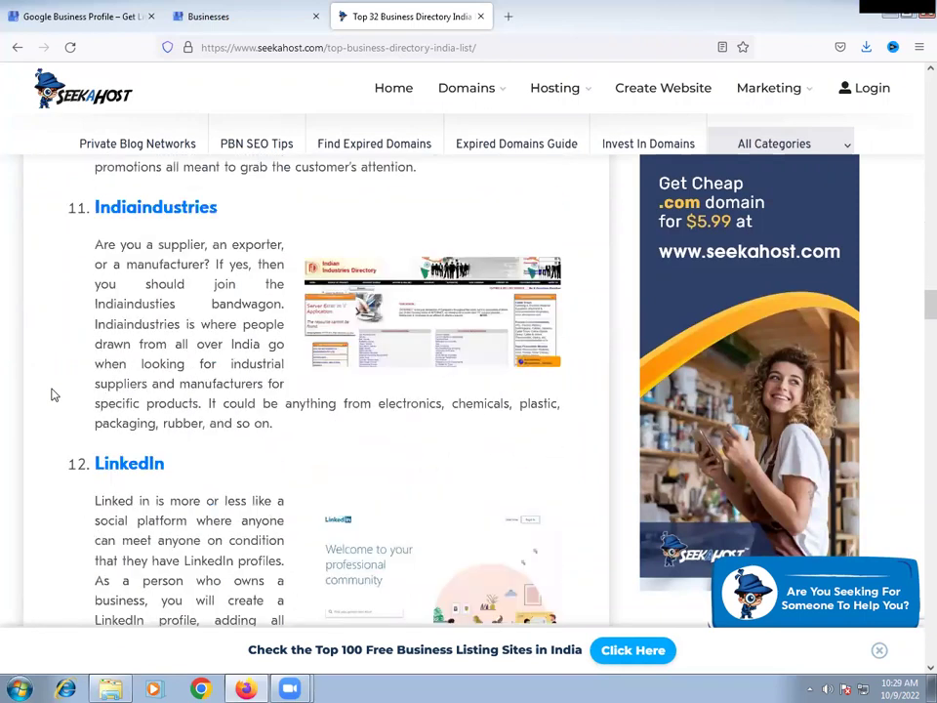
{"action": "scroll", "coordinate": [54, 394], "scroll_direction": "down", "scroll_amount": 7}
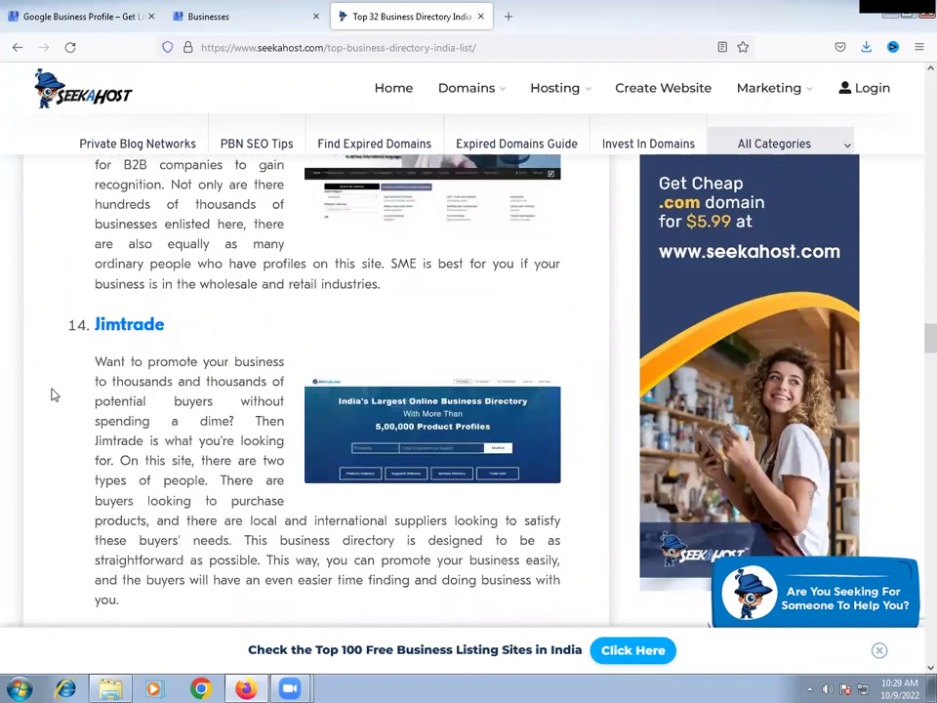
{"action": "scroll", "coordinate": [54, 394], "scroll_direction": "down", "scroll_amount": 5}
{"action": "scroll", "coordinate": [53, 394], "scroll_direction": "down", "scroll_amount": 5}
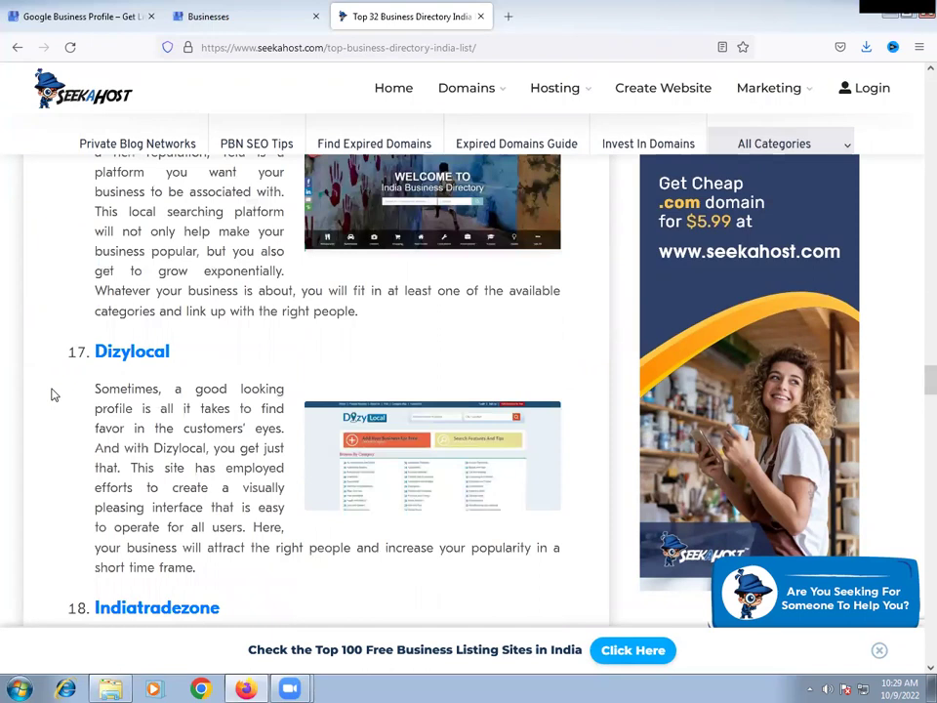
{"action": "scroll", "coordinate": [54, 394], "scroll_direction": "down", "scroll_amount": 5}
{"action": "scroll", "coordinate": [54, 395], "scroll_direction": "down", "scroll_amount": 12}
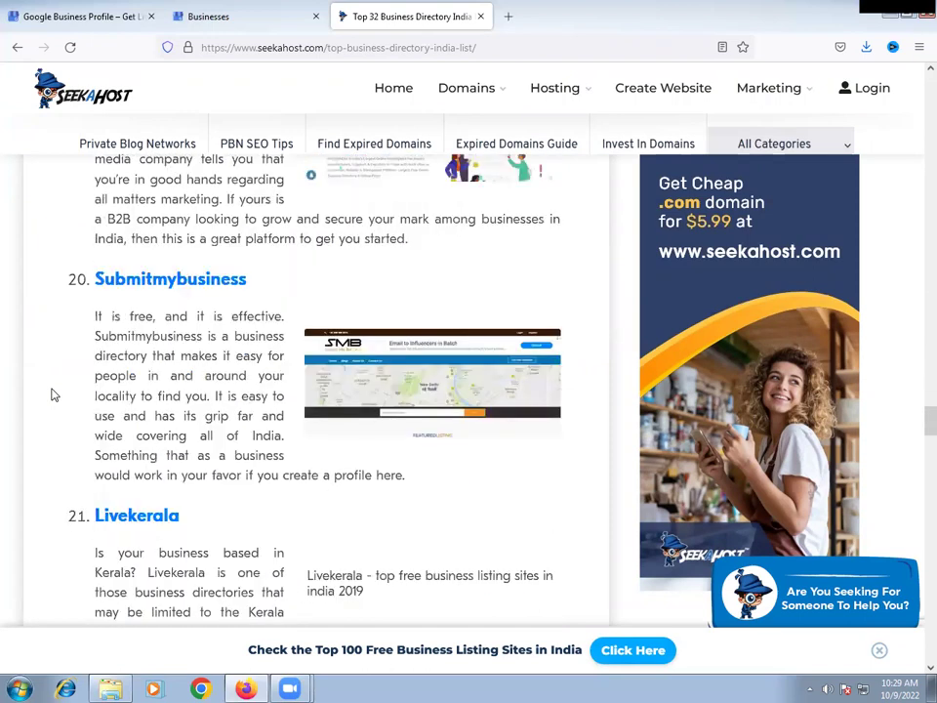
{"action": "scroll", "coordinate": [54, 394], "scroll_direction": "down", "scroll_amount": 6}
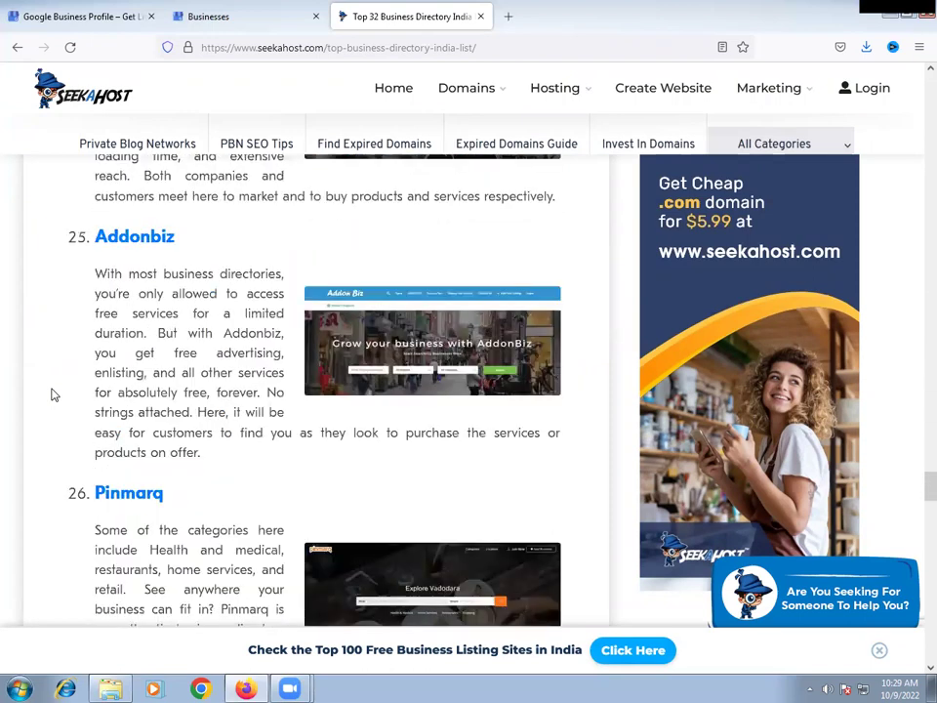
{"action": "scroll", "coordinate": [54, 394], "scroll_direction": "down", "scroll_amount": 4}
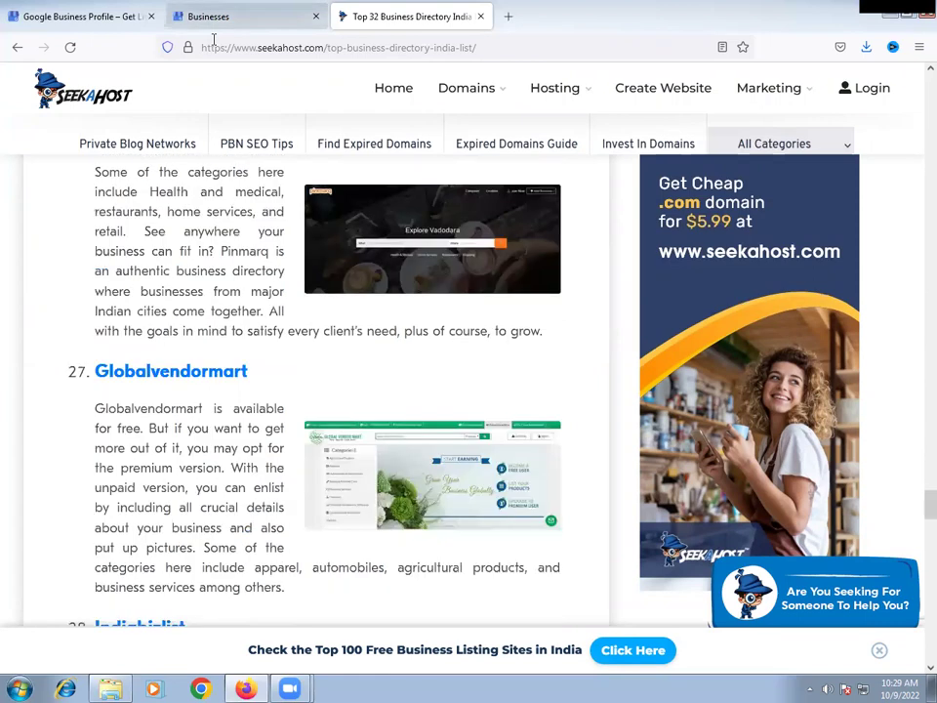
- Switch between the Business Profile Manager tab and the SeekaHost article
{"action": "left_click", "coordinate": [213, 19]}
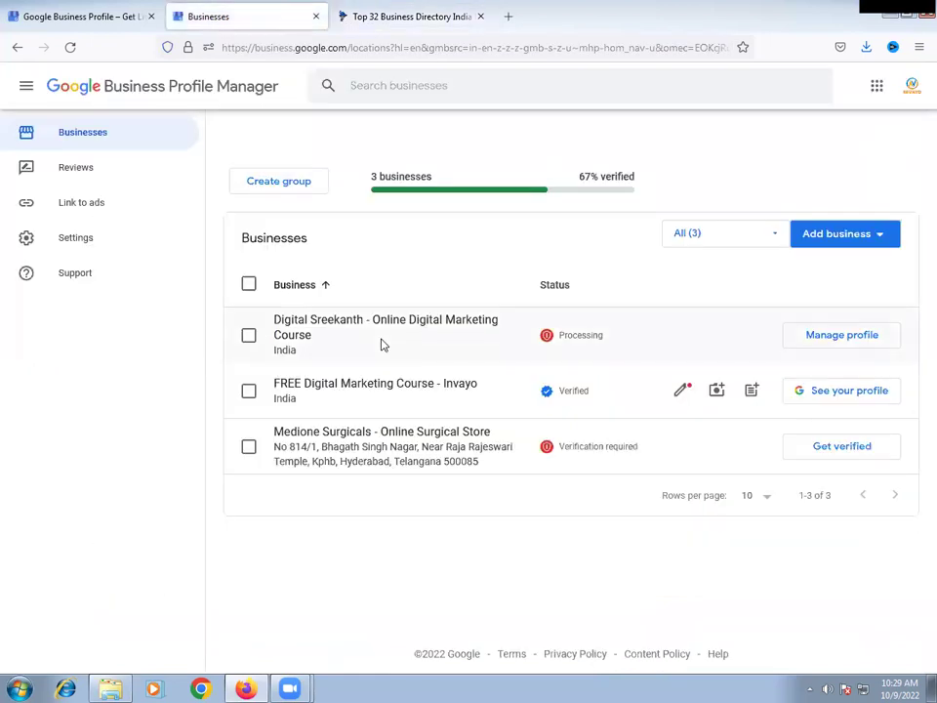
{"action": "key", "text": "ctrl+Tab"}
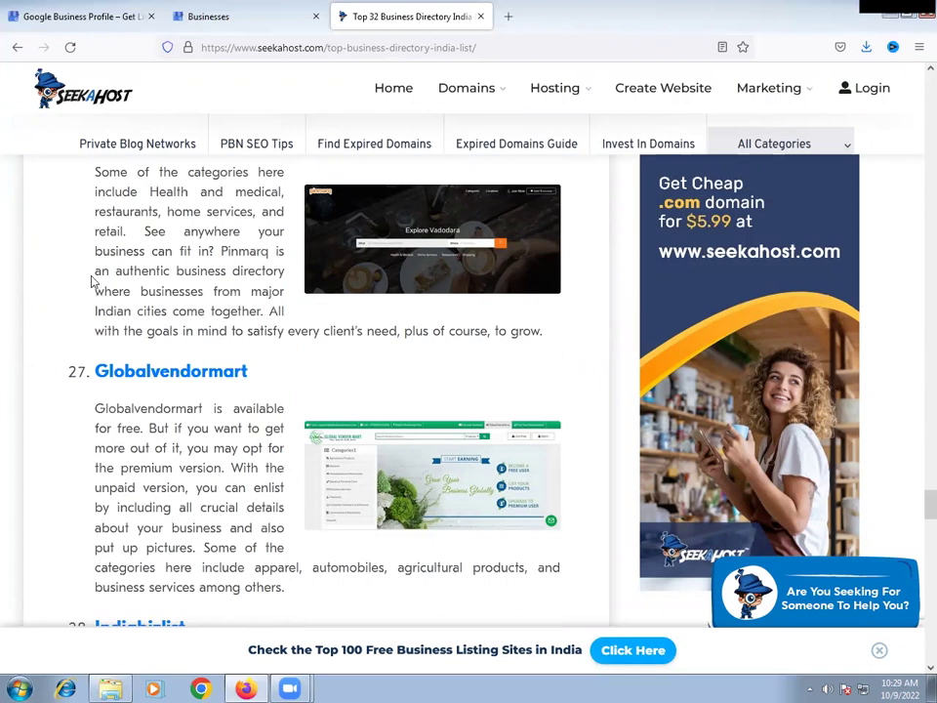
{"action": "left_click", "coordinate": [166, 10]}
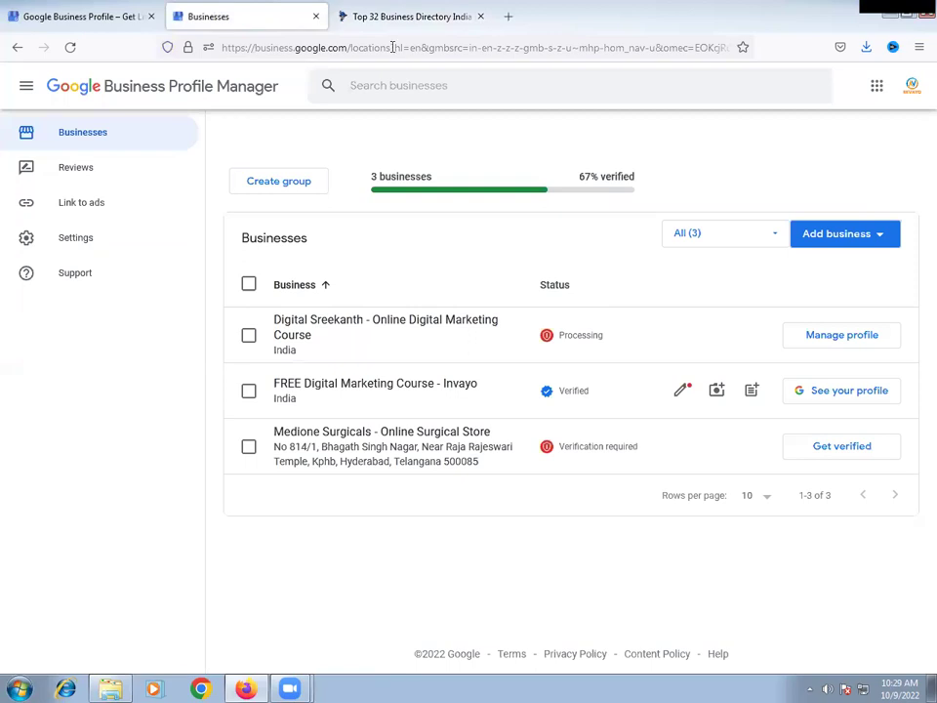
{"action": "left_click", "coordinate": [405, 17]}
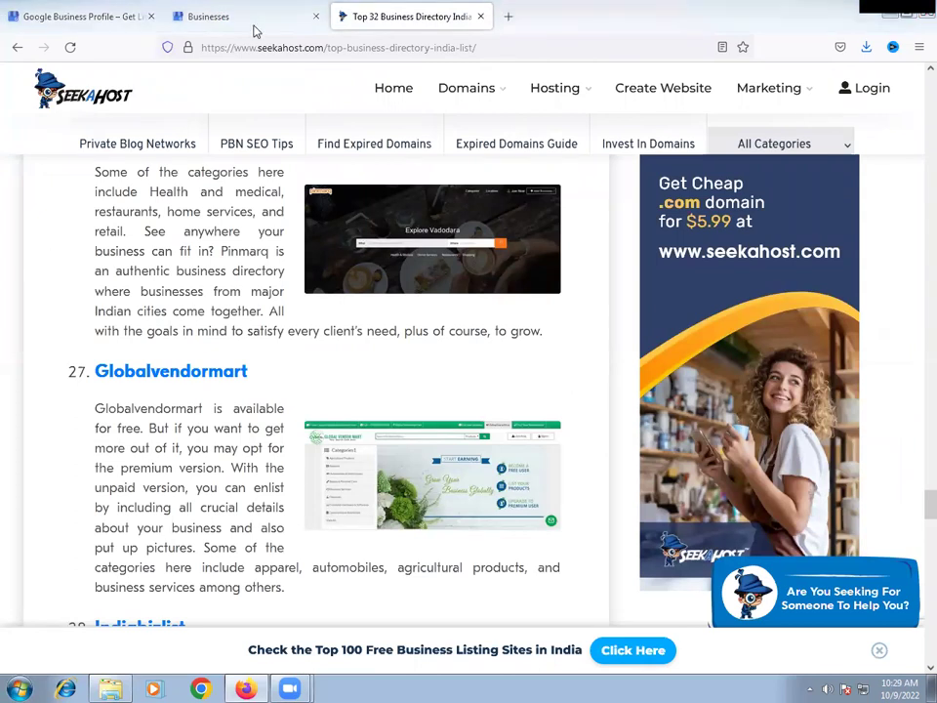
- Try Globalvendormart's site, then go back and open the Indiabizlist directory from the list
{"action": "left_click", "coordinate": [220, 375]}
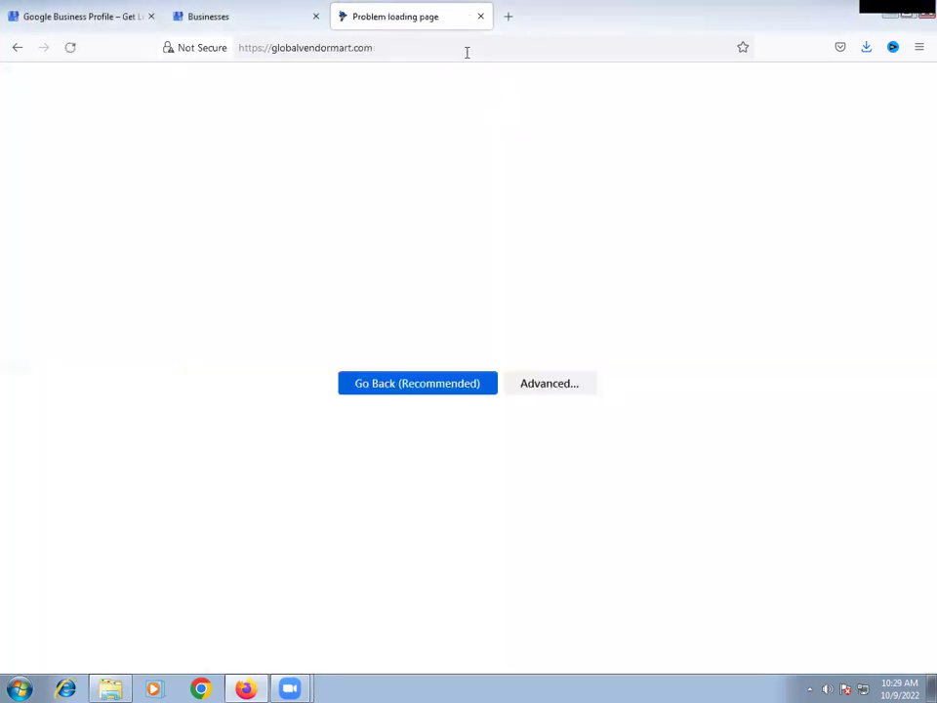
{"action": "left_click", "coordinate": [18, 47]}
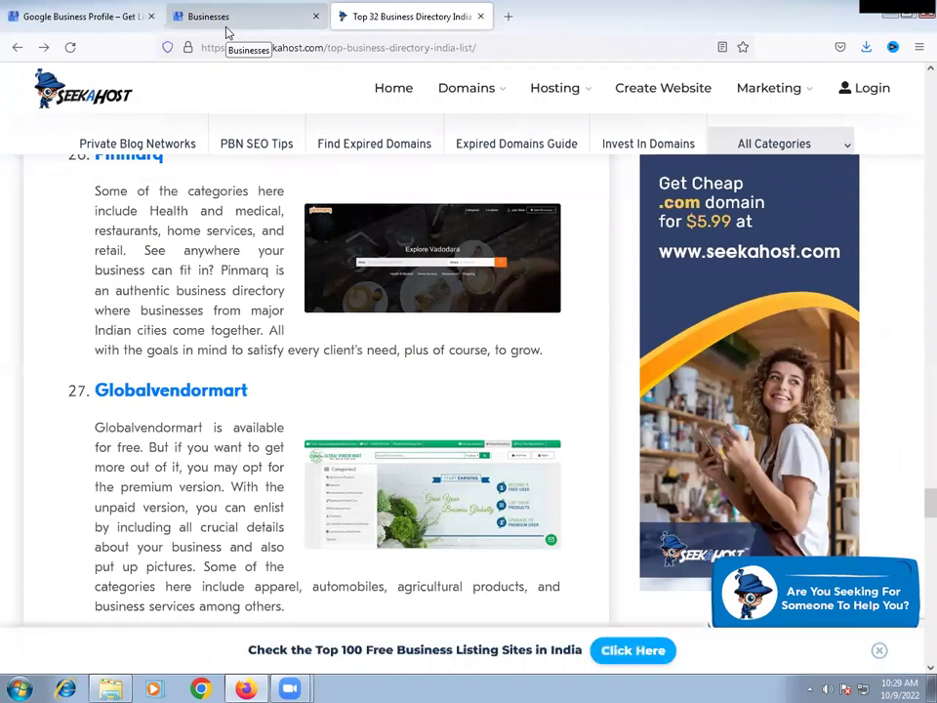
{"action": "scroll", "coordinate": [156, 322], "scroll_direction": "down", "scroll_amount": 3}
{"action": "scroll", "coordinate": [161, 324], "scroll_direction": "down", "scroll_amount": 1}
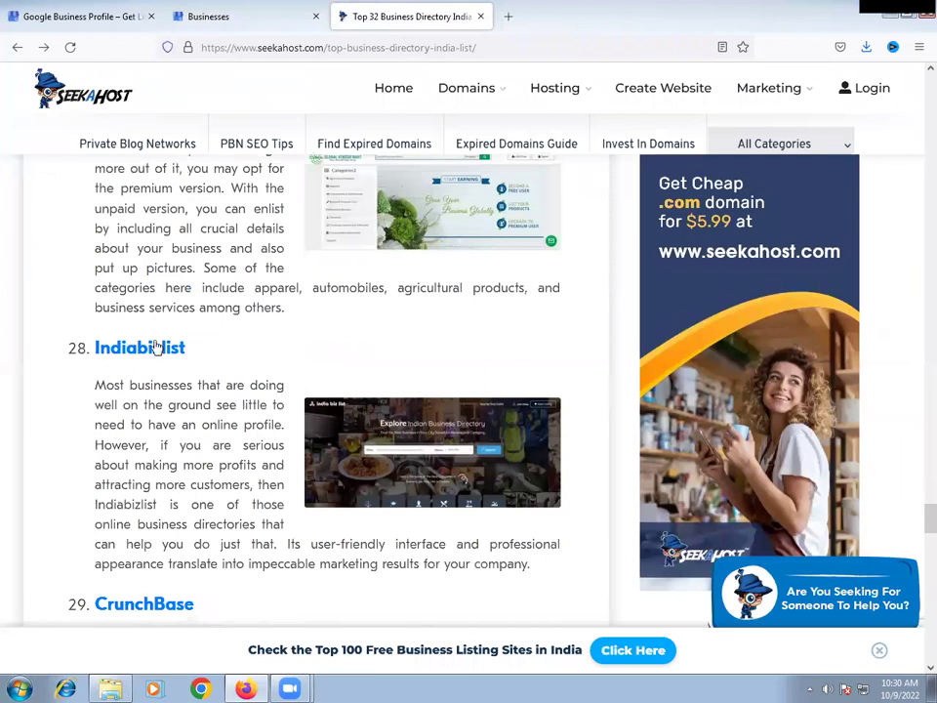
{"action": "left_click", "coordinate": [156, 354]}
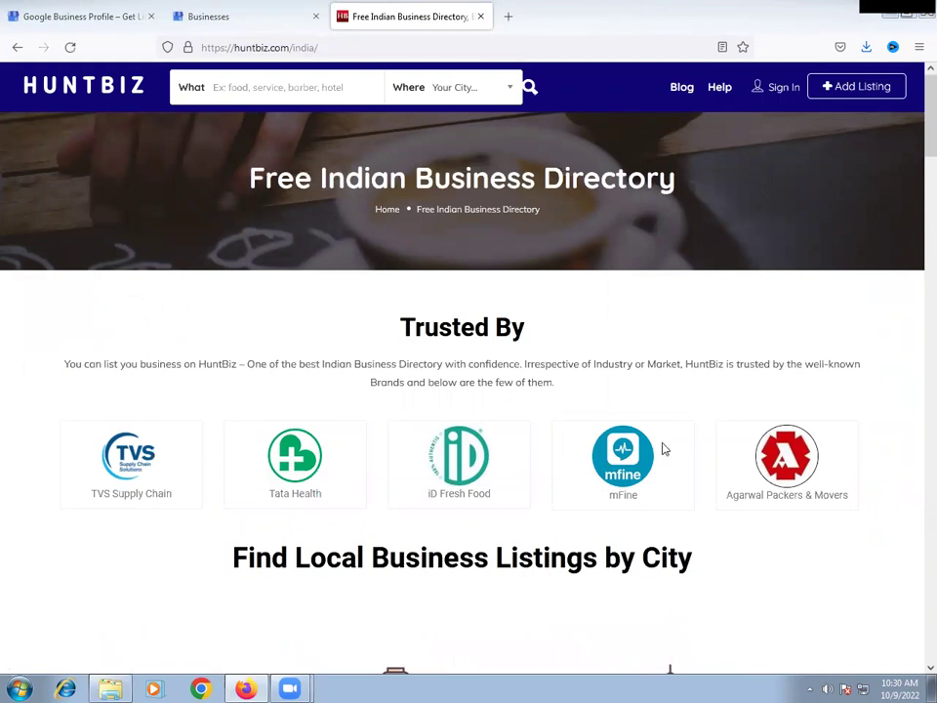
- Choose the free Starter plan from HuntBiz's Add Listing pricing page
{"action": "left_click", "coordinate": [859, 96]}
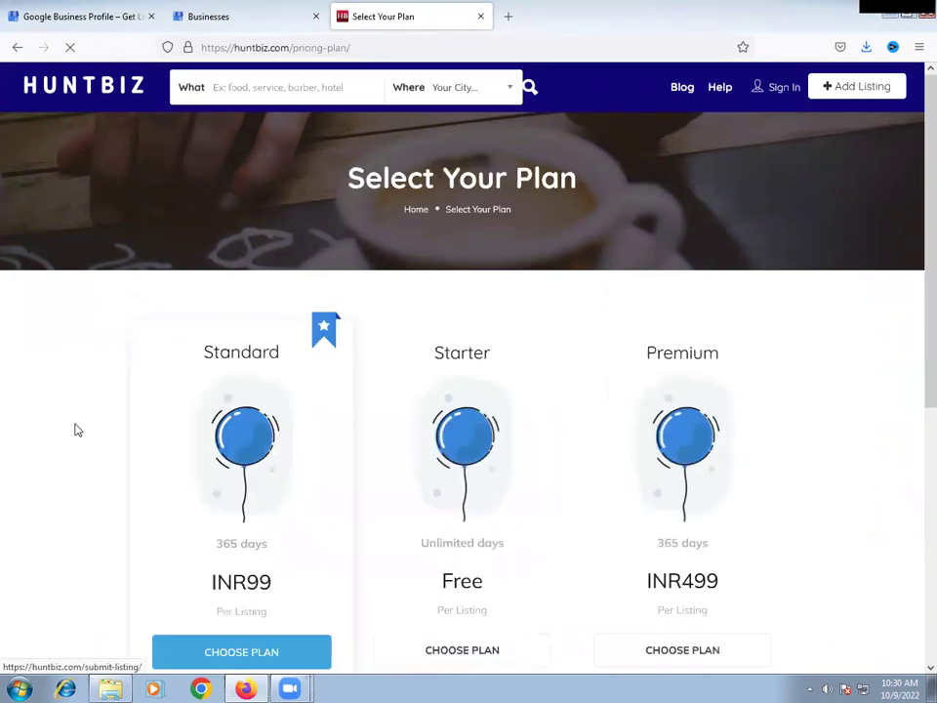
{"action": "scroll", "coordinate": [369, 383], "scroll_direction": "down", "scroll_amount": 4}
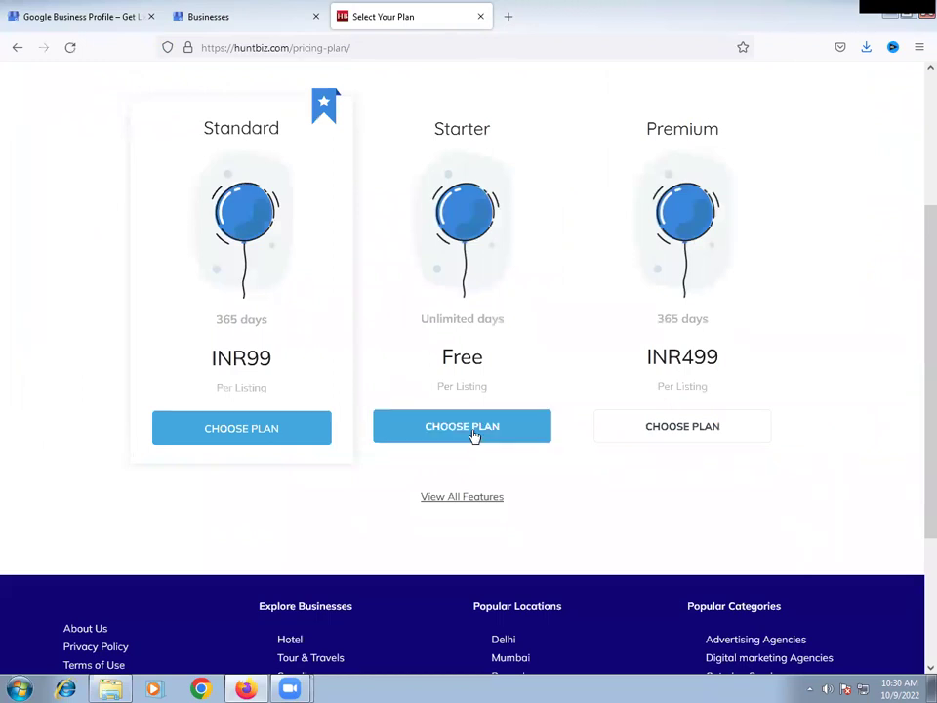
{"action": "left_click", "coordinate": [475, 436]}
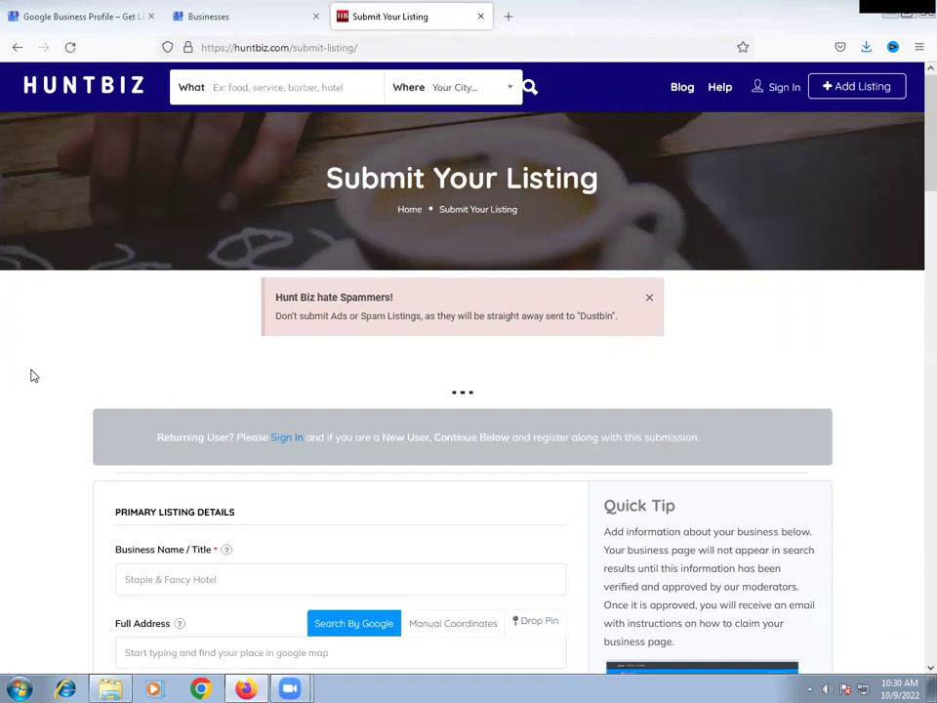
- Enter the business name 'Digital Sreekanth - Online Digital Marketing Course'
{"action": "scroll", "coordinate": [42, 368], "scroll_direction": "down", "scroll_amount": 3}
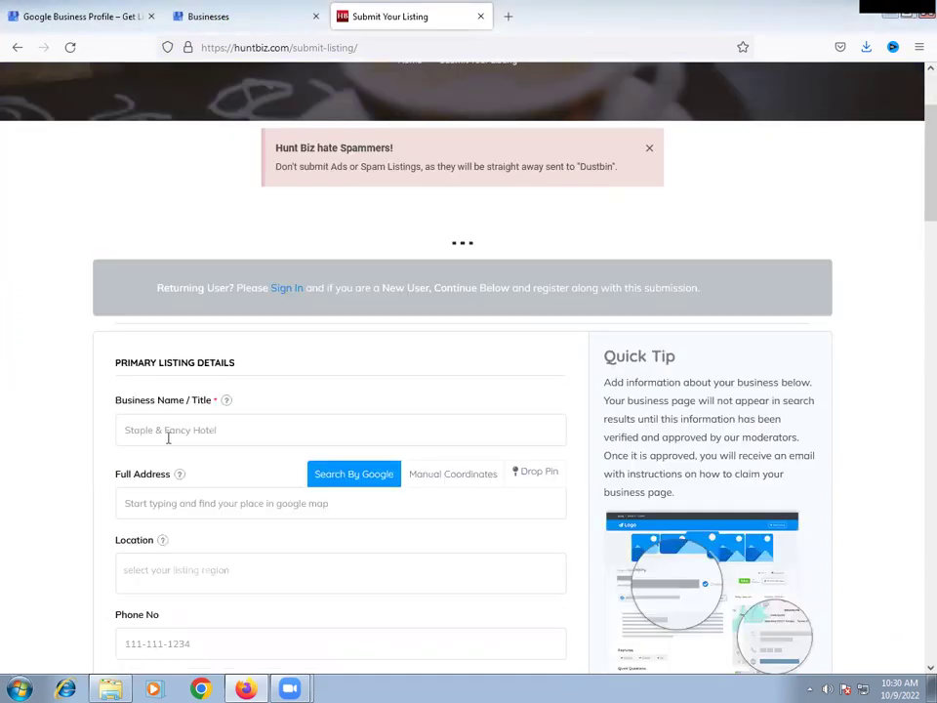
{"action": "left_click", "coordinate": [168, 435]}
{"action": "type", "text": "D"}
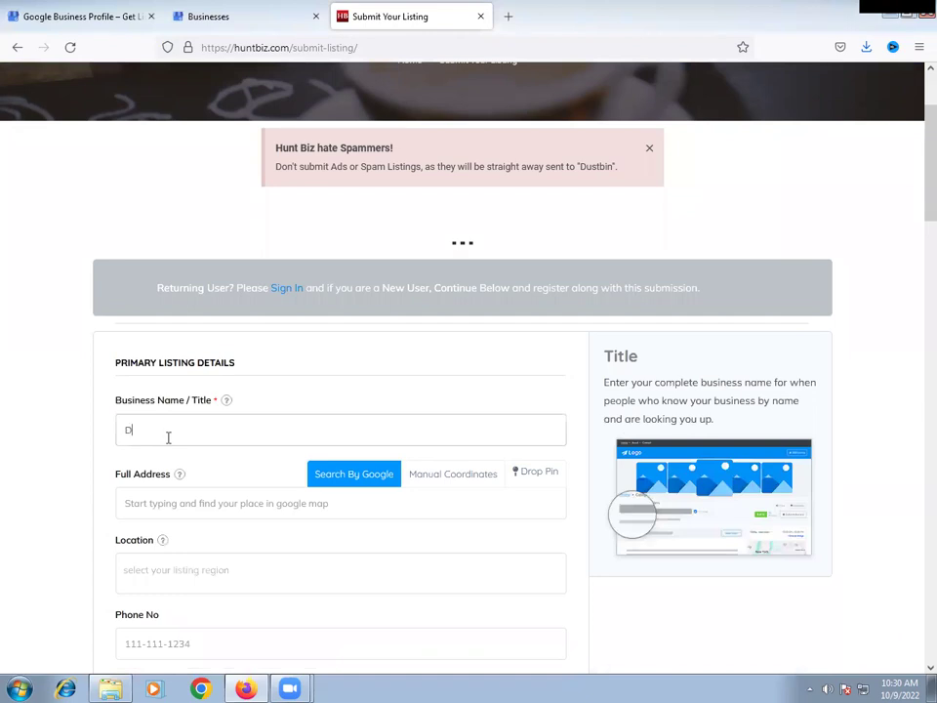
{"action": "type", "text": "igital Ma"}
{"action": "type", "text": "Sreekanth"}
{"action": "type", "text": " - Online Digital Mar"}
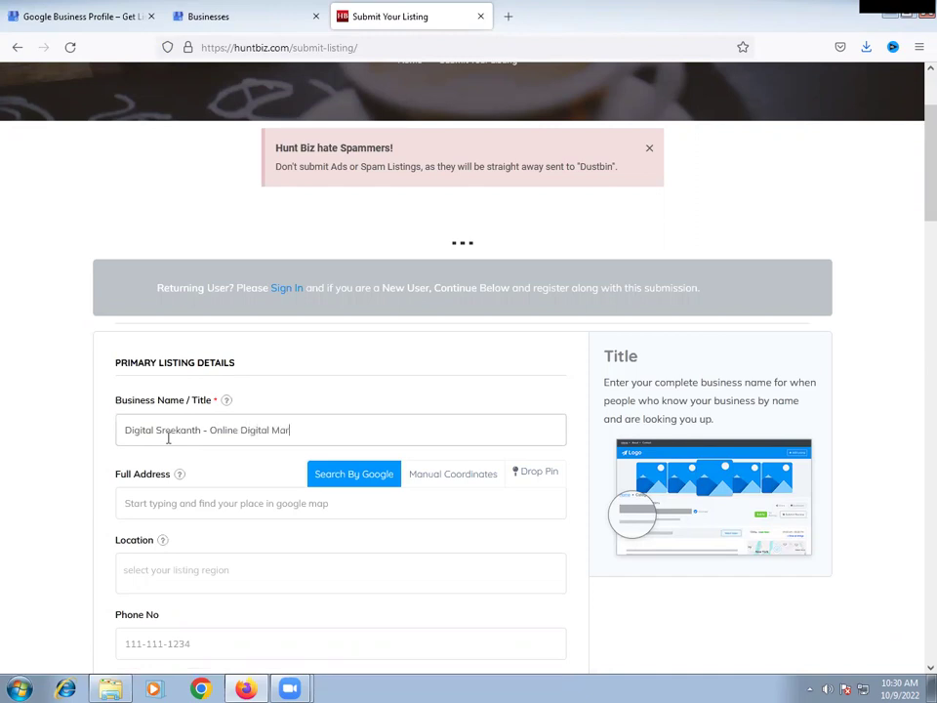
{"action": "type", "text": "keting Course"}
- Enter the business's full street address and dismiss the suggestion list
{"action": "scroll", "coordinate": [75, 445], "scroll_direction": "down", "scroll_amount": 2}
{"action": "left_click", "coordinate": [168, 353]}
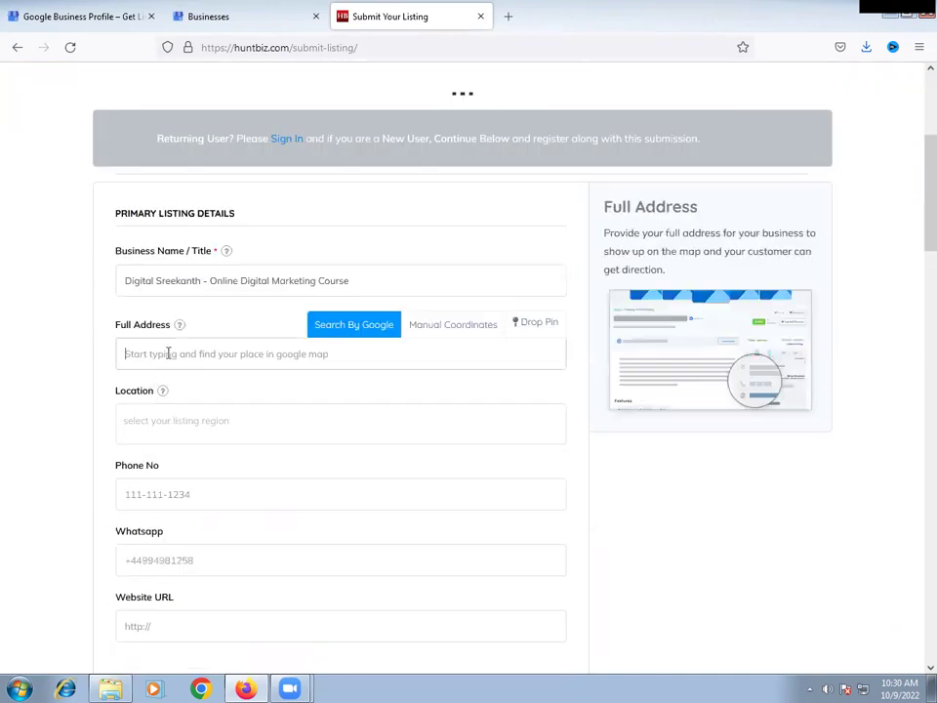
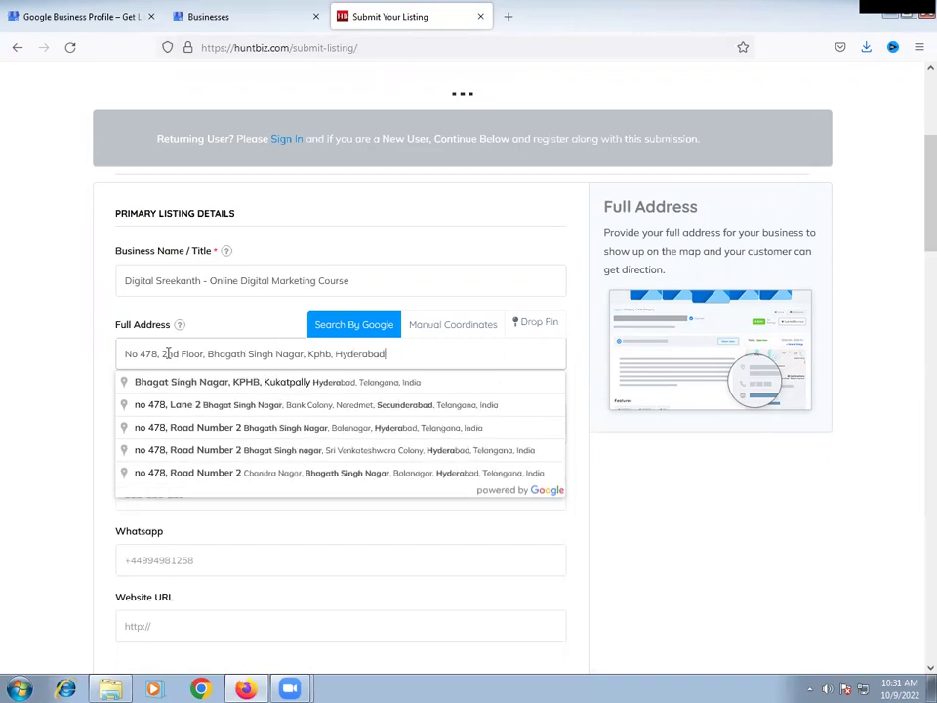
{"action": "key", "text": "Tab"}
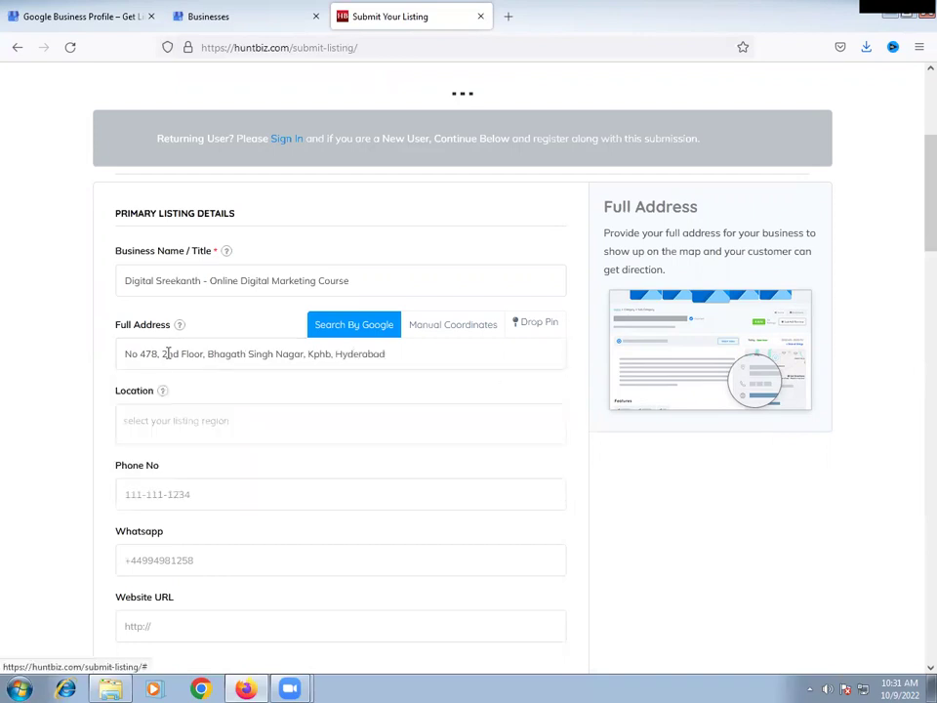
- Set the location to Hyderabad and remove 'Hyderabad' from the end of the address
{"action": "left_click", "coordinate": [124, 427]}
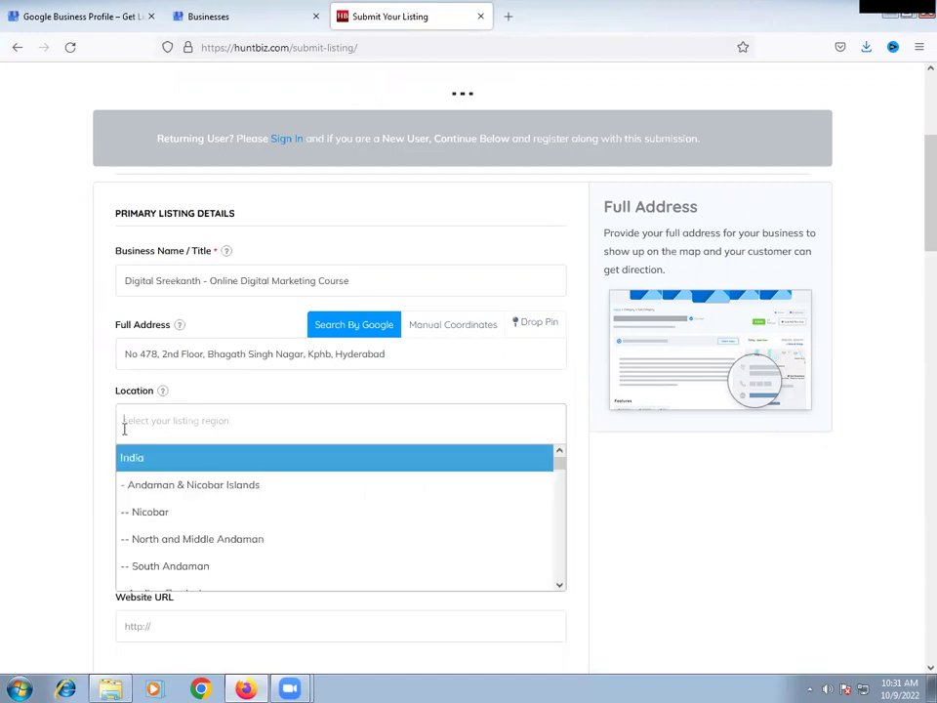
{"action": "scroll", "coordinate": [205, 496], "scroll_direction": "down", "scroll_amount": 5}
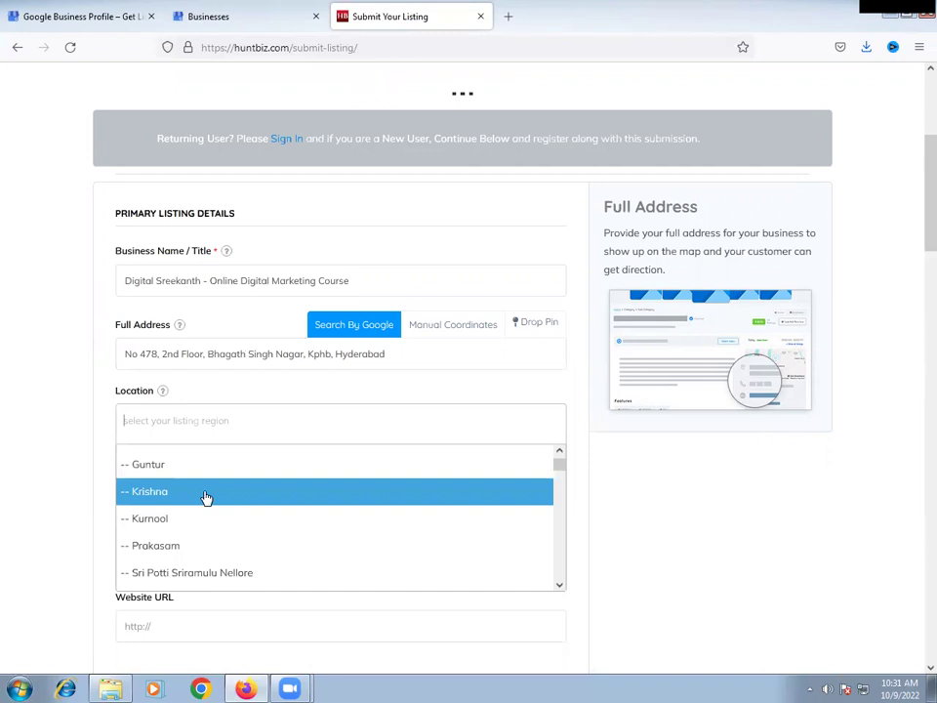
{"action": "type", "text": "hyd"}
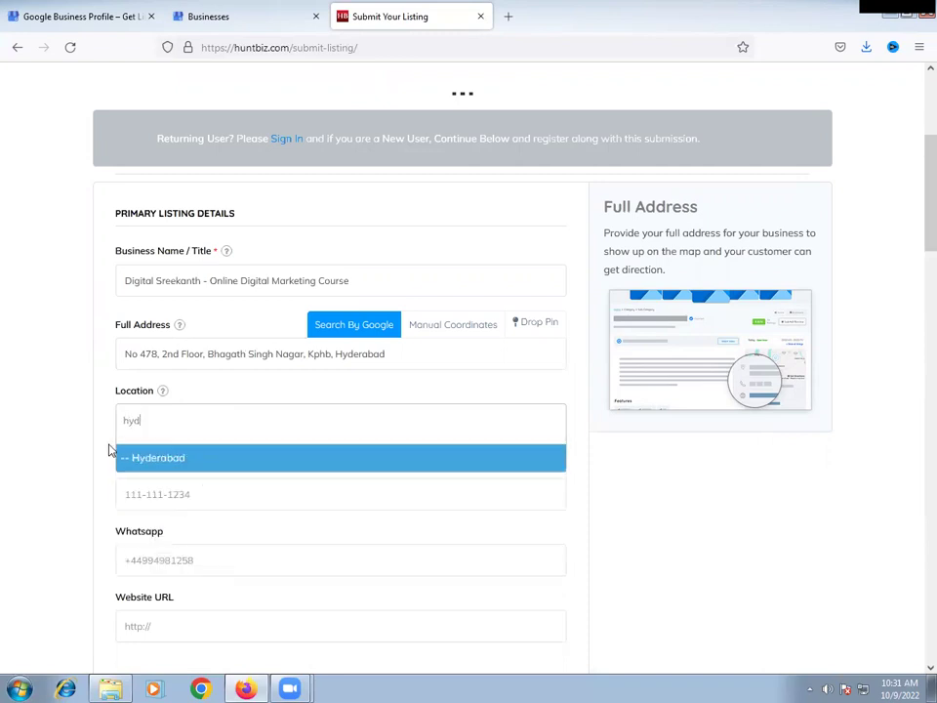
{"action": "left_click", "coordinate": [159, 459]}
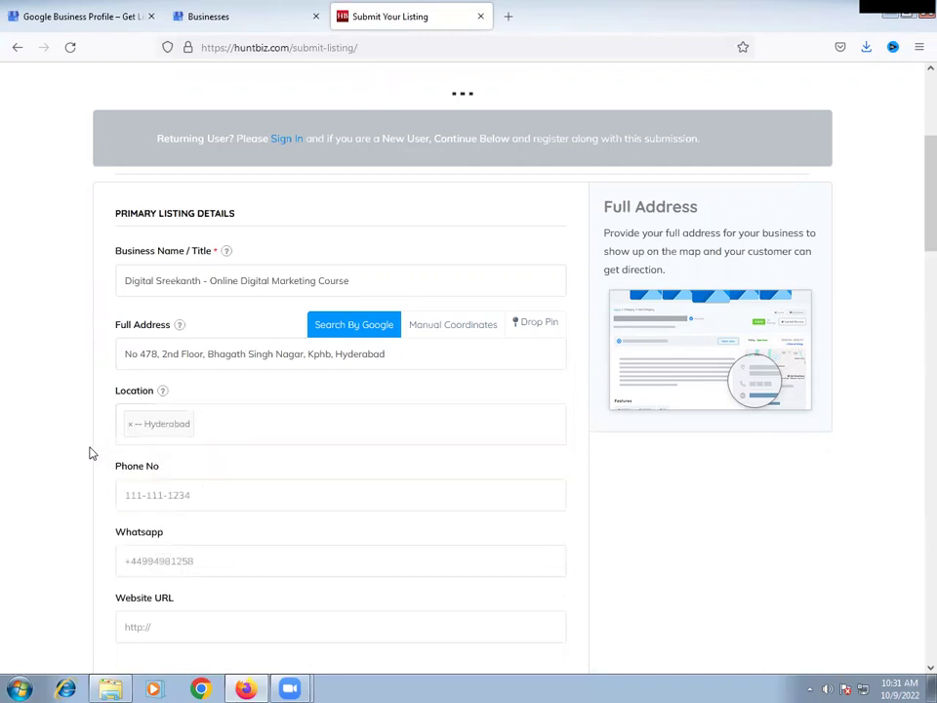
{"action": "scroll", "coordinate": [83, 445], "scroll_direction": "down", "scroll_amount": 3}
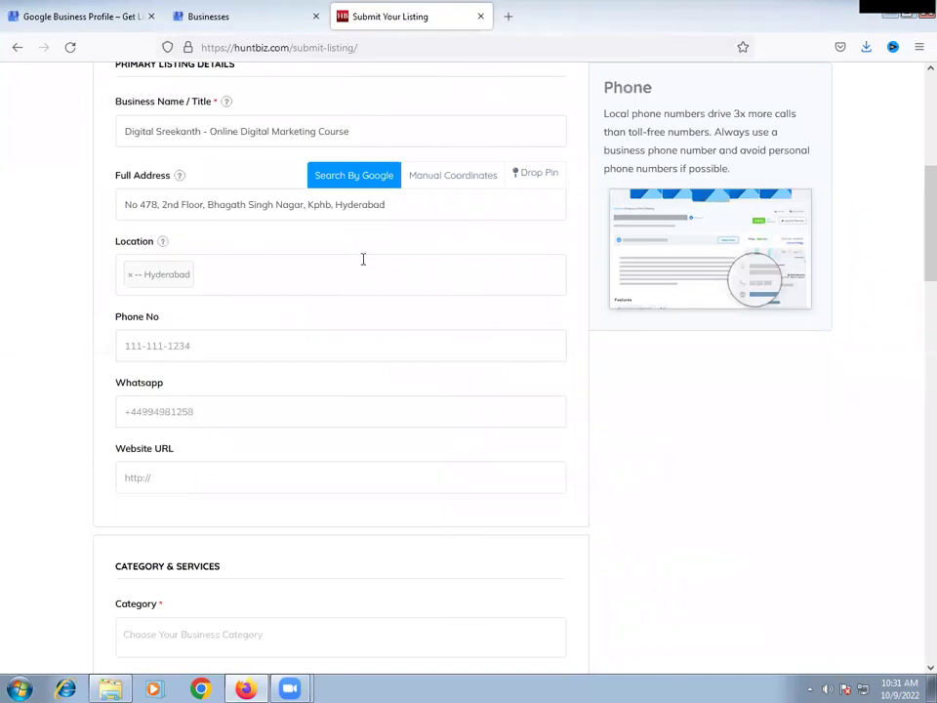
{"action": "double_click", "coordinate": [446, 209]}
{"action": "key", "text": "BackSpace"}
{"action": "key", "text": "BackSpace"}
{"action": "key", "text": "BackSpace"}
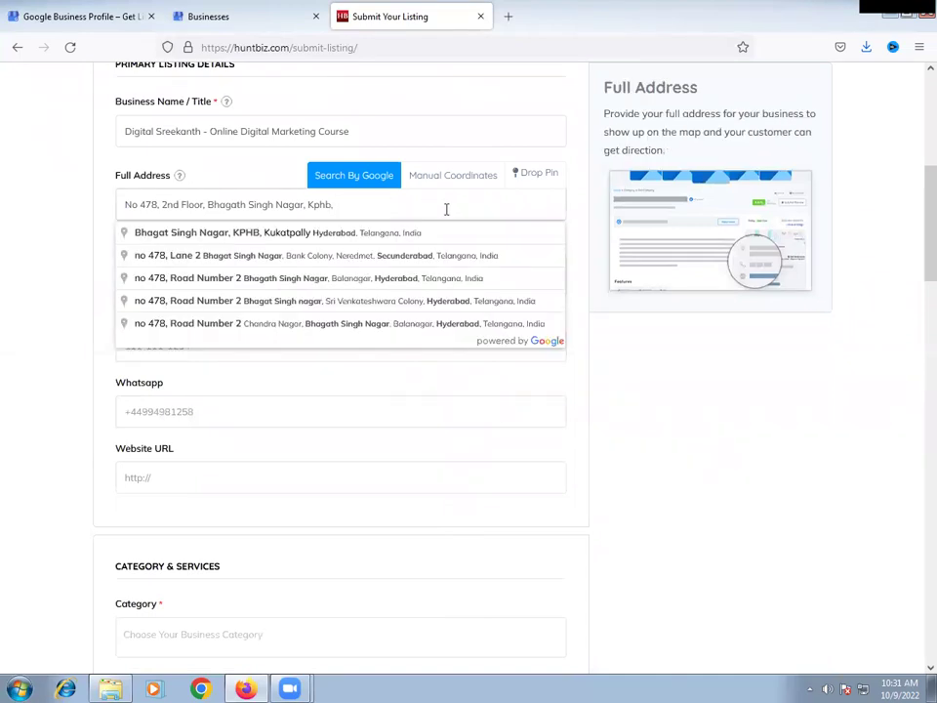
{"action": "left_click", "coordinate": [35, 347]}
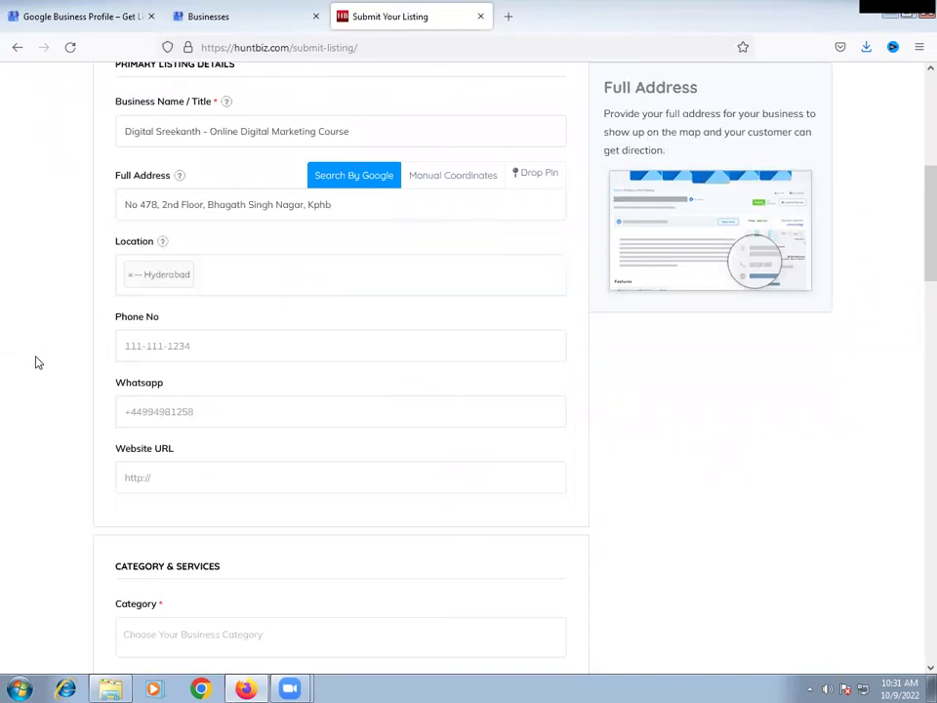
- Enter the business phone number and the WhatsApp number
{"action": "left_click", "coordinate": [158, 354]}
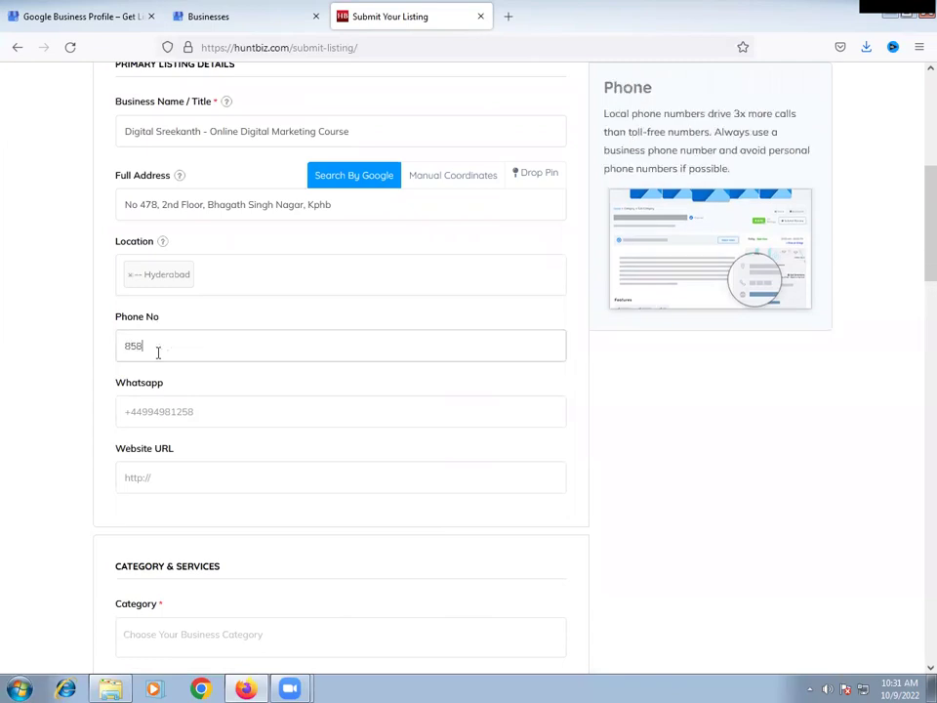
{"action": "key", "text": "Tab"}
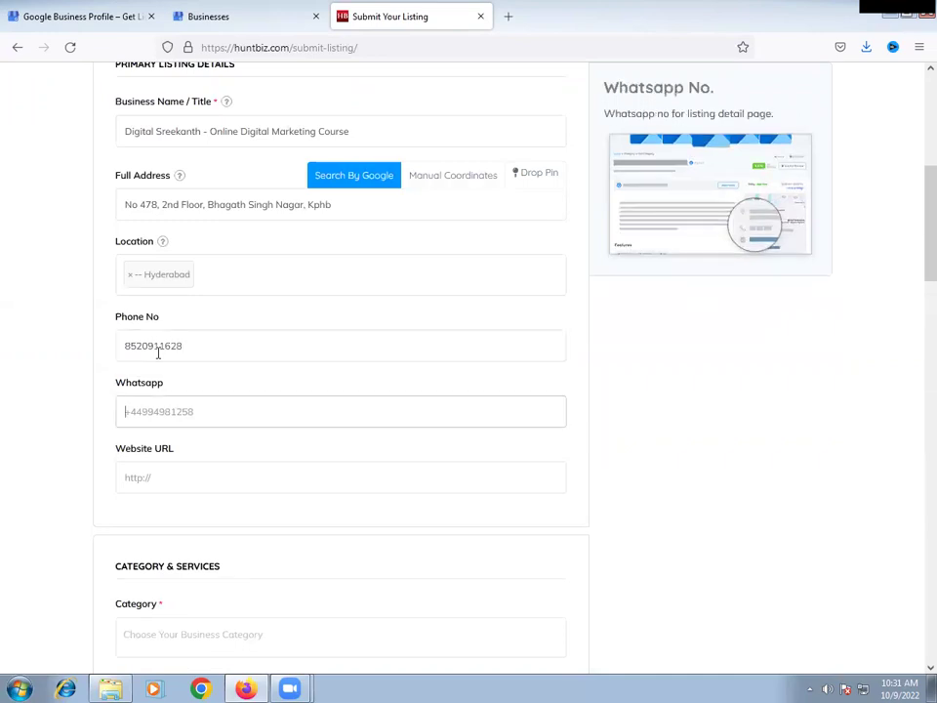
{"action": "scroll", "coordinate": [90, 443], "scroll_direction": "down", "scroll_amount": 1}
{"action": "left_click", "coordinate": [165, 413]}
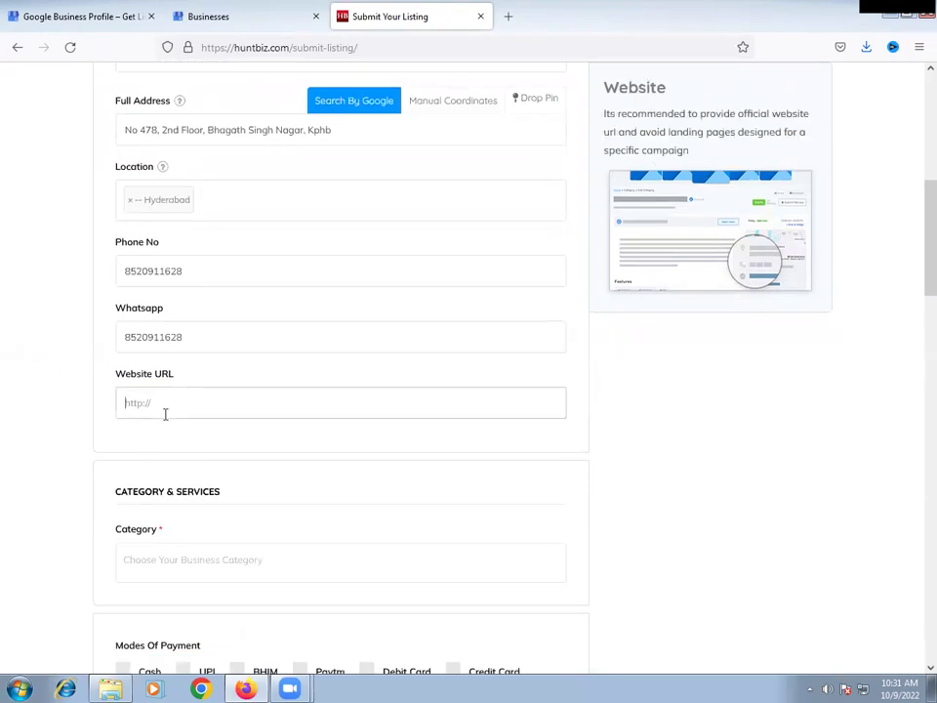
{"action": "scroll", "coordinate": [165, 414], "scroll_direction": "down", "scroll_amount": 1}
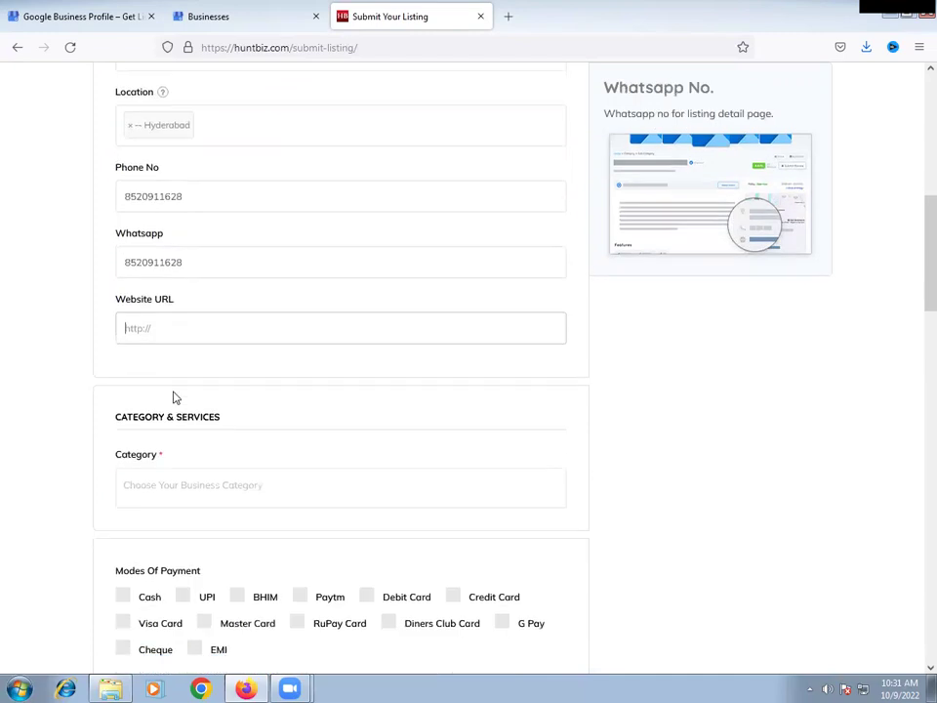
{"action": "type", "text": "https://aadhyainfosolutions.in"}
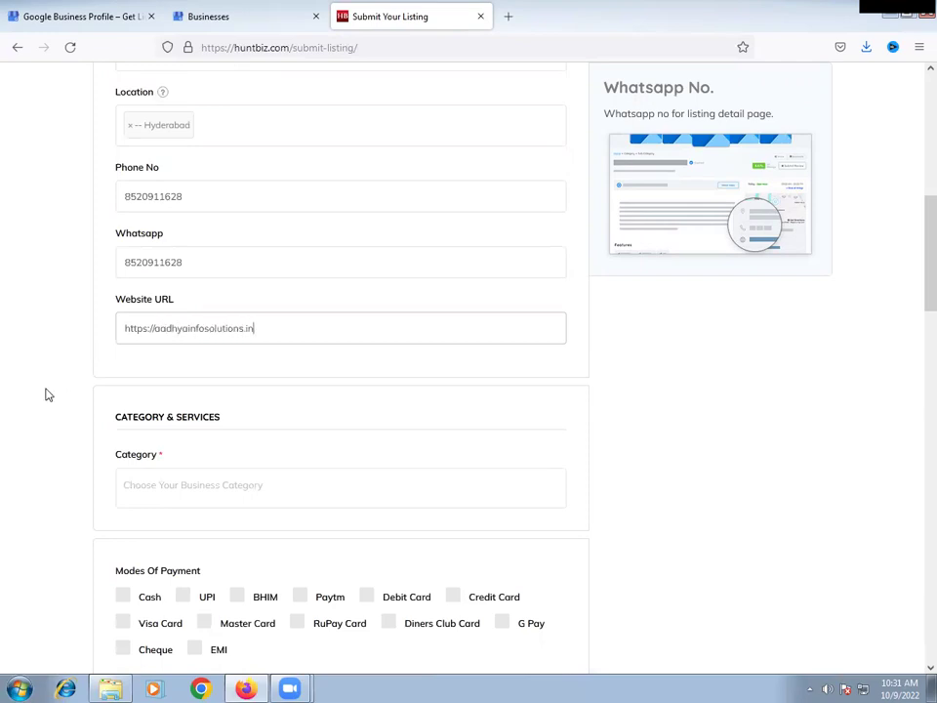
{"action": "scroll", "coordinate": [49, 393], "scroll_direction": "down", "scroll_amount": 3}
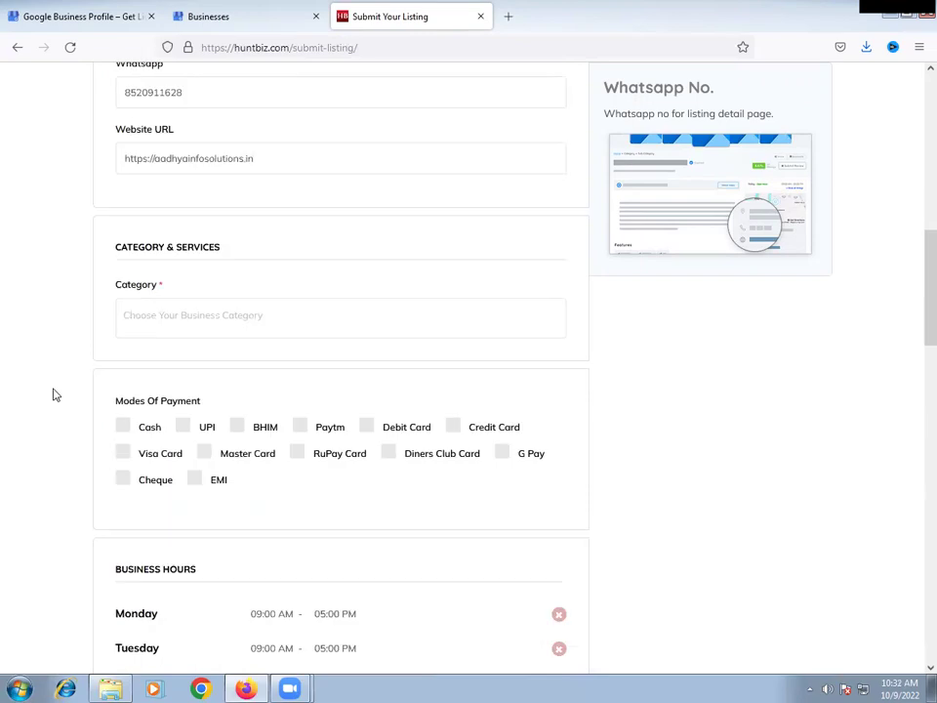
- Search the category list with 'digi' and pick Digital Marketing Agency
{"action": "left_click", "coordinate": [171, 202]}
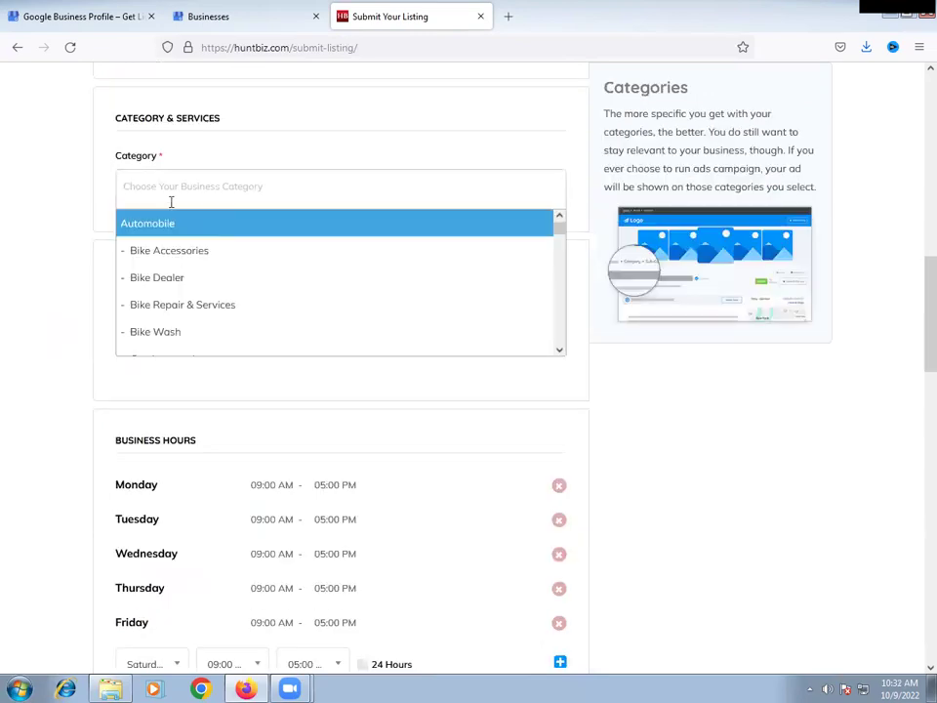
{"action": "type", "text": "tra"}
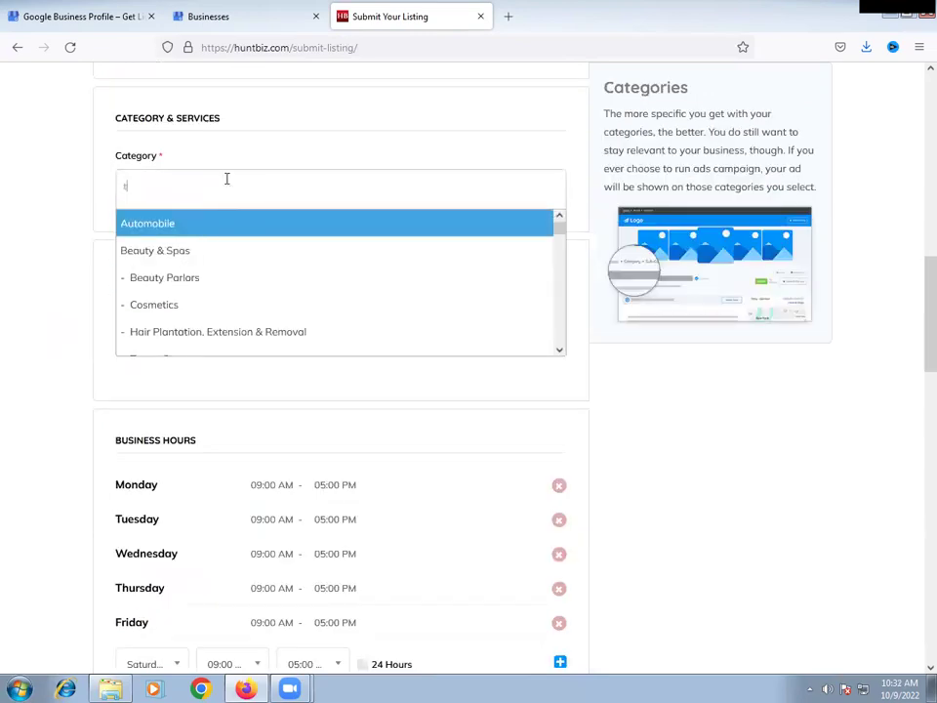
{"action": "key", "text": "BackSpace"}
{"action": "key", "text": "BackSpace"}
{"action": "key", "text": "BackSpace"}
{"action": "type", "text": "ch"}
{"action": "key", "text": "BackSpace"}
{"action": "type", "text": "la"}
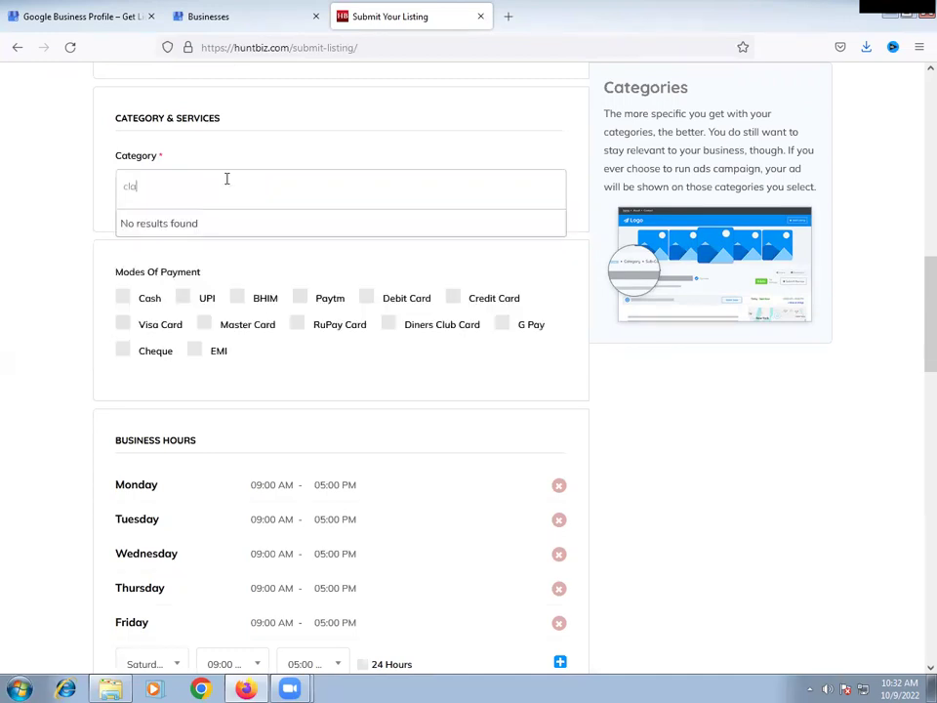
{"action": "key", "text": "BackSpace"}
{"action": "key", "text": "BackSpace"}
{"action": "key", "text": "BackSpace"}
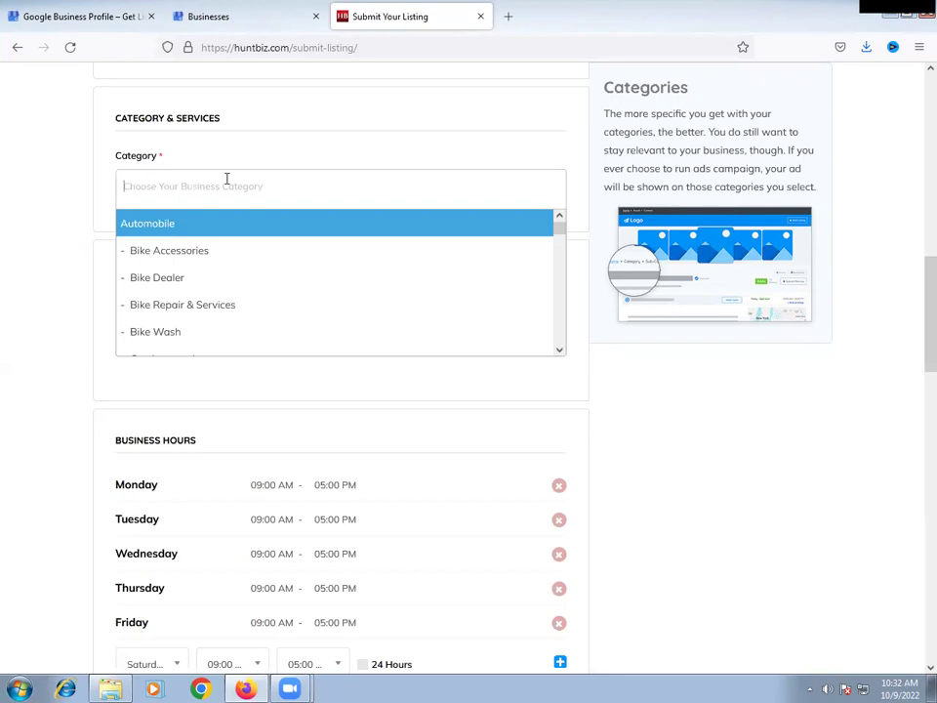
{"action": "scroll", "coordinate": [230, 285], "scroll_direction": "down", "scroll_amount": 6}
{"action": "type", "text": "c"}
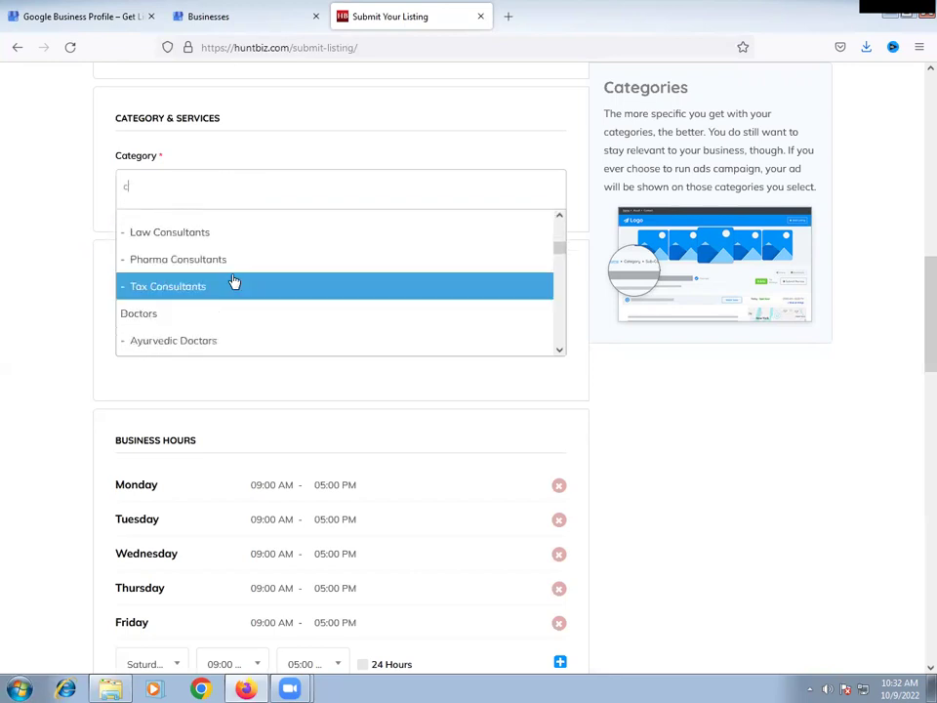
{"action": "type", "text": "ou"}
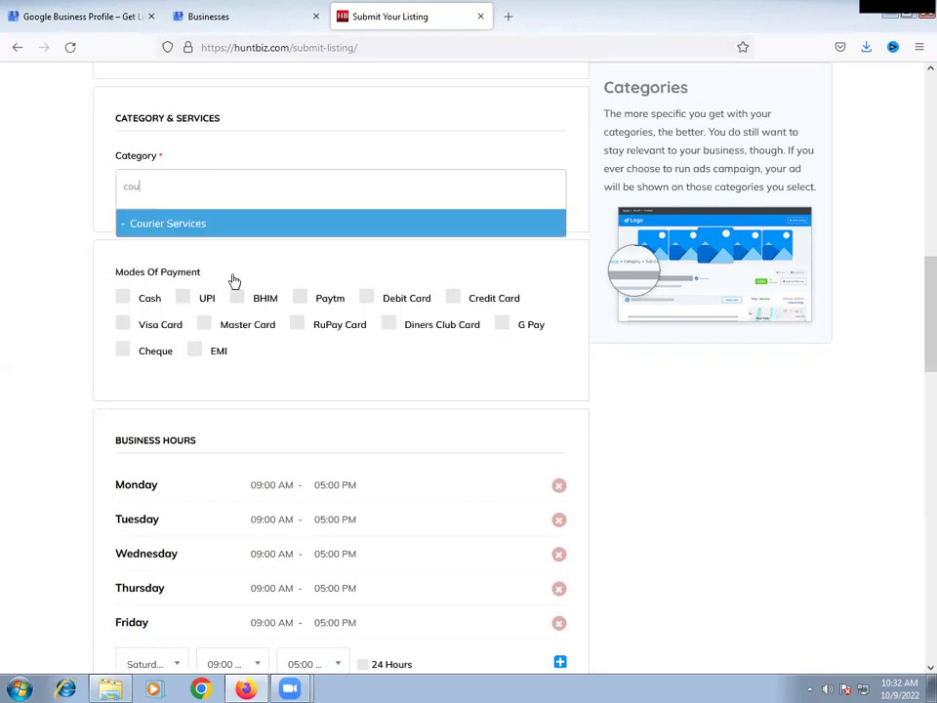
{"action": "key", "text": "BackSpace"}
{"action": "key", "text": "BackSpace"}
{"action": "key", "text": "BackSpace"}
{"action": "type", "text": "digi"}
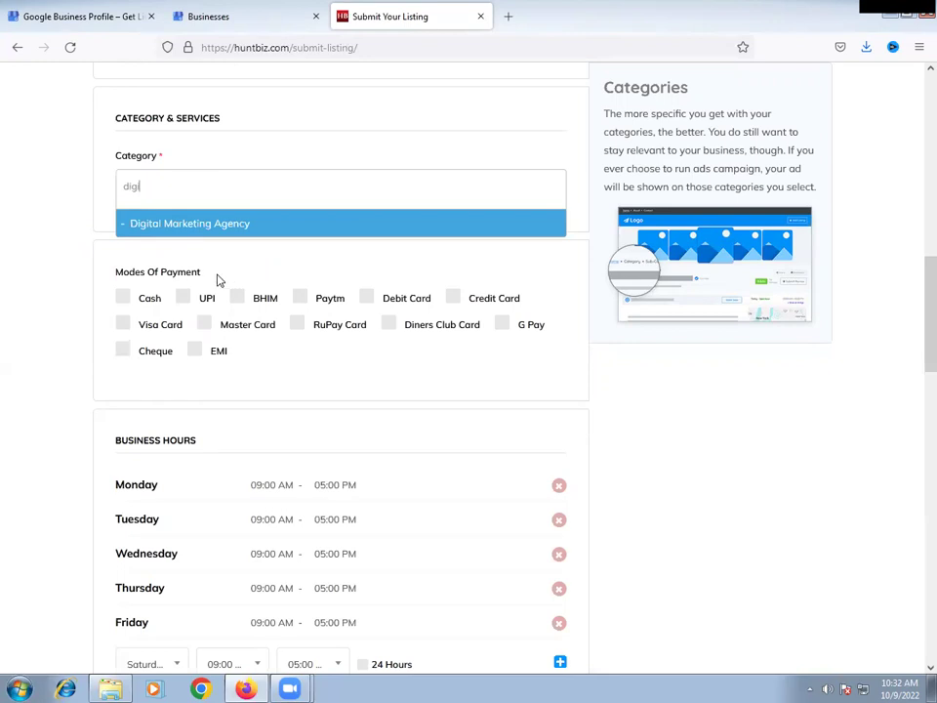
{"action": "key", "text": "Return"}
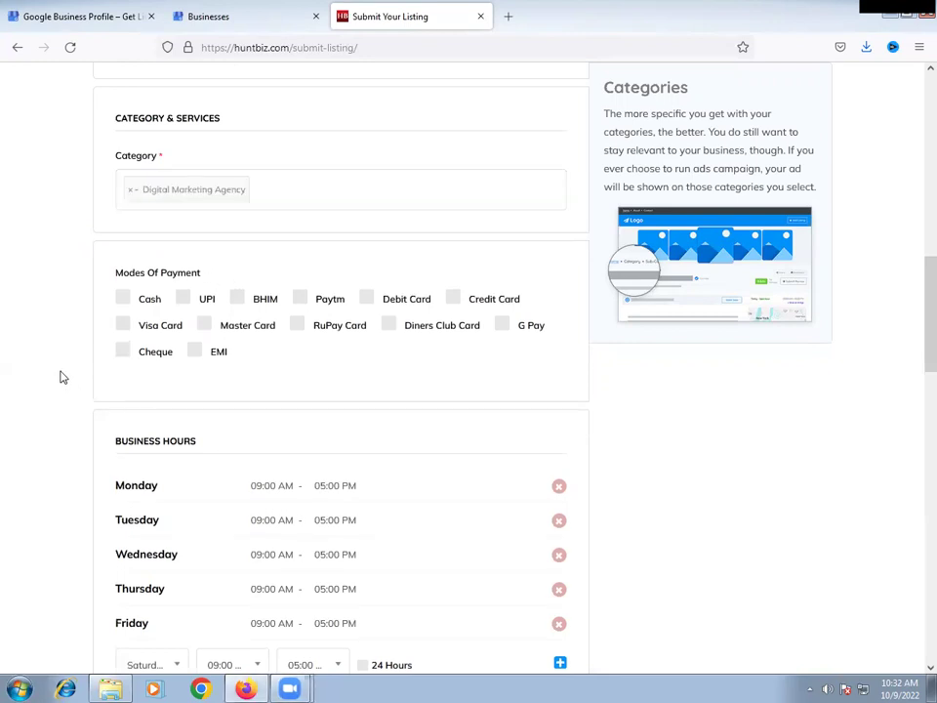
- Tick Cash, UPI, BHIM, Paytm, debit, credit, Visa, RuPay, Diners Club and EMI payment modes
{"action": "left_click", "coordinate": [123, 301]}
{"action": "left_click", "coordinate": [184, 302]}
{"action": "left_click", "coordinate": [238, 300]}
{"action": "left_click", "coordinate": [296, 299]}
{"action": "left_click", "coordinate": [415, 305]}
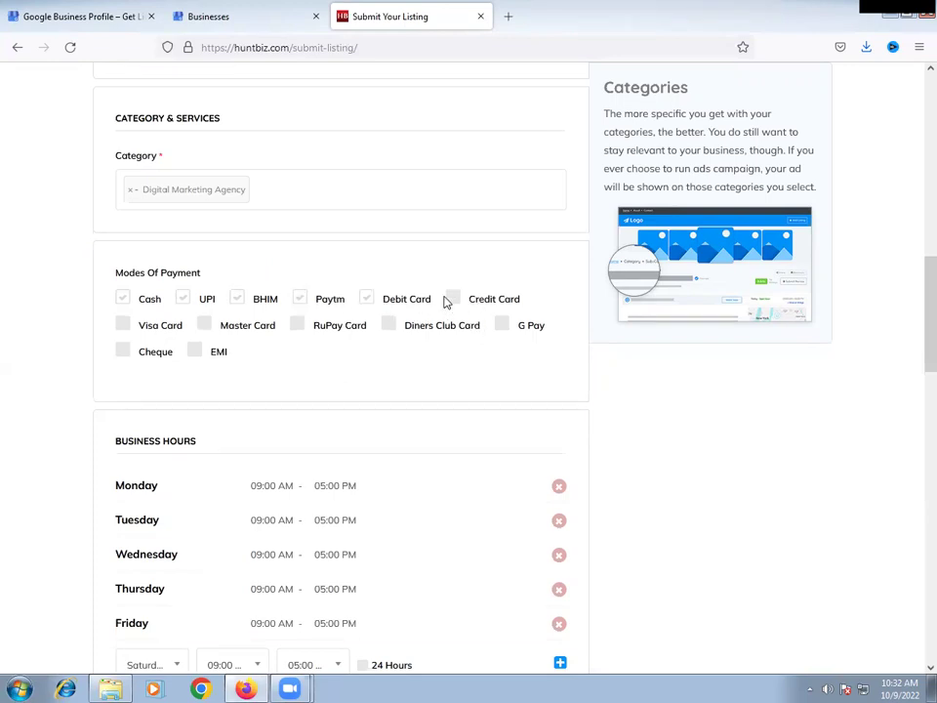
{"action": "left_click", "coordinate": [452, 300]}
{"action": "left_click", "coordinate": [125, 327]}
{"action": "left_click", "coordinate": [337, 331]}
{"action": "left_click", "coordinate": [410, 331]}
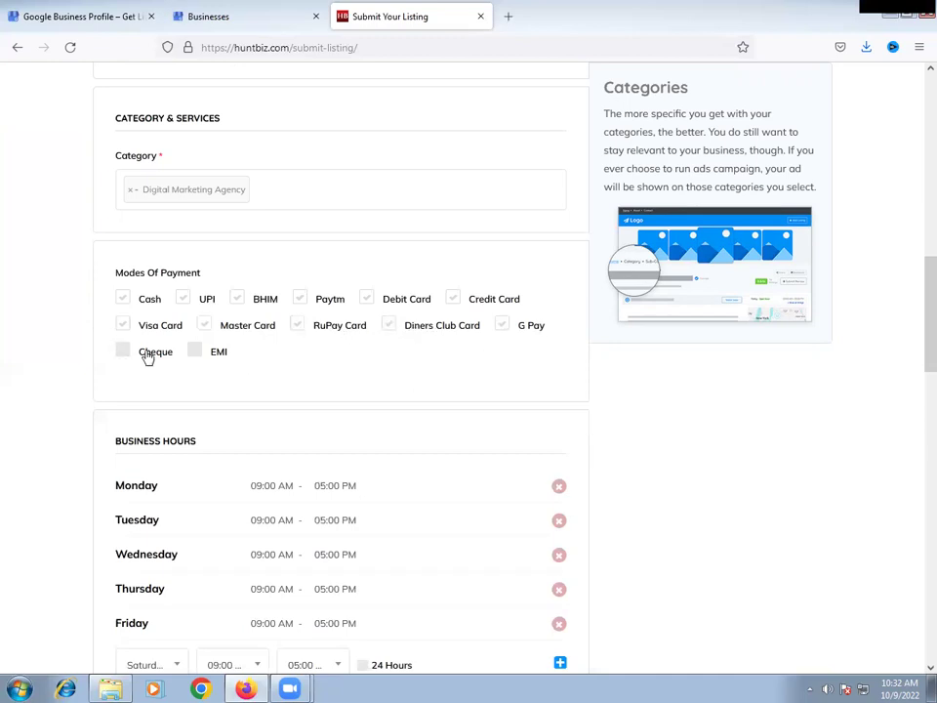
{"action": "left_click", "coordinate": [210, 353]}
{"action": "scroll", "coordinate": [8, 322], "scroll_direction": "down", "scroll_amount": 2}
{"action": "scroll", "coordinate": [8, 322], "scroll_direction": "down", "scroll_amount": 1}
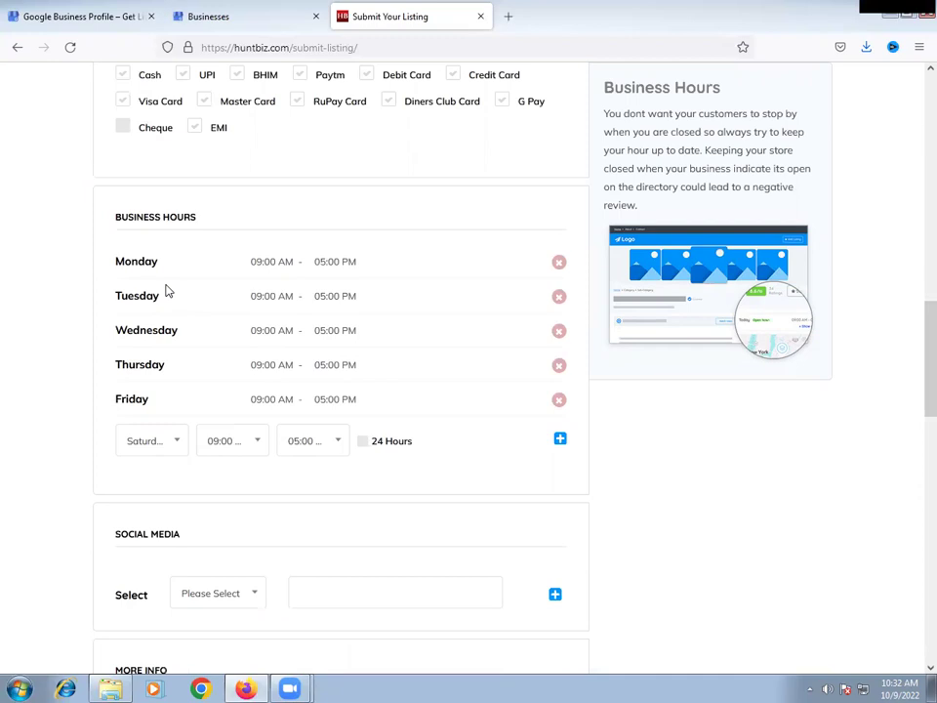
{"action": "scroll", "coordinate": [40, 270], "scroll_direction": "down", "scroll_amount": 1}
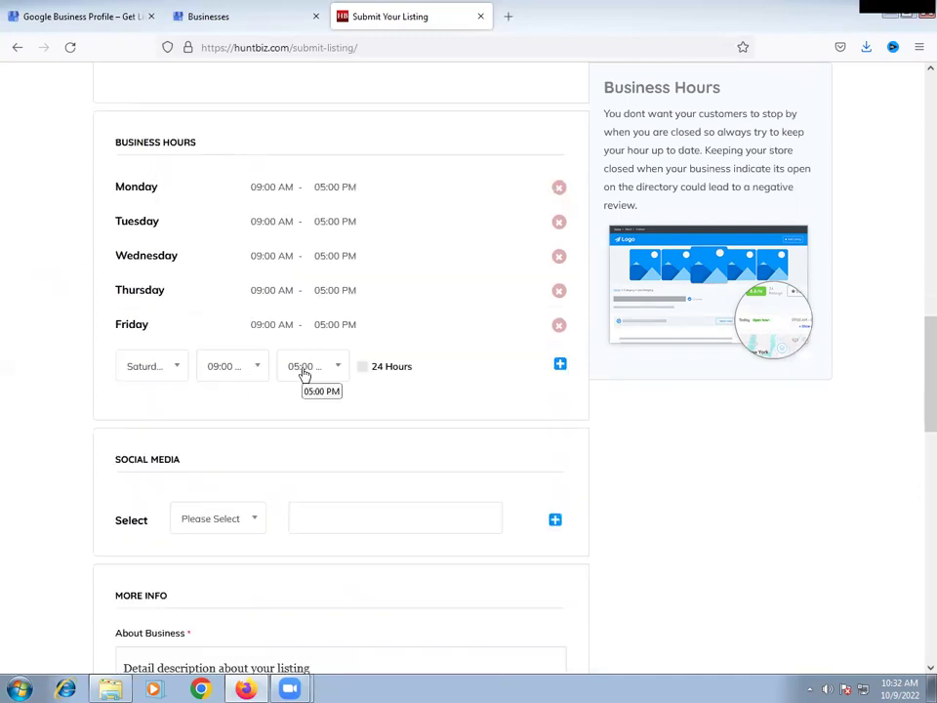
- Clear the default weekday opening-hours rows
{"action": "left_click", "coordinate": [362, 368]}
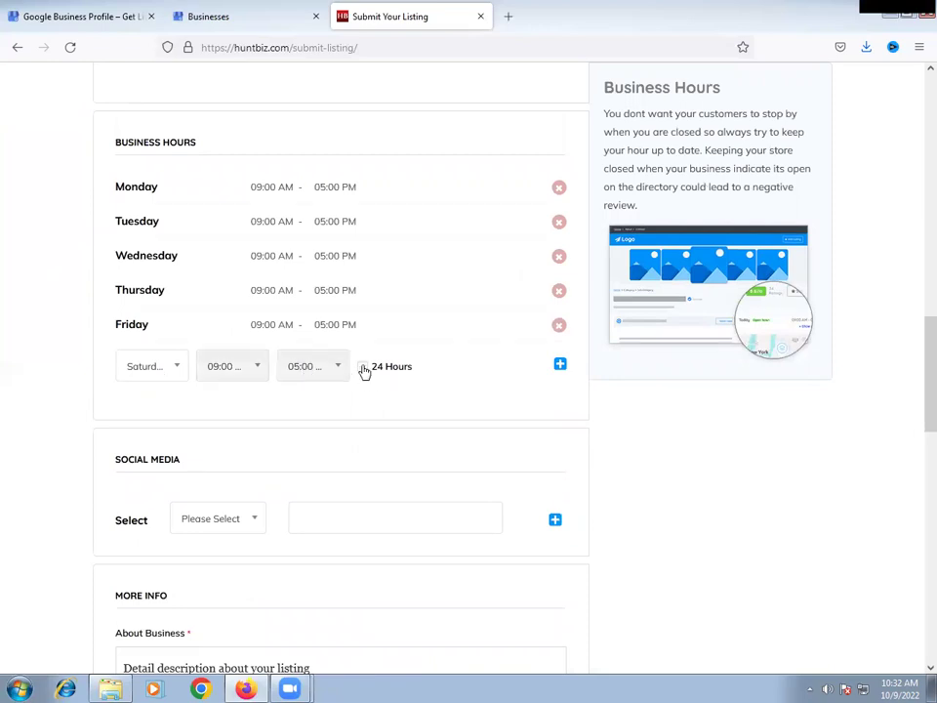
{"action": "left_click", "coordinate": [362, 368]}
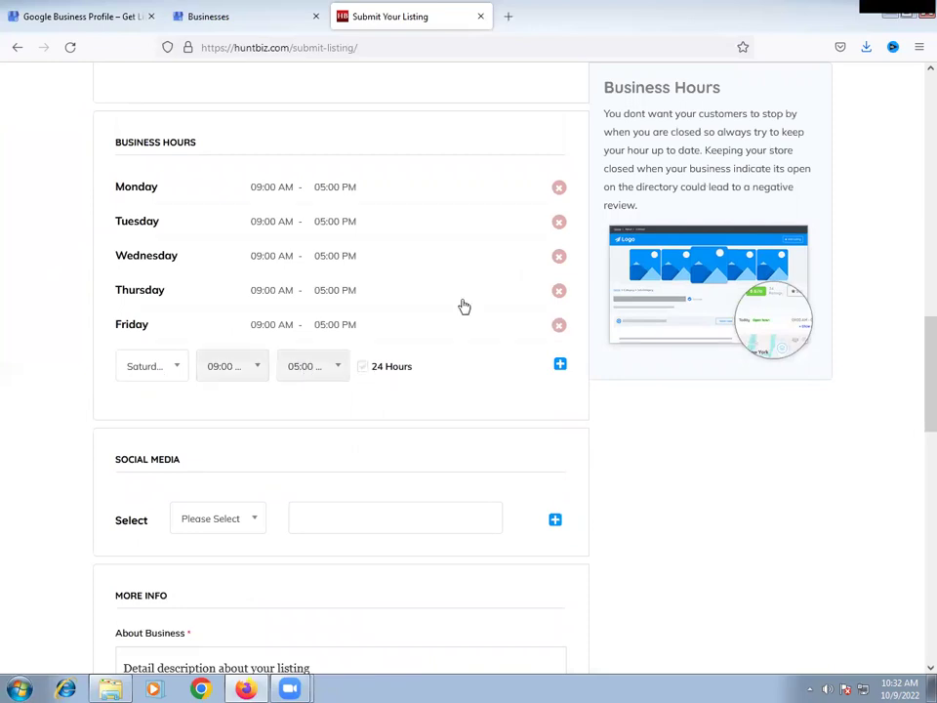
{"action": "left_click", "coordinate": [560, 187]}
{"action": "left_click", "coordinate": [559, 187]}
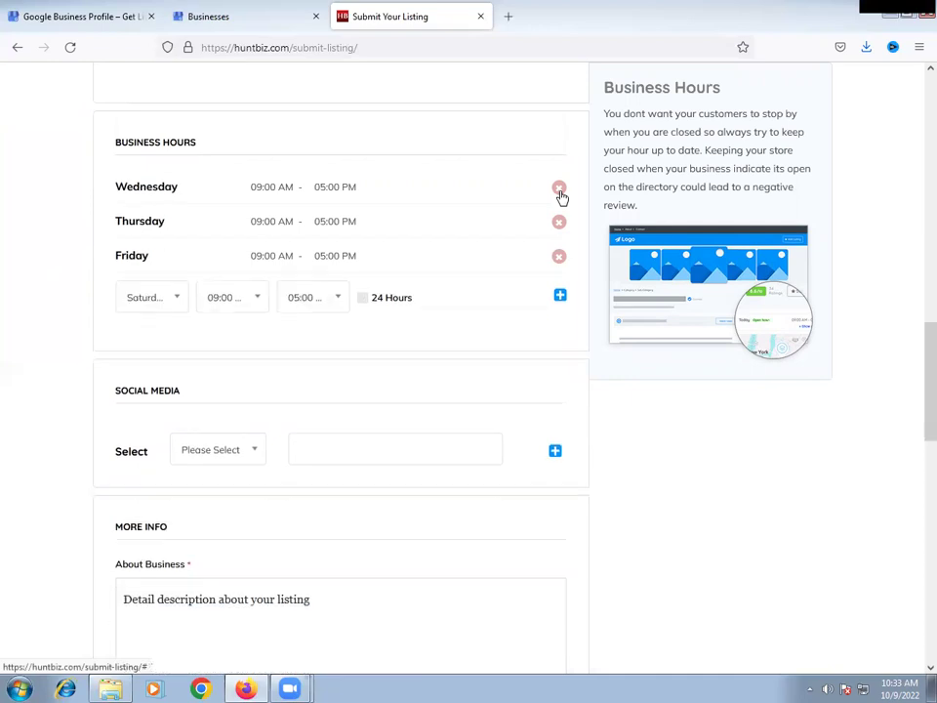
{"action": "left_click", "coordinate": [559, 188]}
{"action": "left_click", "coordinate": [559, 187]}
{"action": "left_click", "coordinate": [560, 188]}
- Add Monday through Friday as open 24 hours
{"action": "left_click", "coordinate": [164, 201]}
{"action": "left_click", "coordinate": [164, 253]}
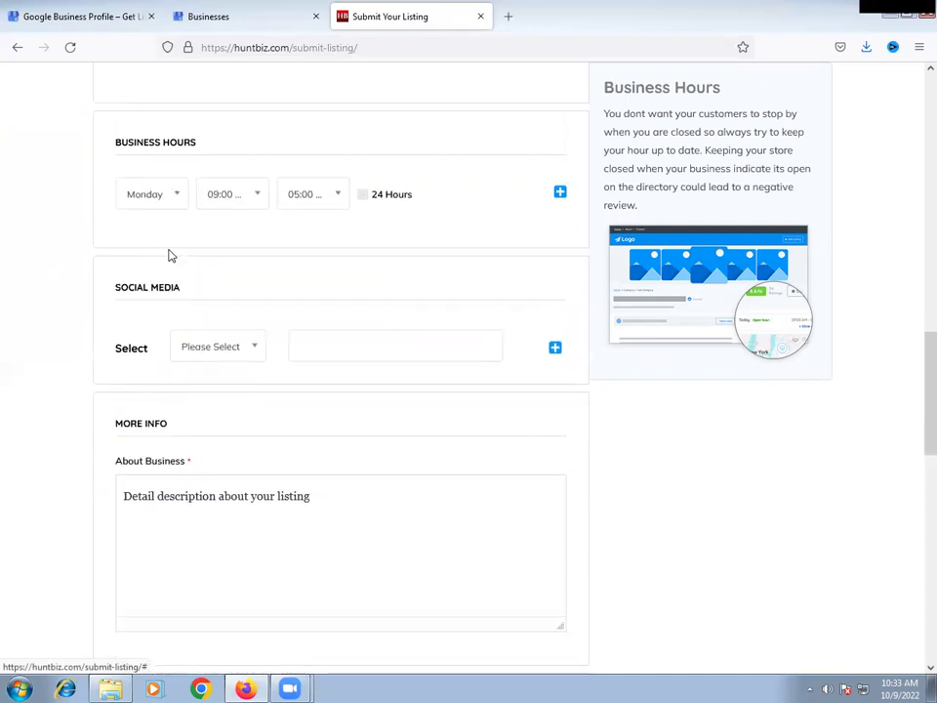
{"action": "left_click", "coordinate": [366, 200]}
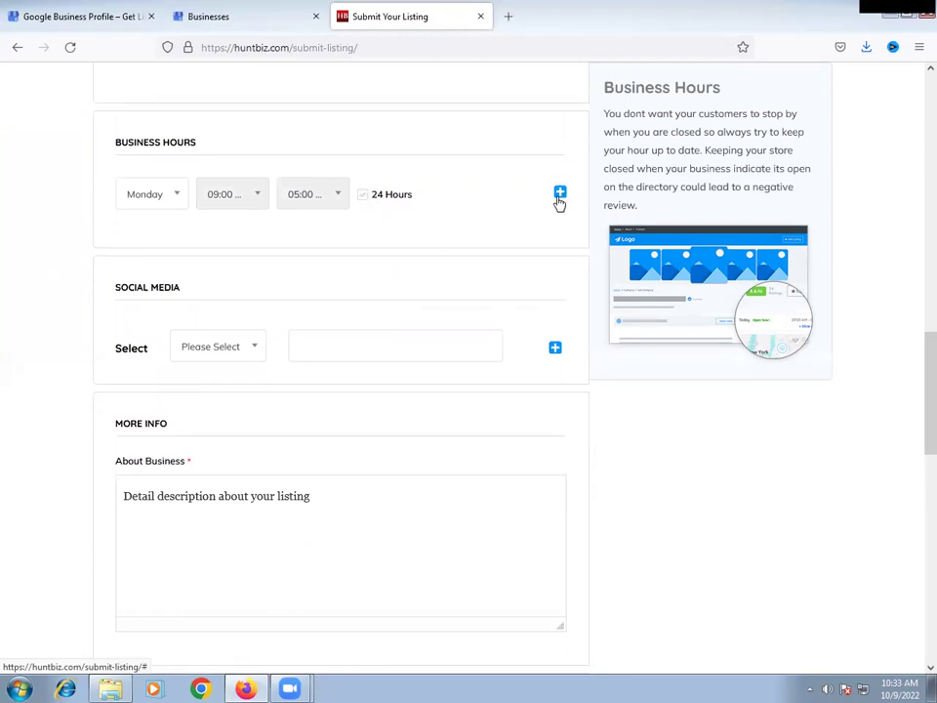
{"action": "left_click", "coordinate": [560, 195]}
{"action": "left_click", "coordinate": [362, 228]}
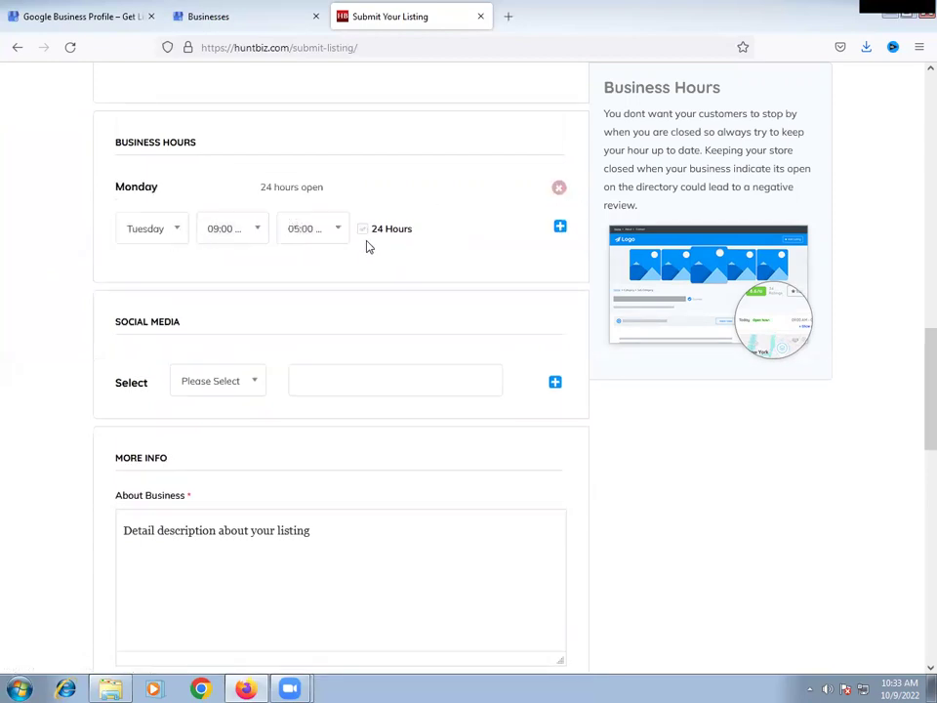
{"action": "left_click", "coordinate": [560, 228]}
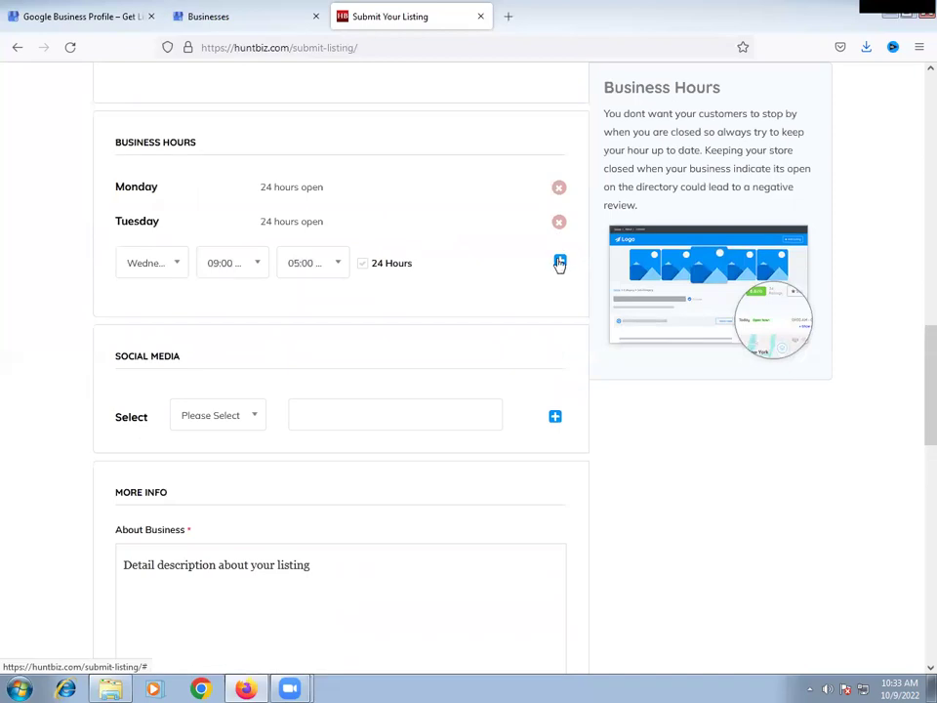
{"action": "left_click", "coordinate": [560, 260]}
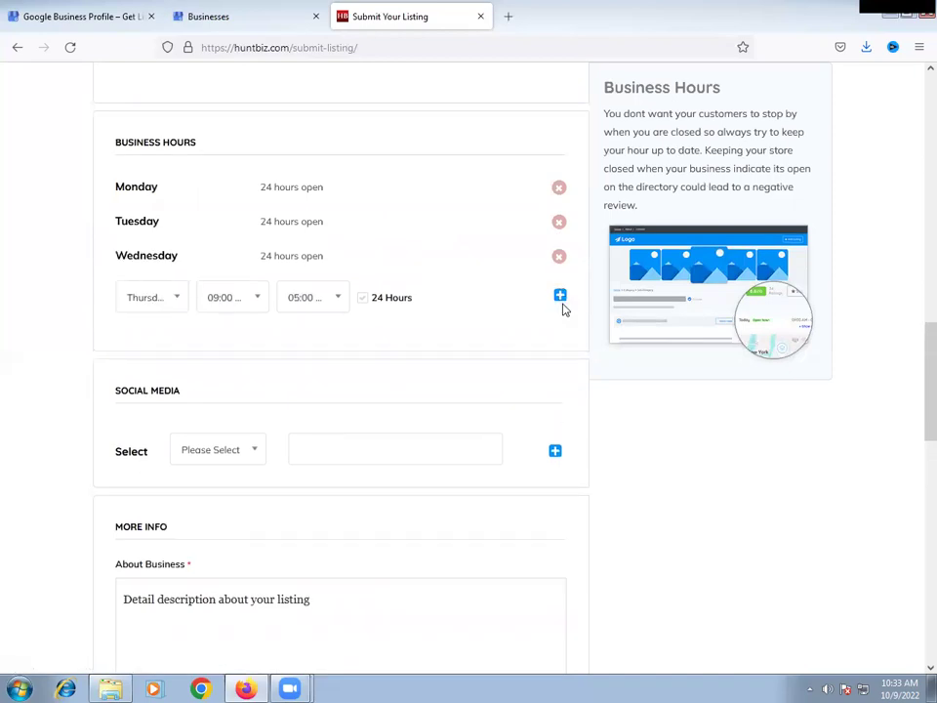
{"action": "left_click", "coordinate": [561, 297]}
{"action": "left_click", "coordinate": [559, 331]}
- Add Saturday as open 24 hours
{"action": "scroll", "coordinate": [24, 323], "scroll_direction": "up", "scroll_amount": 10}
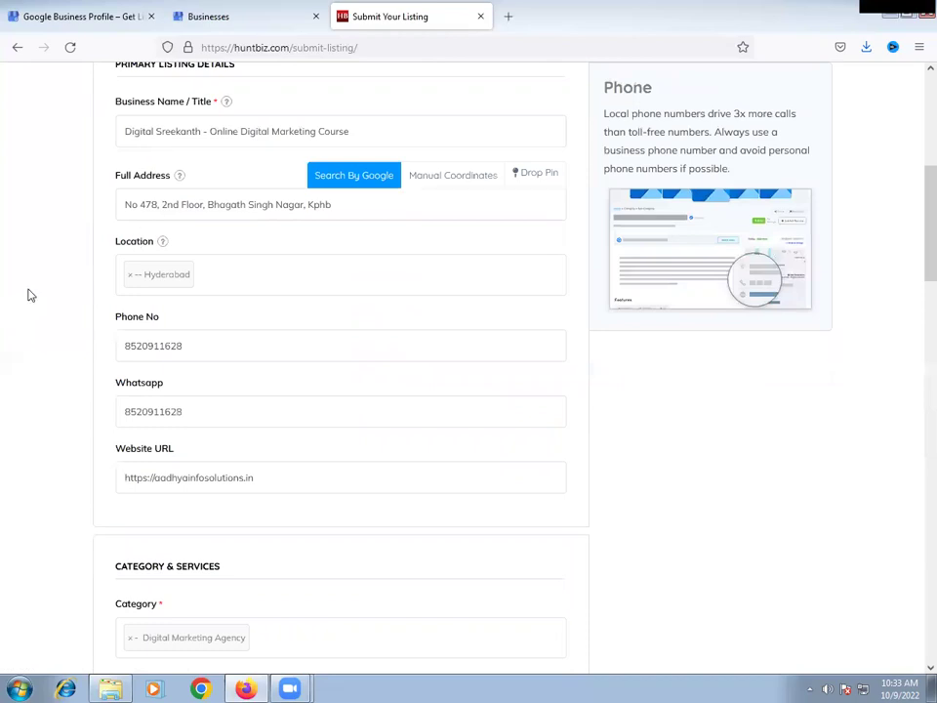
{"action": "scroll", "coordinate": [61, 318], "scroll_direction": "down", "scroll_amount": 6}
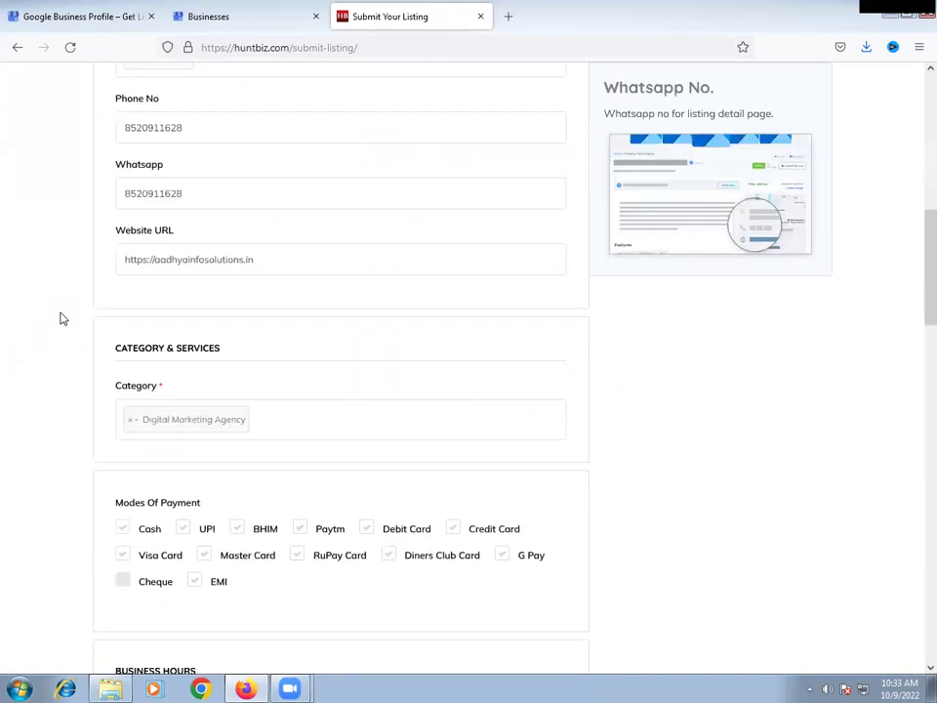
{"action": "scroll", "coordinate": [507, 420], "scroll_direction": "down", "scroll_amount": 1}
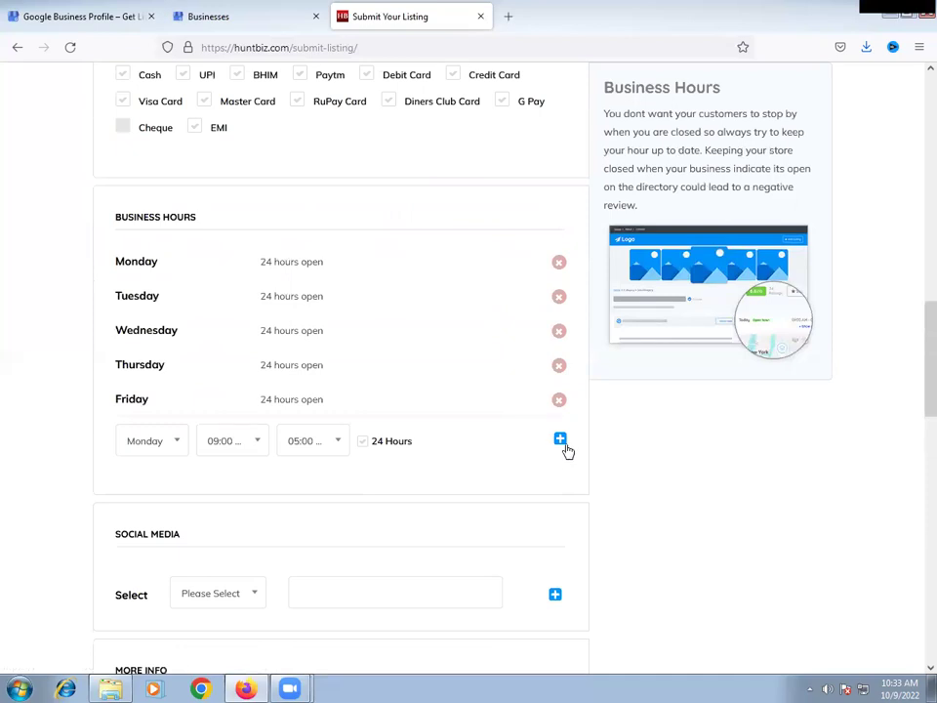
{"action": "left_click", "coordinate": [176, 441]}
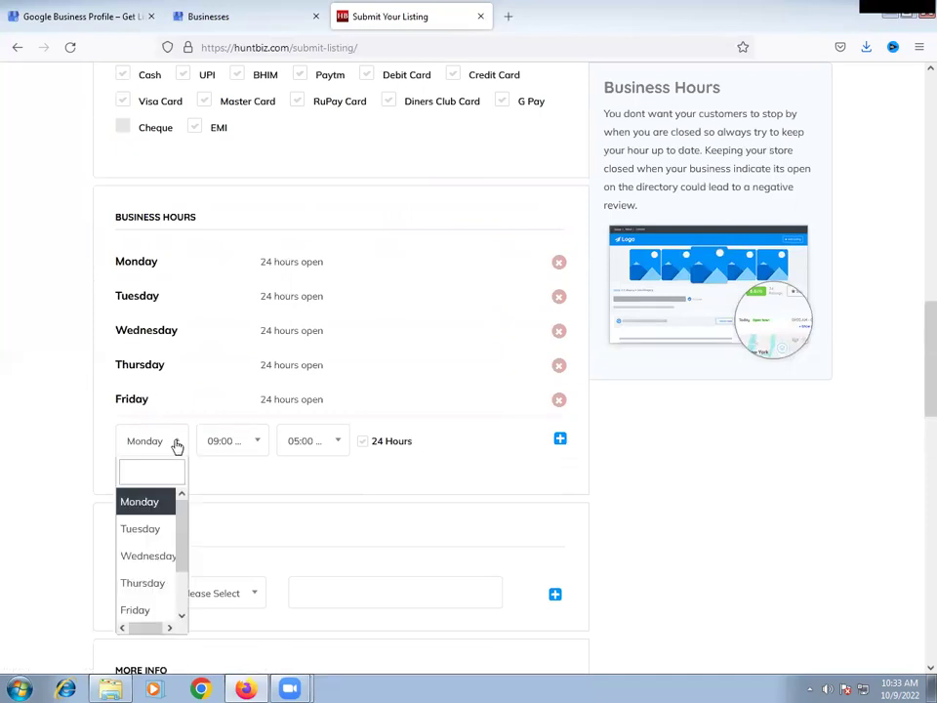
{"action": "scroll", "coordinate": [153, 571], "scroll_direction": "down", "scroll_amount": 1}
{"action": "left_click", "coordinate": [161, 592]}
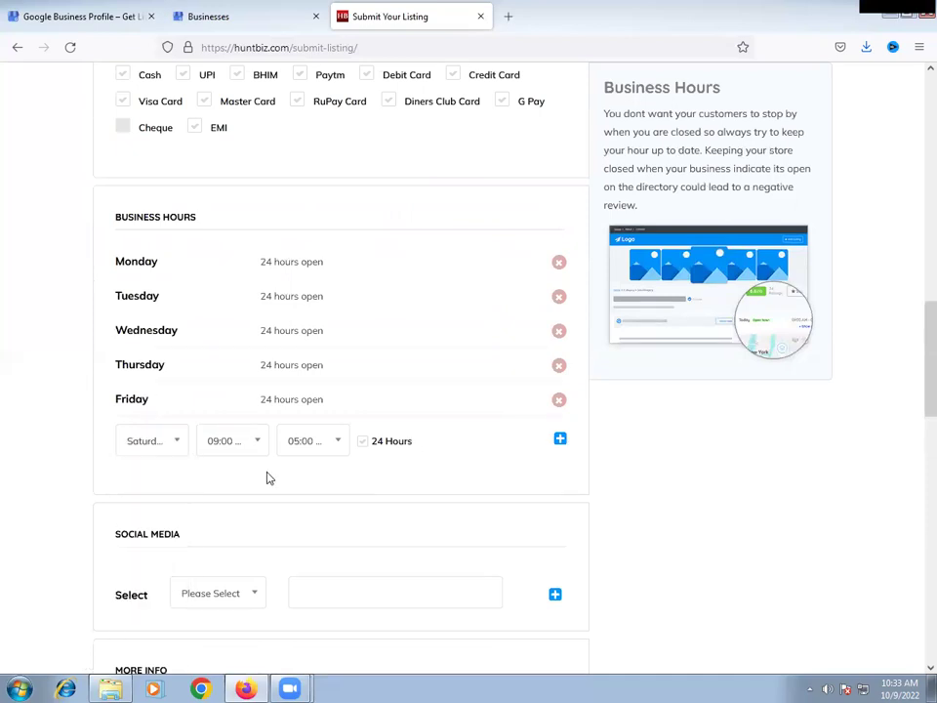
{"action": "left_click", "coordinate": [560, 440]}
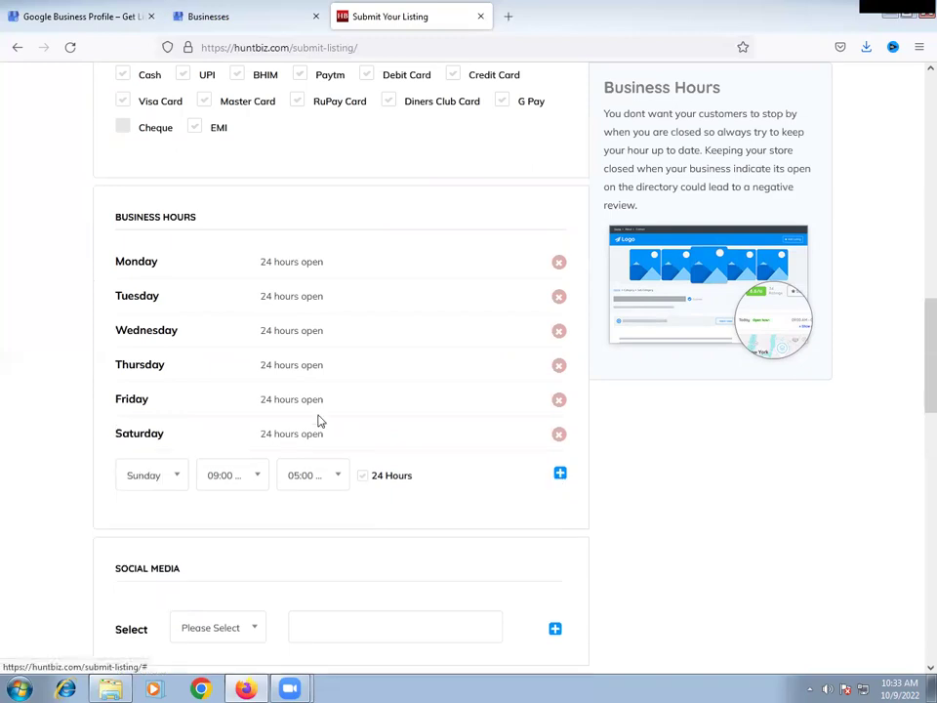
- Choose Facebook as the social media platform
{"action": "scroll", "coordinate": [54, 385], "scroll_direction": "down", "scroll_amount": 3}
{"action": "scroll", "coordinate": [146, 341], "scroll_direction": "down", "scroll_amount": 1}
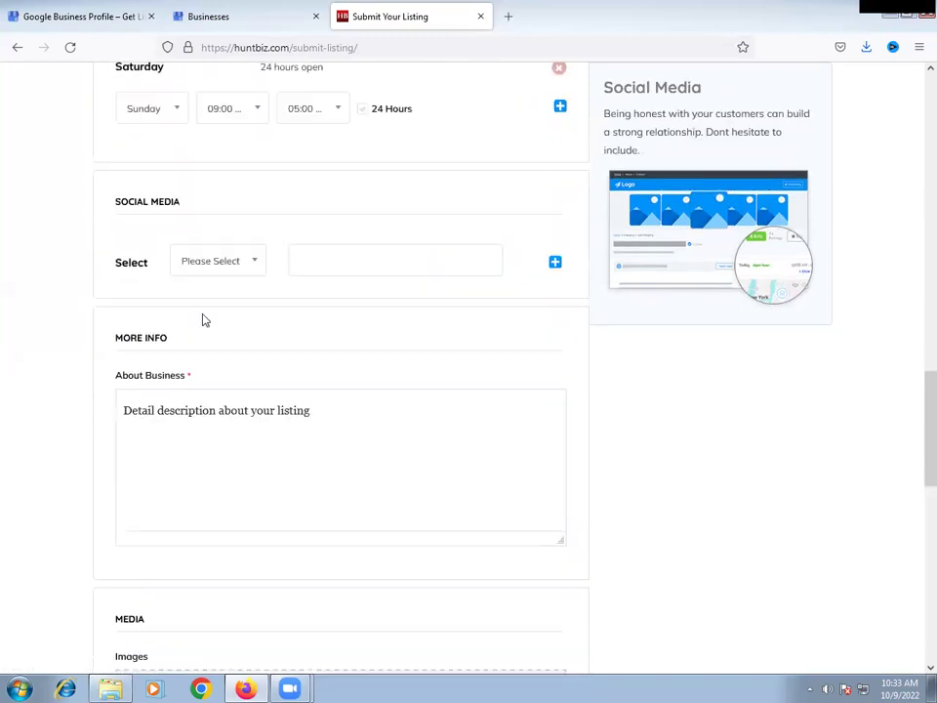
{"action": "left_click", "coordinate": [225, 255]}
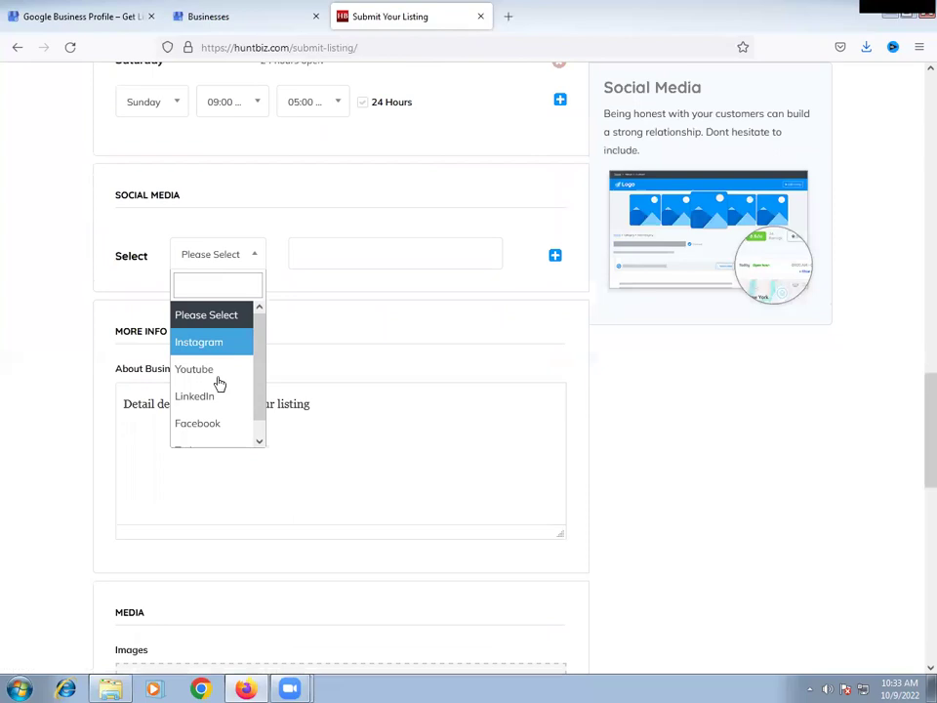
{"action": "left_click", "coordinate": [209, 424]}
{"action": "left_click", "coordinate": [348, 257]}
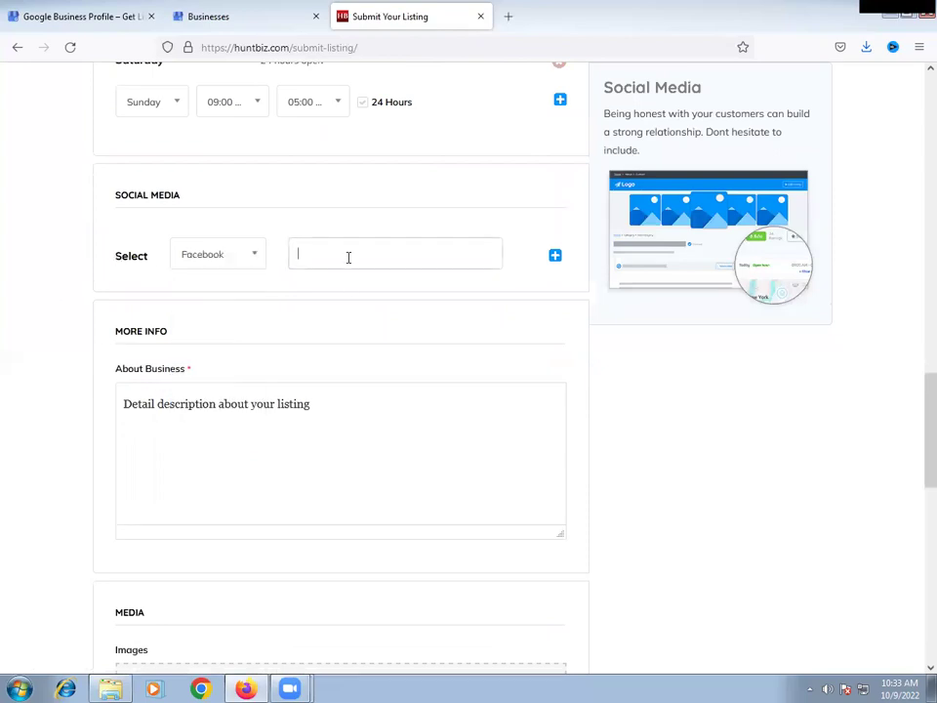
- Search 'facebook digital sreekanth' in a new tab and open the Digital Sreekanth page
{"action": "key", "text": "ctrl+t"}
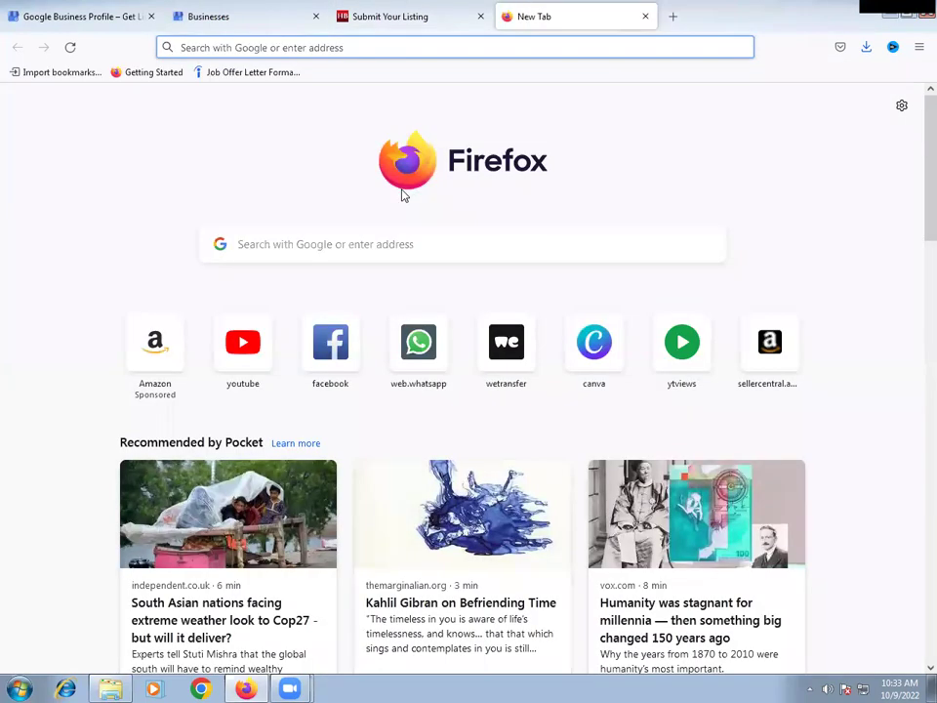
{"action": "type", "text": "facebook"}
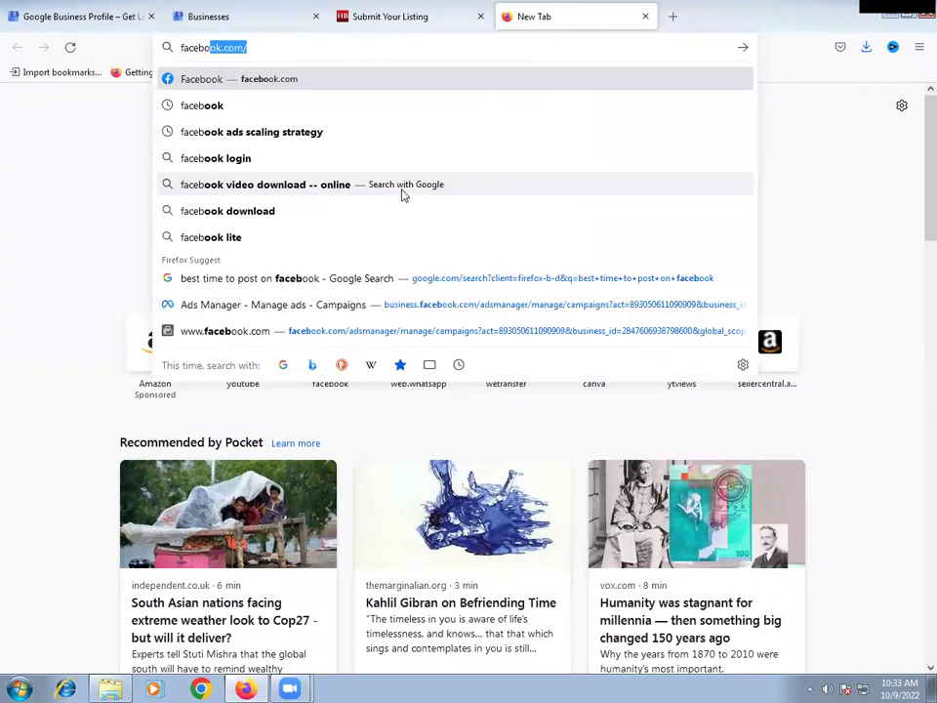
{"action": "type", "text": " digital sr"}
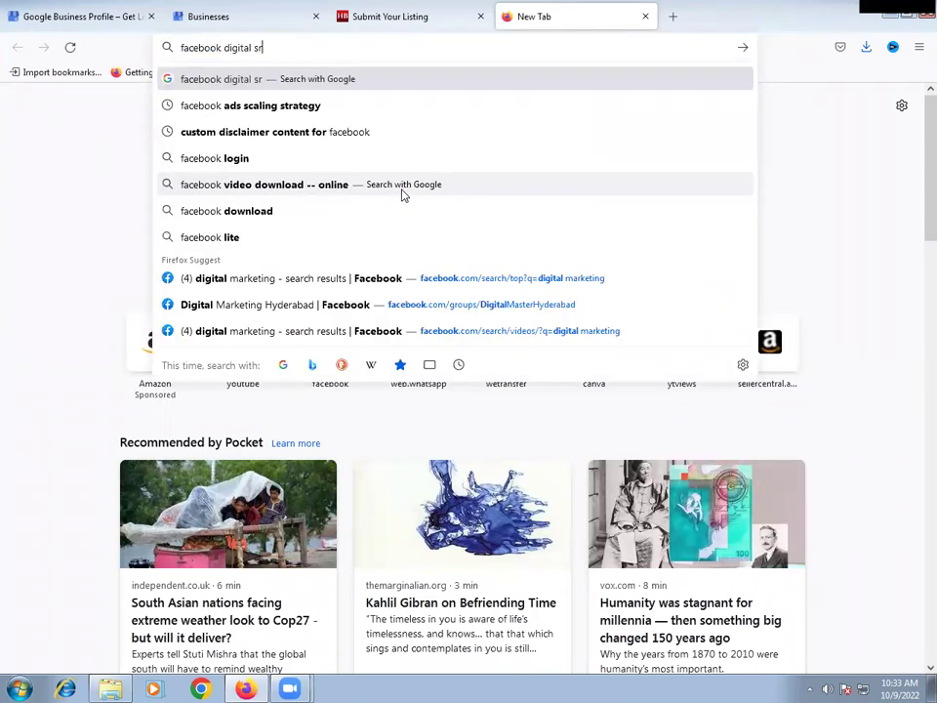
{"action": "type", "text": "eekanth"}
{"action": "key", "text": "Return"}
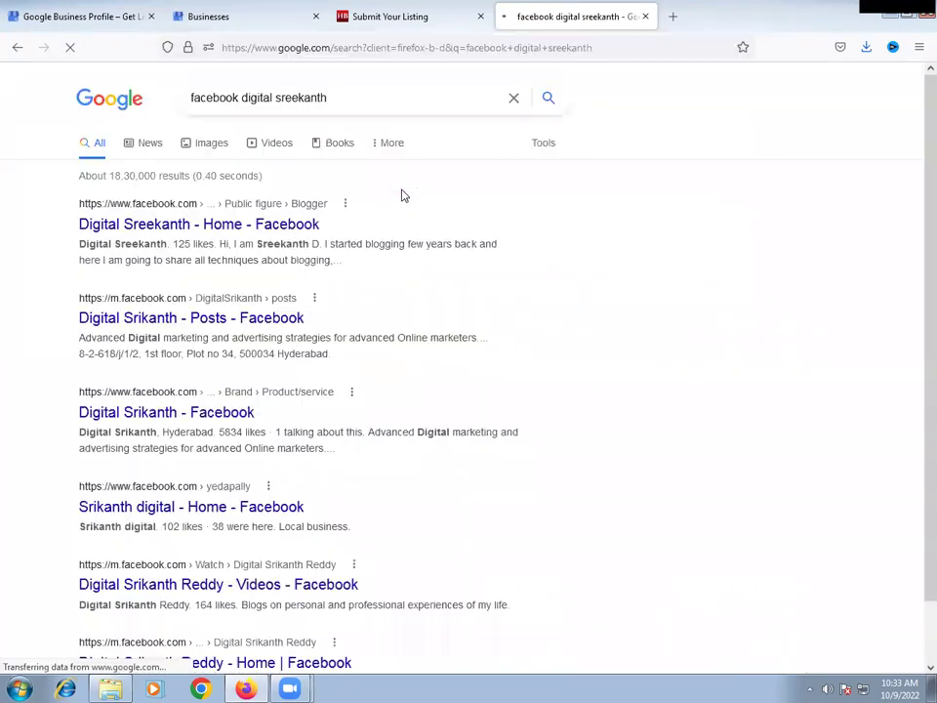
{"action": "left_click", "coordinate": [238, 230]}
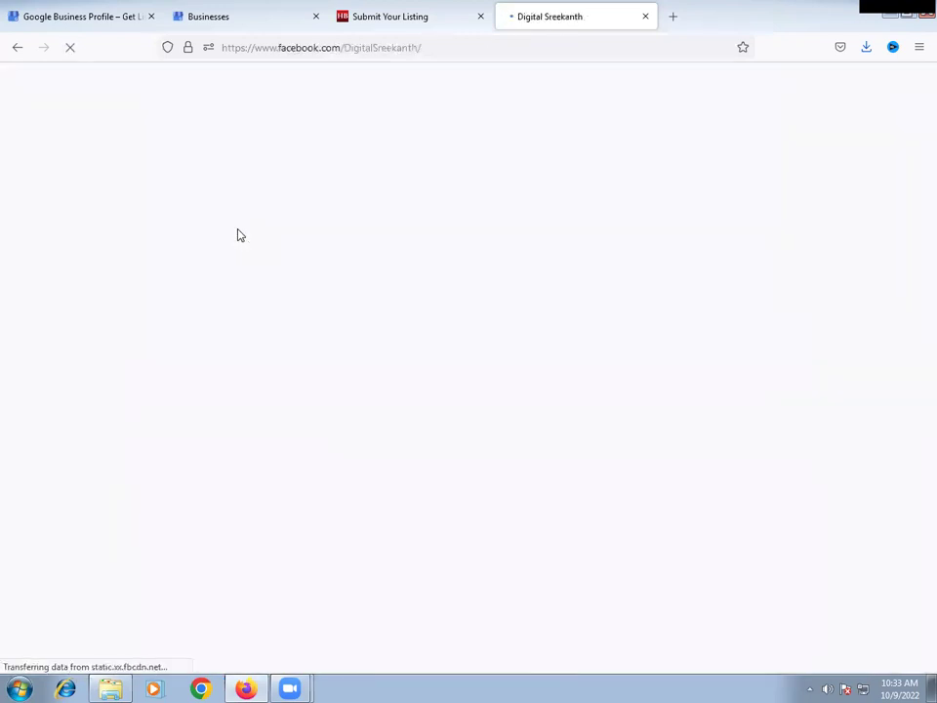
- Copy the Facebook page's web address and return to the listing form
{"action": "left_click", "coordinate": [434, 46]}
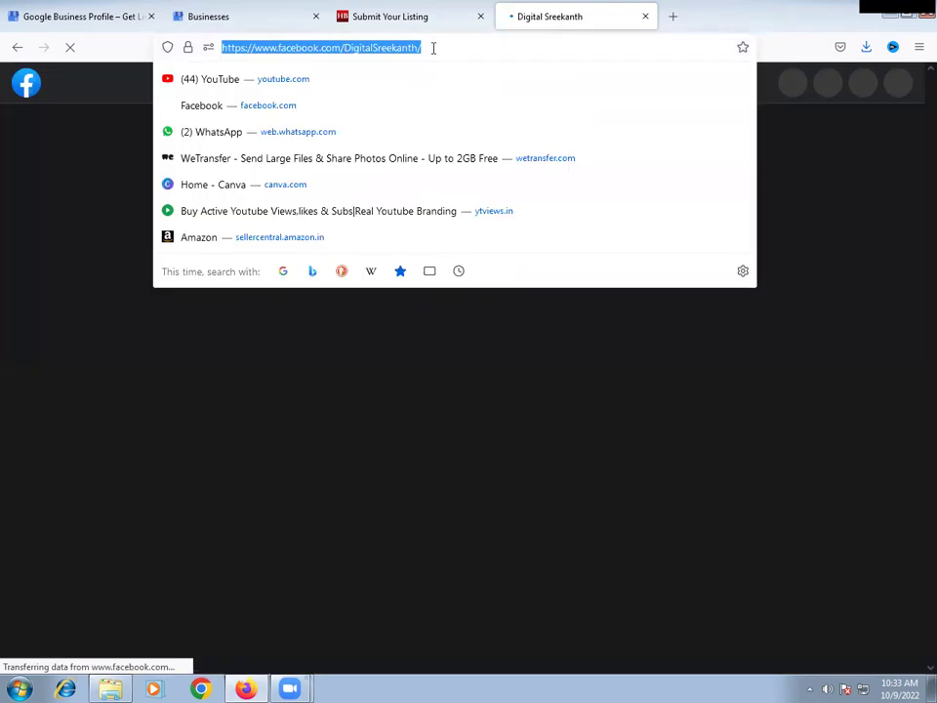
{"action": "right_click", "coordinate": [371, 48]}
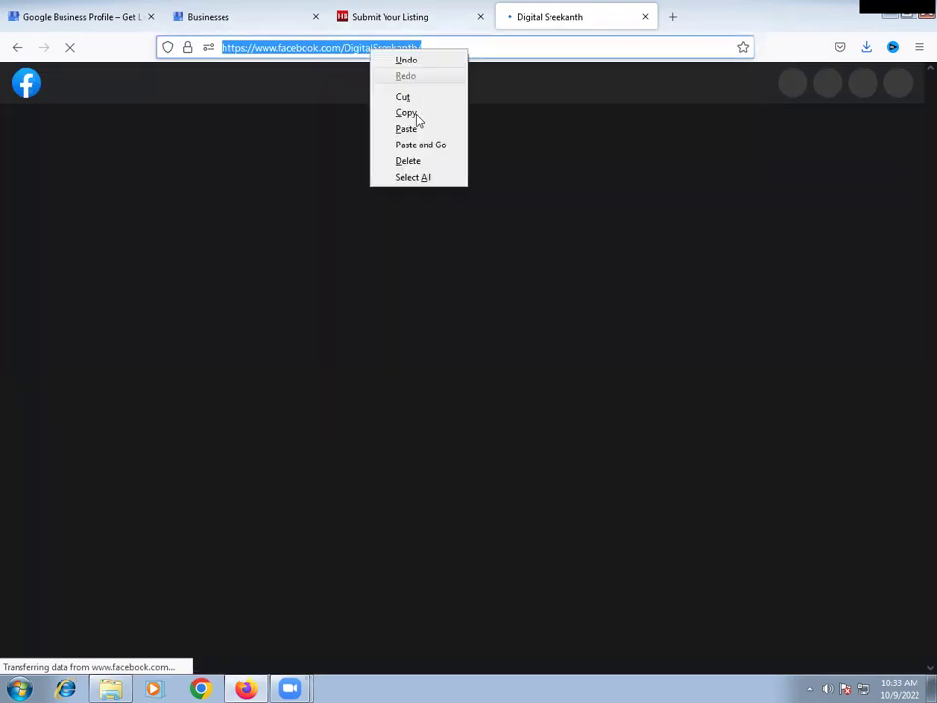
{"action": "left_click", "coordinate": [406, 114]}
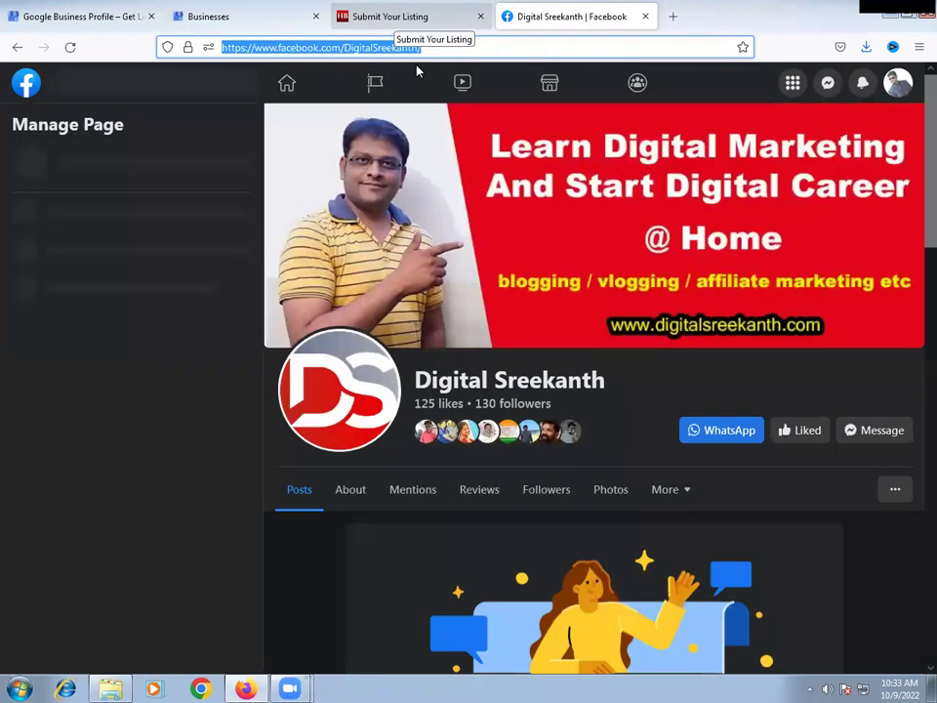
{"action": "left_click", "coordinate": [396, 17]}
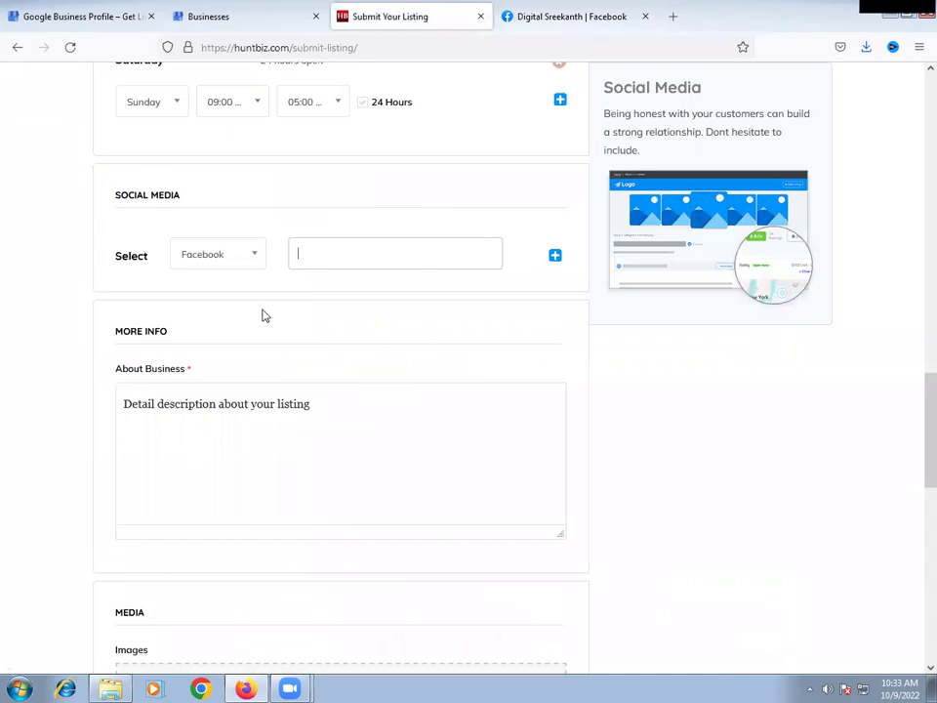
- Paste and add the Facebook page URL, then set the next social row to Youtube
{"action": "key", "text": "ctrl+v"}
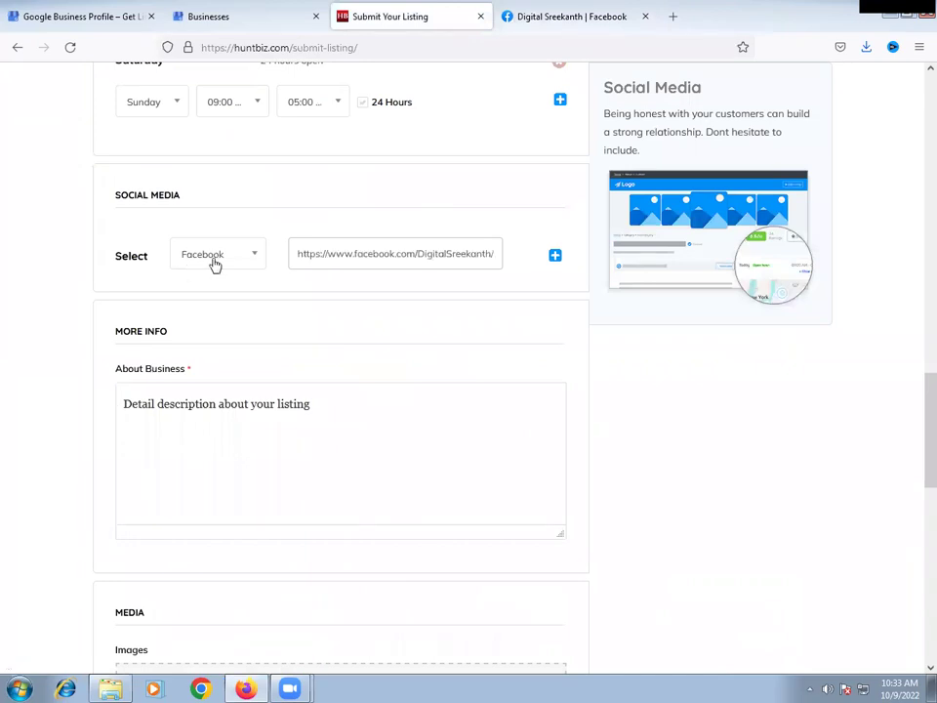
{"action": "left_click", "coordinate": [244, 261]}
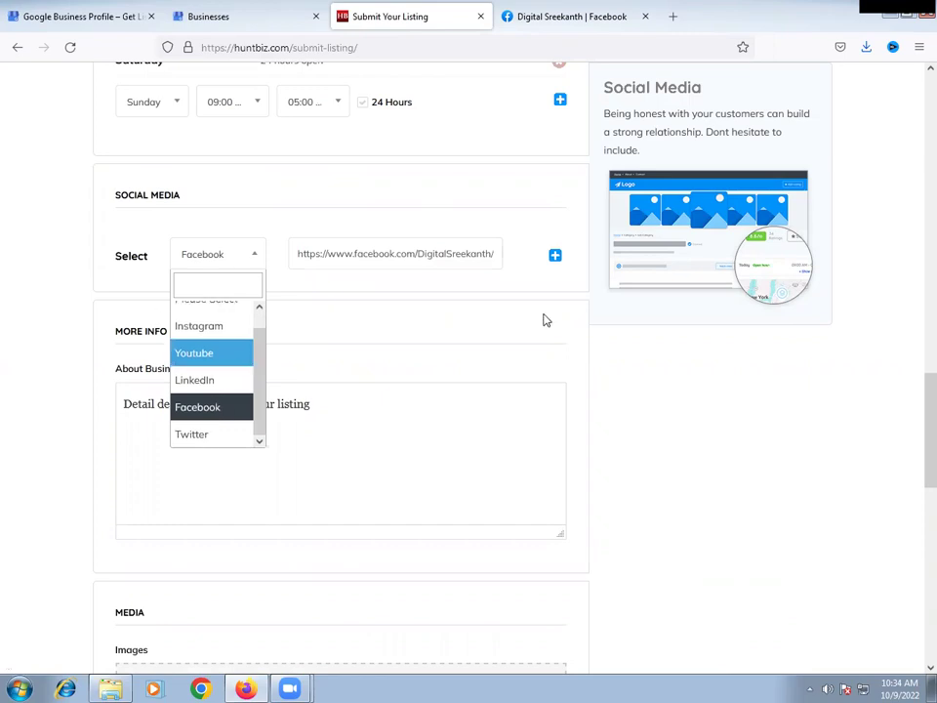
{"action": "left_click", "coordinate": [560, 276]}
{"action": "left_click", "coordinate": [555, 256]}
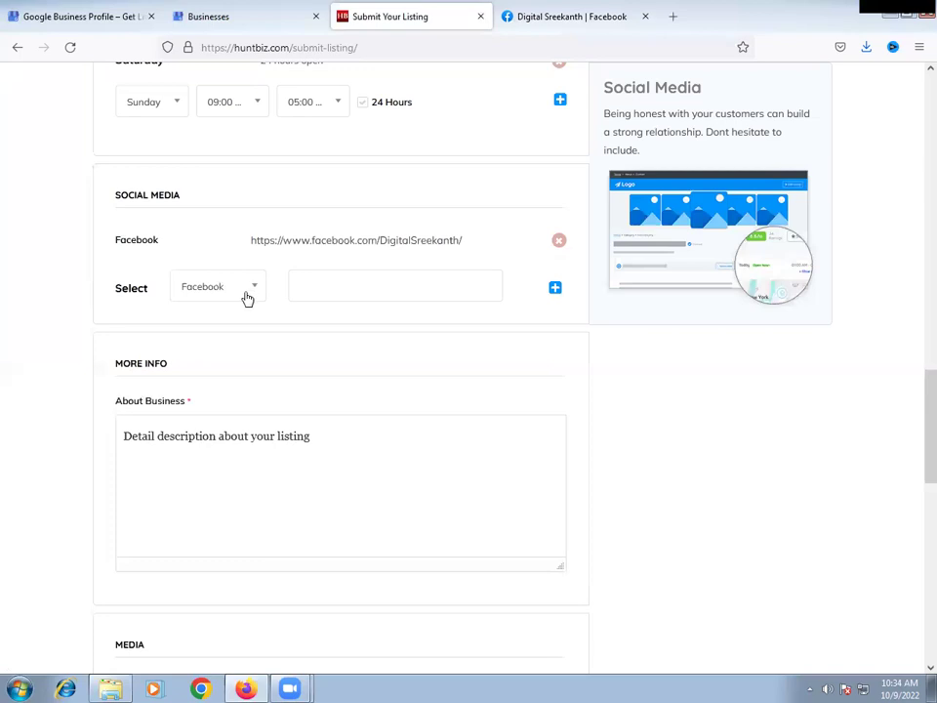
{"action": "left_click", "coordinate": [240, 295]}
{"action": "left_click", "coordinate": [207, 408]}
- Replace the Facebook tab's address with youtube to load YouTube
{"action": "left_click", "coordinate": [551, 27]}
{"action": "left_click", "coordinate": [456, 48]}
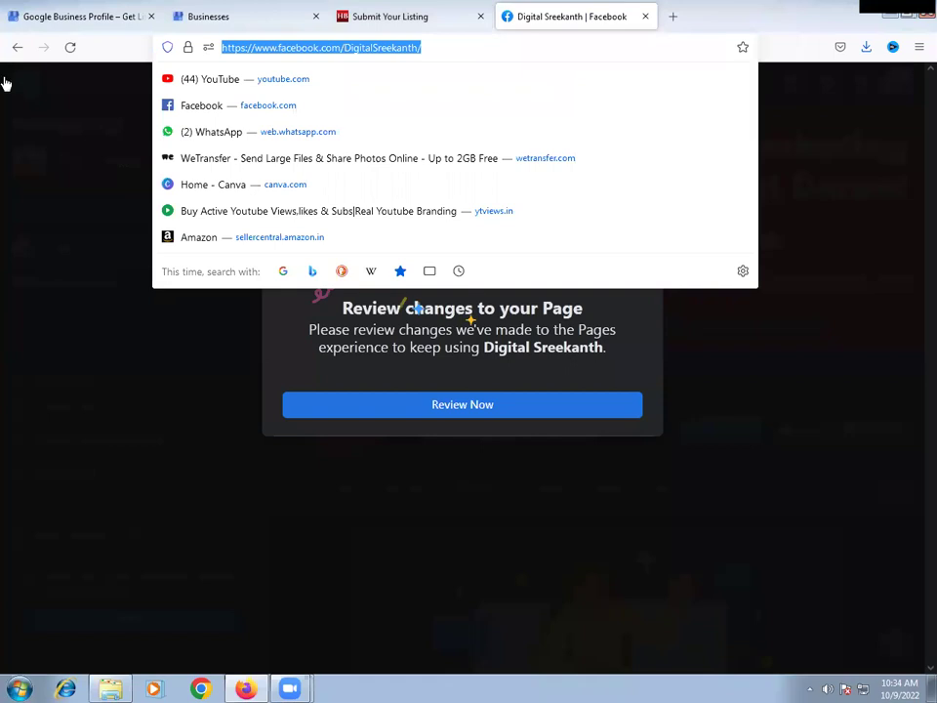
{"action": "type", "text": "youtube.com"}
{"action": "key", "text": "Return"}
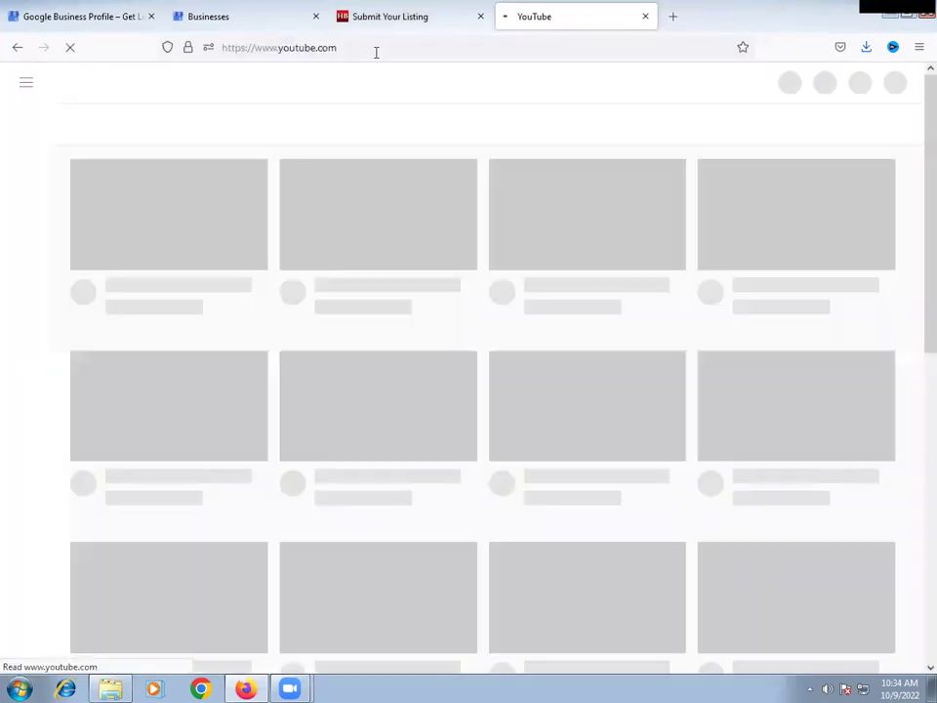
- Open the Digital Sreekanth channel via /c/dig, copy its address, and return to the form
{"action": "left_click", "coordinate": [376, 52]}
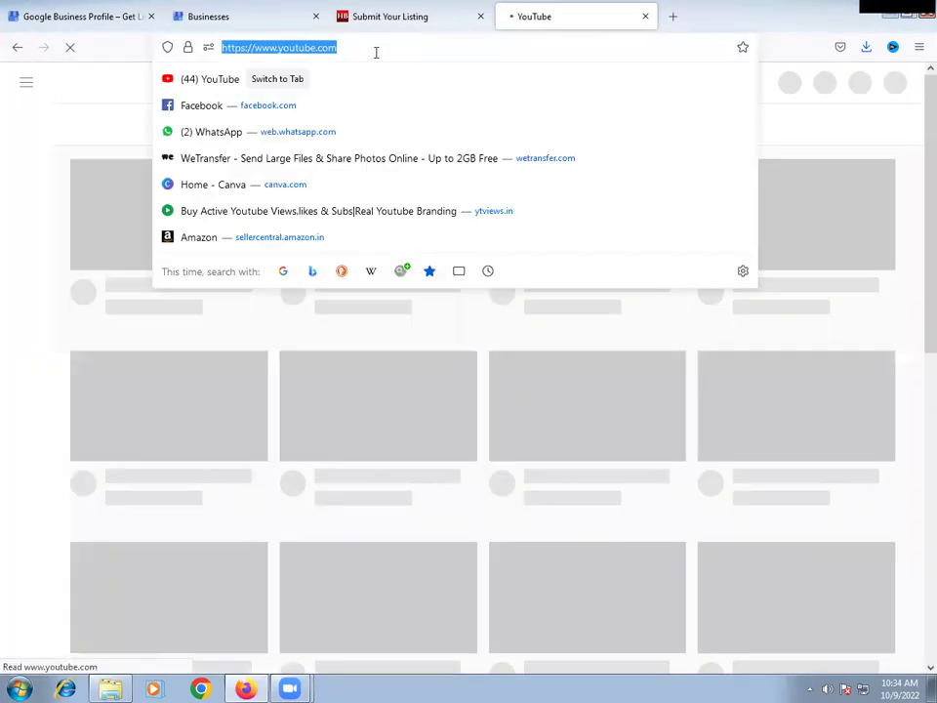
{"action": "left_click", "coordinate": [376, 53]}
{"action": "type", "text": "/c"}
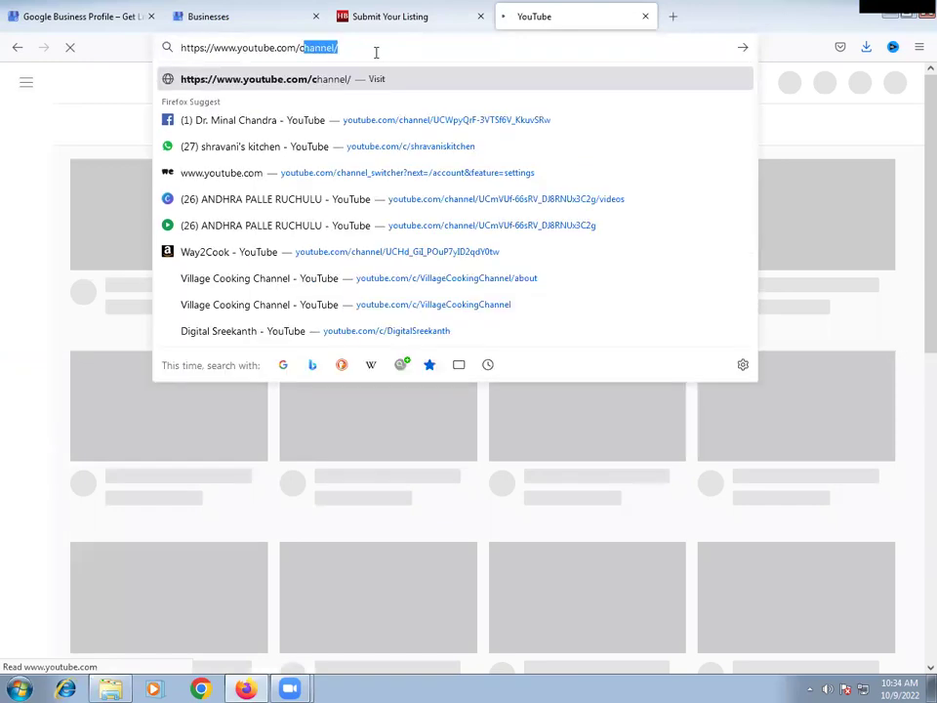
{"action": "type", "text": "/dig"}
{"action": "key", "text": "Return"}
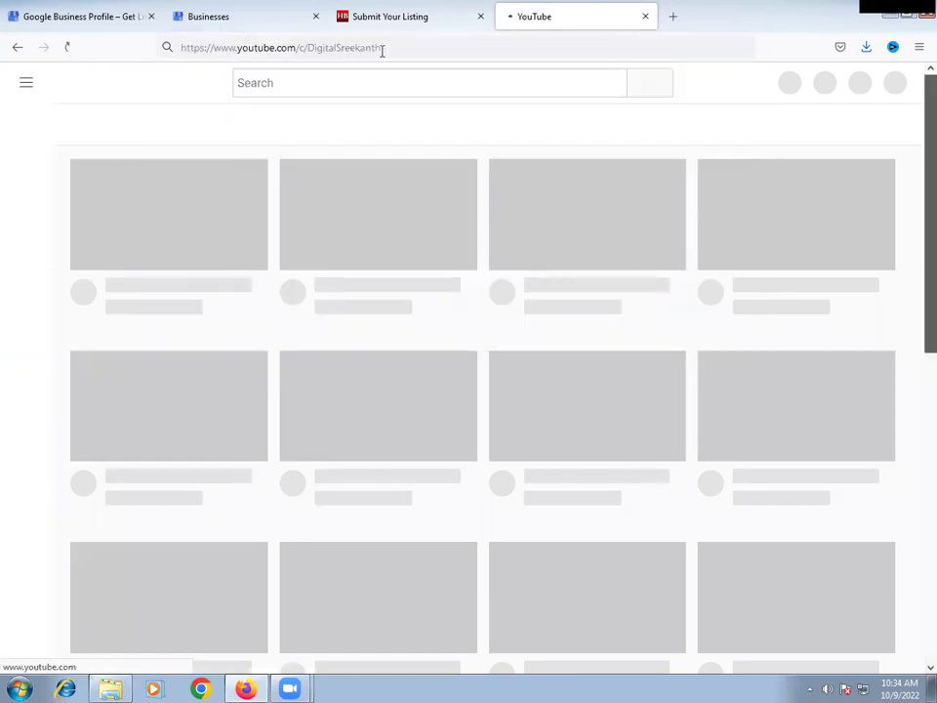
{"action": "left_click", "coordinate": [478, 49]}
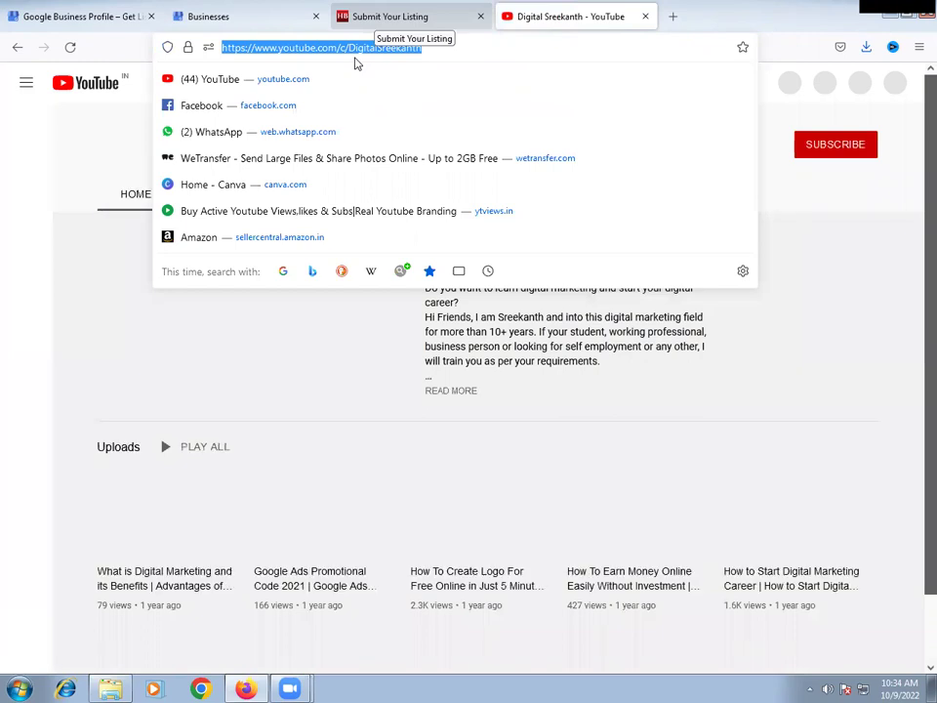
{"action": "left_click", "coordinate": [388, 16]}
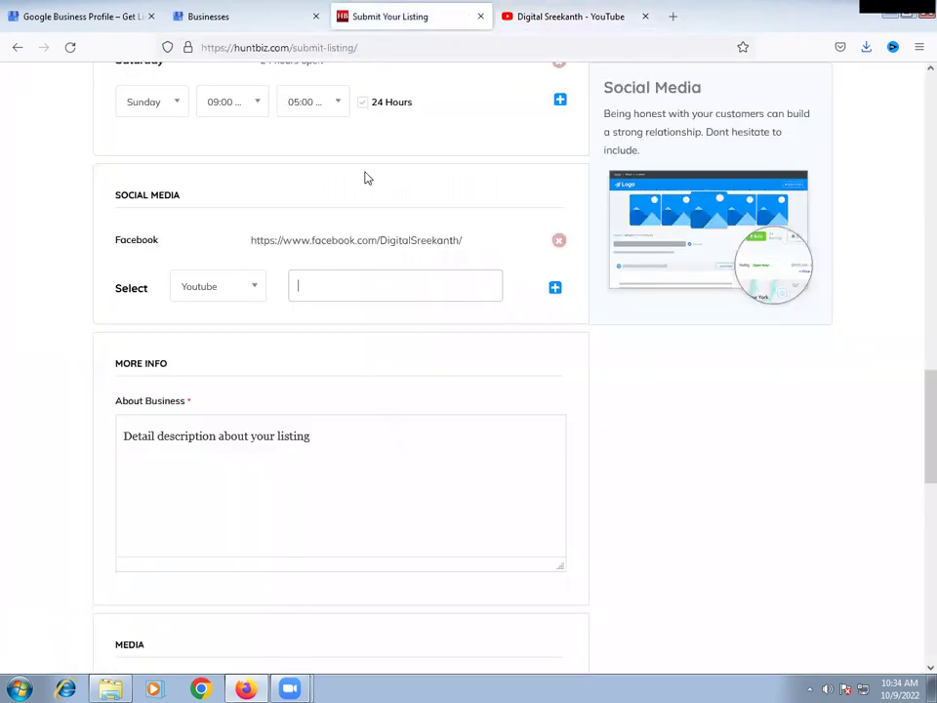
- Add the pasted YouTube channel link to the listing's social media links
{"action": "key", "text": "ctrl+v"}
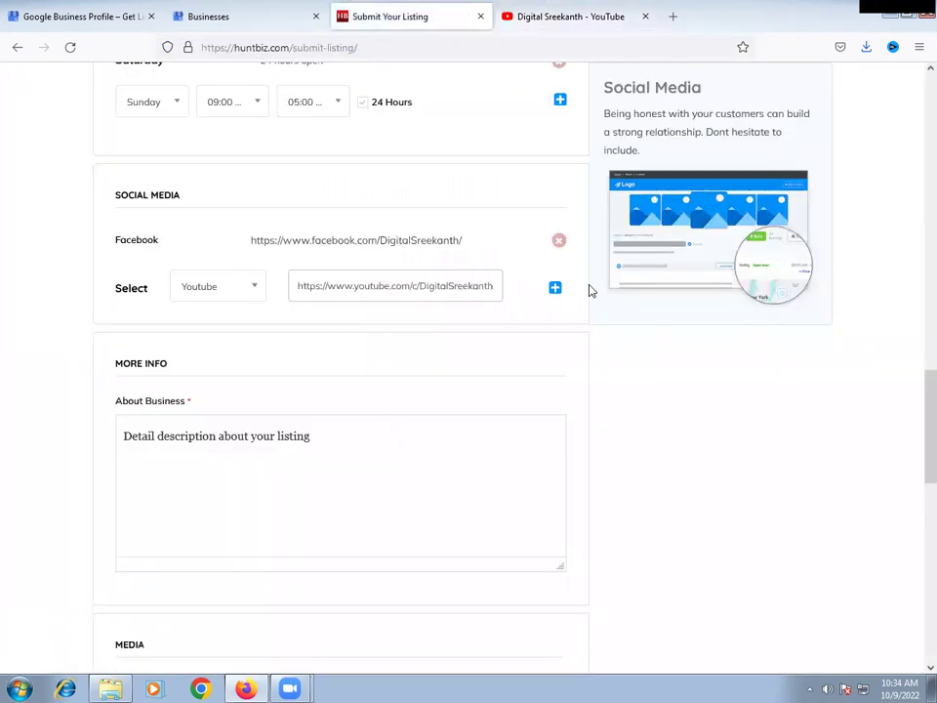
{"action": "left_click", "coordinate": [555, 289]}
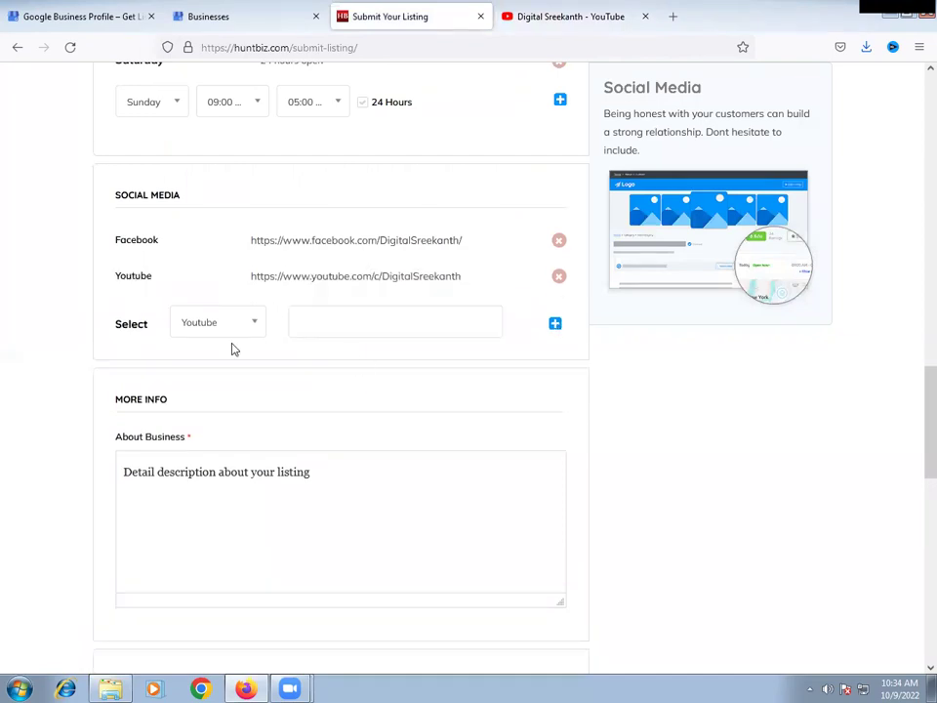
{"action": "scroll", "coordinate": [265, 370], "scroll_direction": "down", "scroll_amount": 3}
- Replace the About Business placeholder with 'At Digital Sreekanth we are providing online digital marketing course.'
{"action": "left_click", "coordinate": [328, 255]}
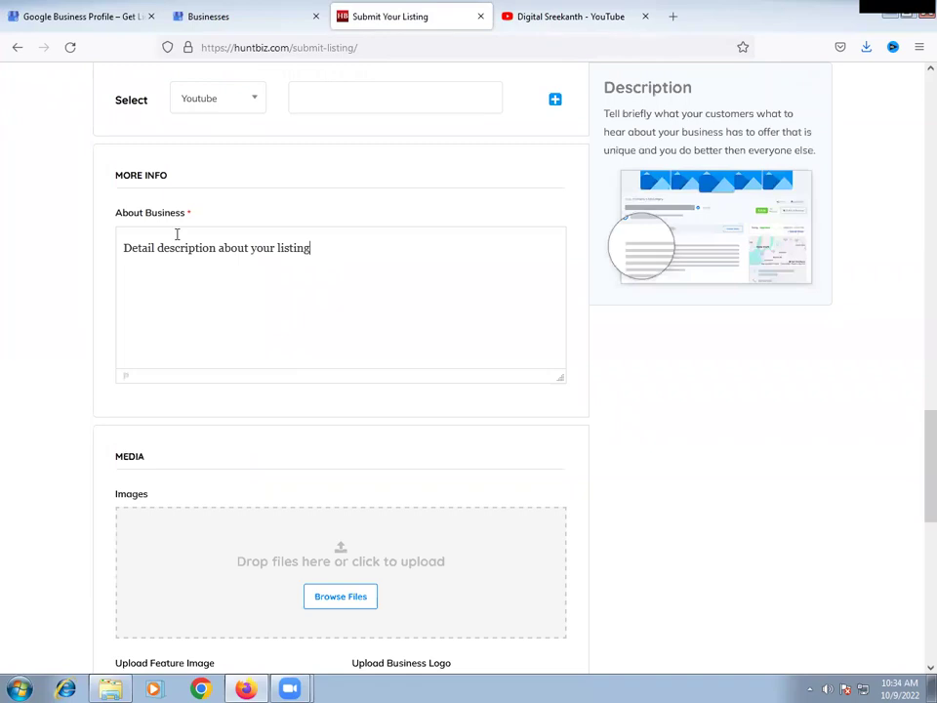
{"action": "key", "text": "ctrl+a"}
{"action": "key", "text": "BackSpace"}
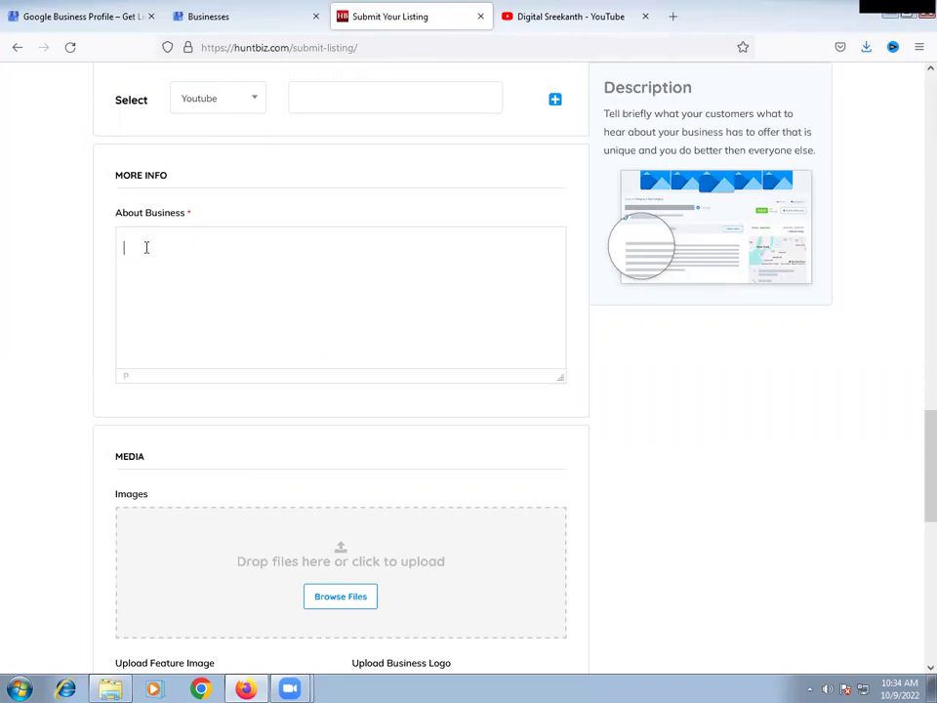
{"action": "type", "text": "Digi"}
{"action": "key", "text": "BackSpace"}
{"action": "key", "text": "BackSpace"}
{"action": "key", "text": "BackSpace"}
{"action": "key", "text": "BackSpace"}
{"action": "type", "text": "At Digital Sreekanth we"}
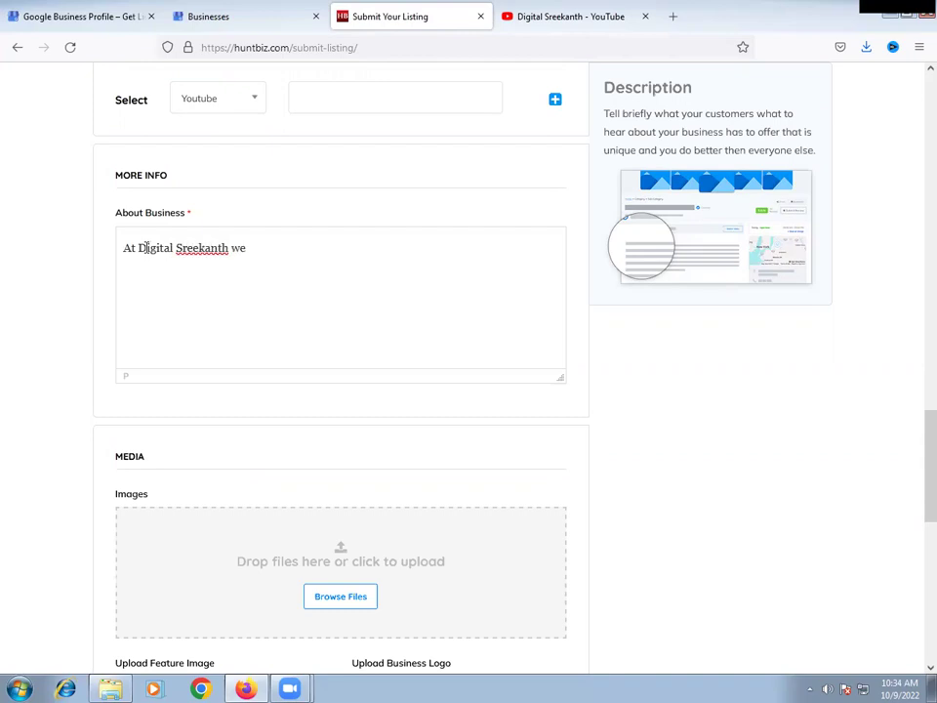
{"action": "type", "text": " are providing online digital marketing course"}
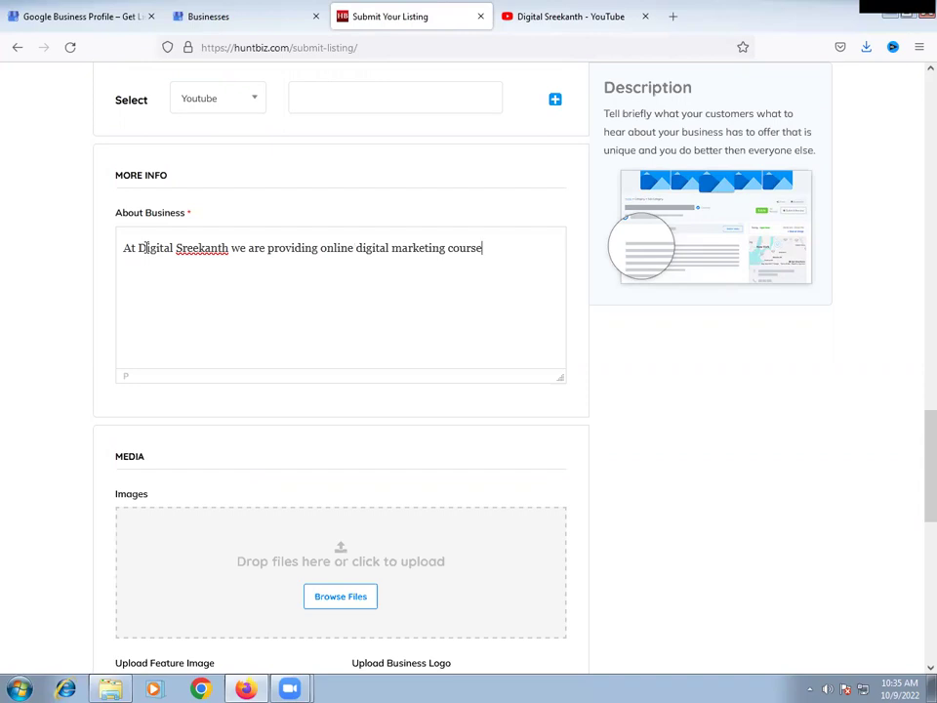
{"action": "type", "text": ". 100%"}
{"action": "type", "text": " Lic"}
{"action": "key", "text": "BackSpace"}
{"action": "type", "text": "ve"}
- Continue the description: live Zoom training, lifetime mentor support, ending 'from basic to advanced level'
{"action": "key", "text": "BackSpace"}
{"action": "key", "text": "BackSpace"}
{"action": "key", "text": "BackSpace"}
{"action": "key", "text": "BackSpace"}
{"action": "key", "text": "BackSpace"}
{"action": "type", "text": "live training wi"}
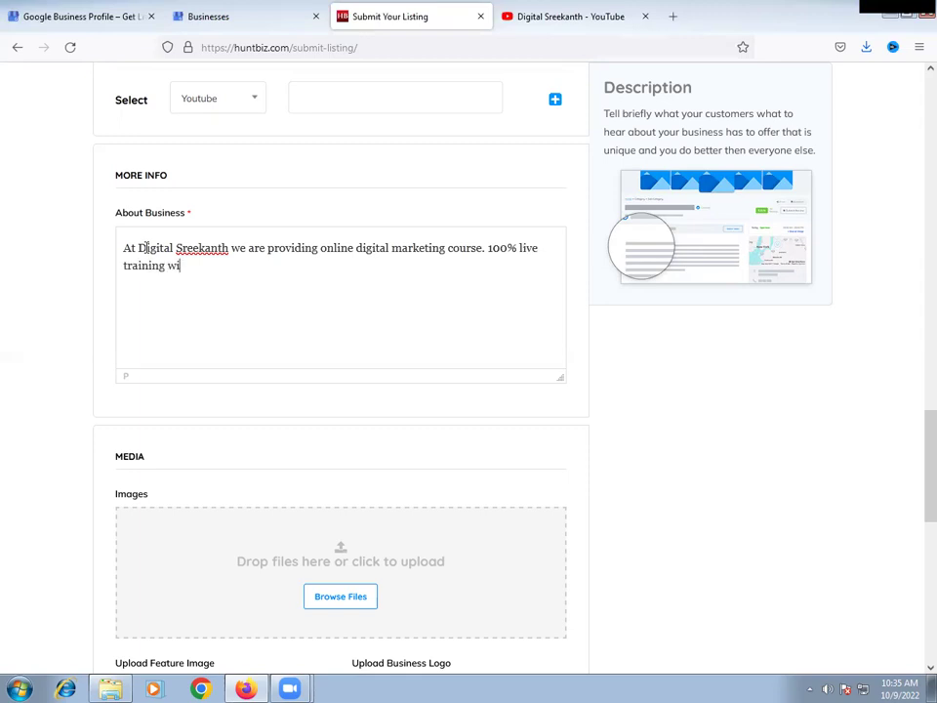
{"action": "type", "text": "th Zoom meeting."}
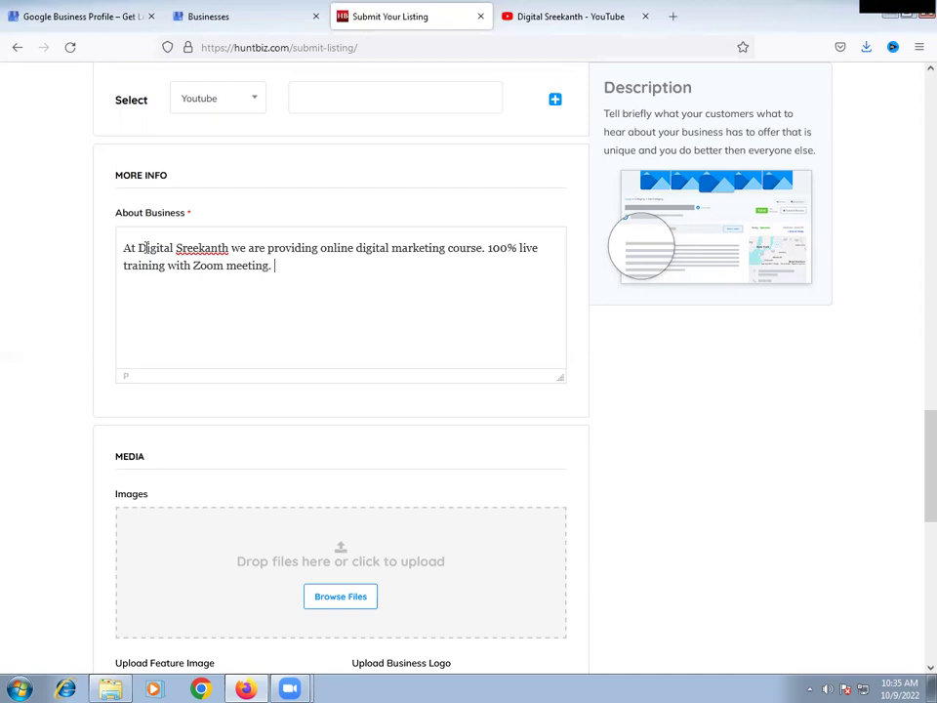
{"action": "type", "text": " Life time mentor suppo"}
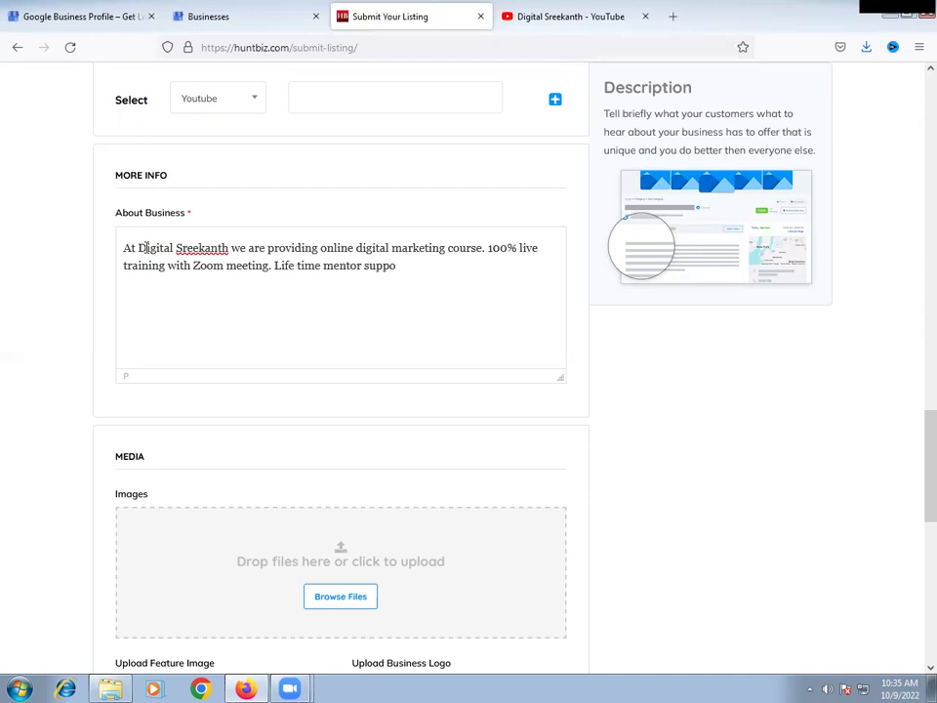
{"action": "type", "text": "rt available. Also if you want"}
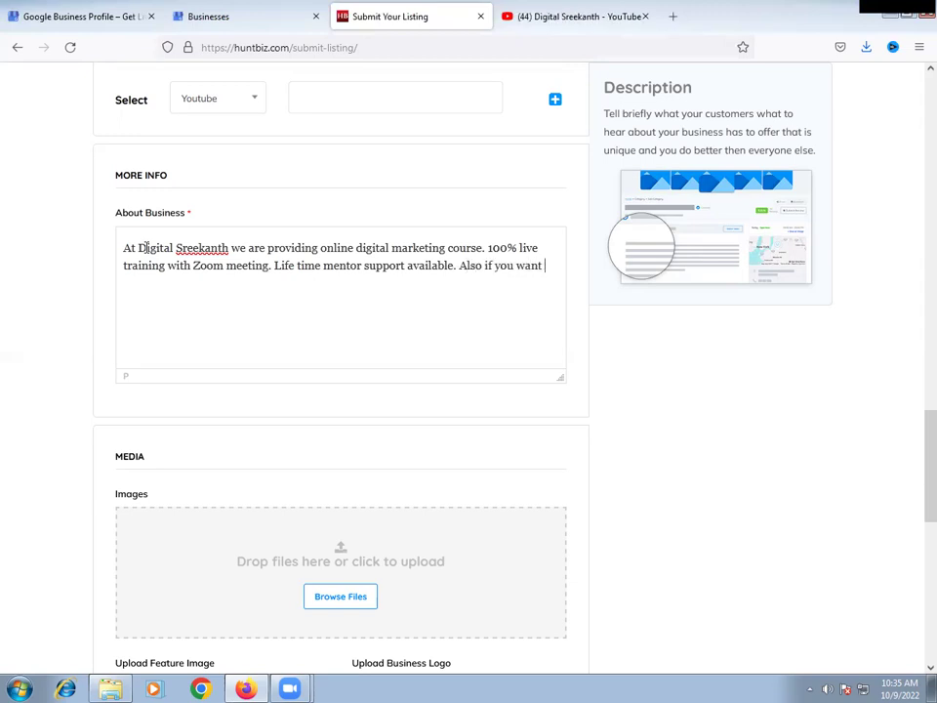
{"action": "type", "text": " to learn online earning"}
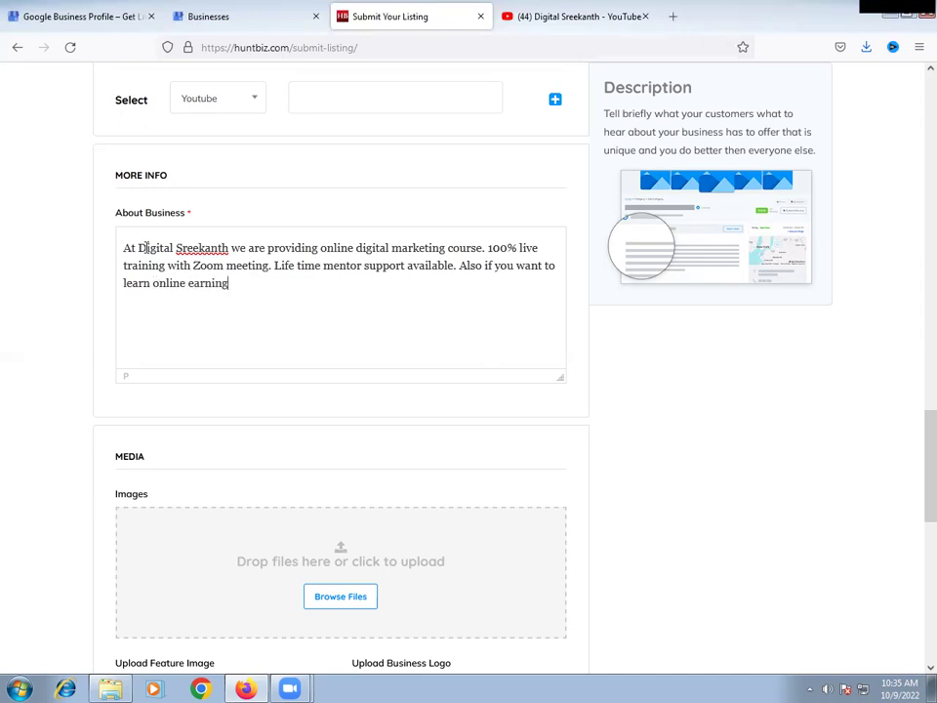
{"action": "type", "text": "s like google adsen"}
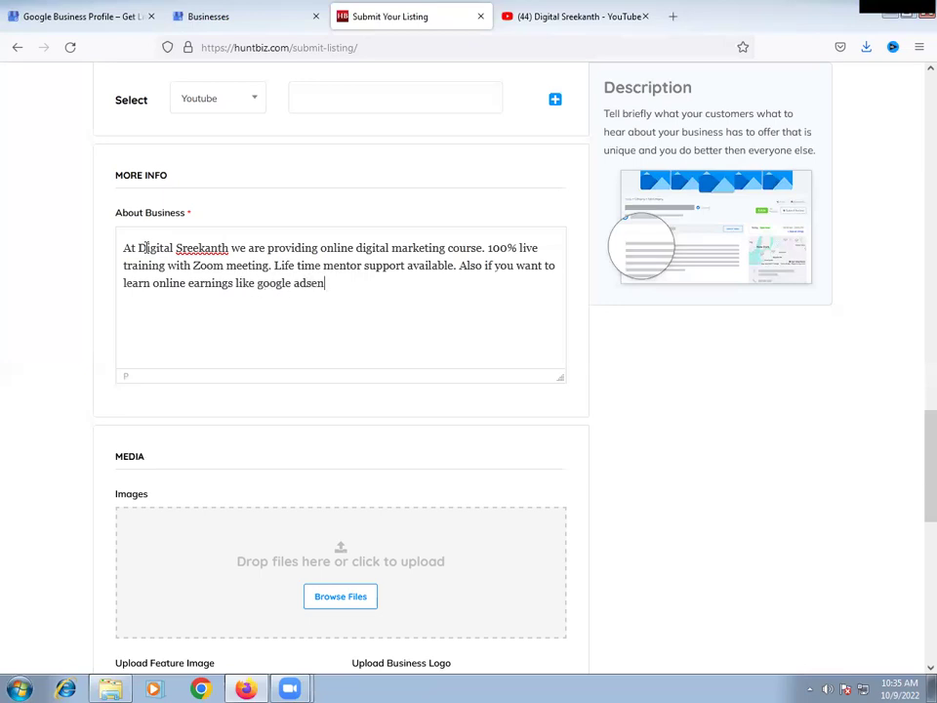
{"action": "type", "text": "se, affiliate marketing"}
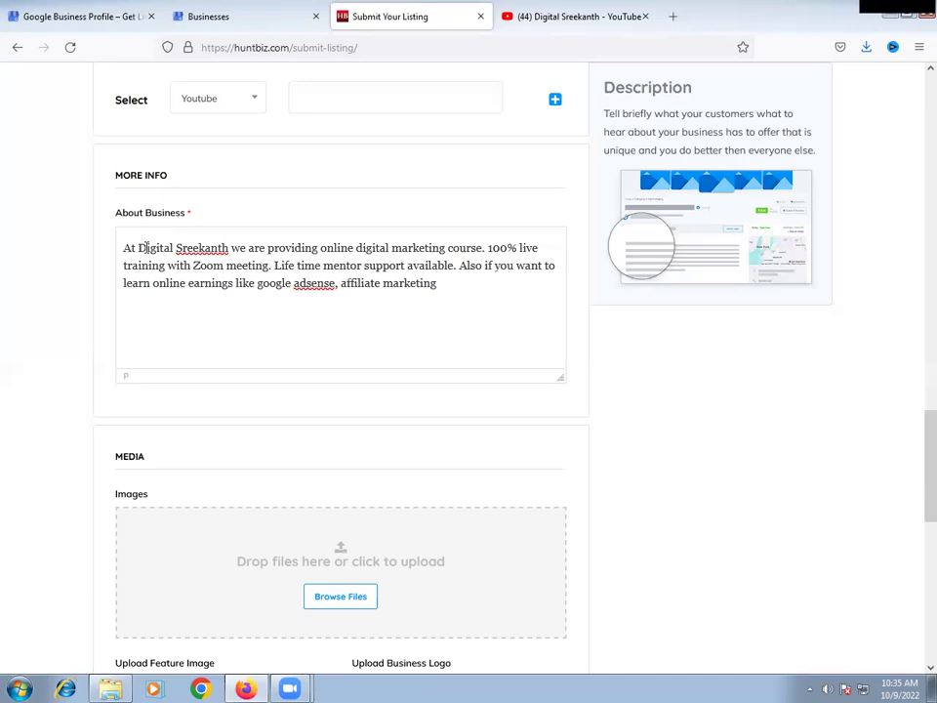
{"action": "type", "text": " et"}
{"action": "key", "text": "BackSpace"}
{"action": "key", "text": "BackSpace"}
{"action": "key", "text": "BackSpace"}
{"action": "type", "text": ", blogging, vlogging "}
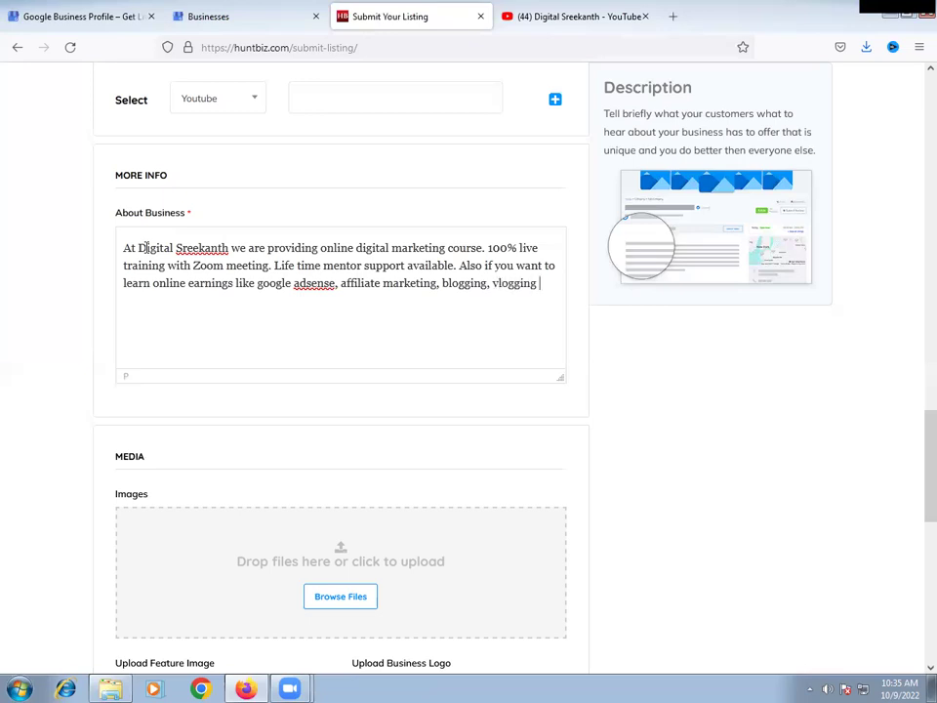
{"action": "type", "text": "etc then you can le"}
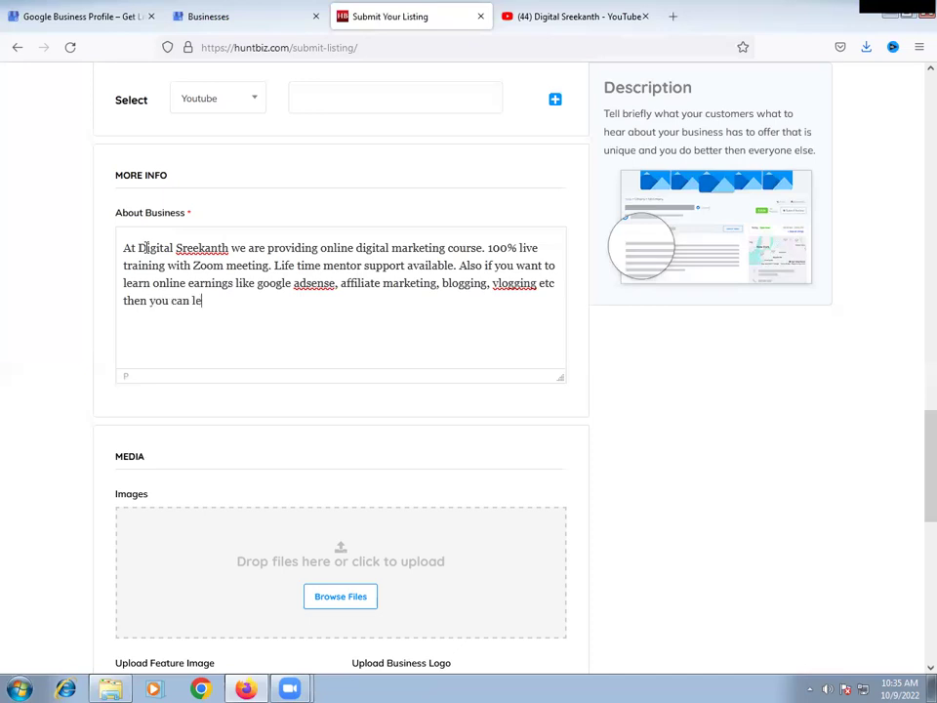
{"action": "type", "text": "arn every thing t"}
{"action": "key", "text": "BackSpace"}
{"action": "type", "text": "here"}
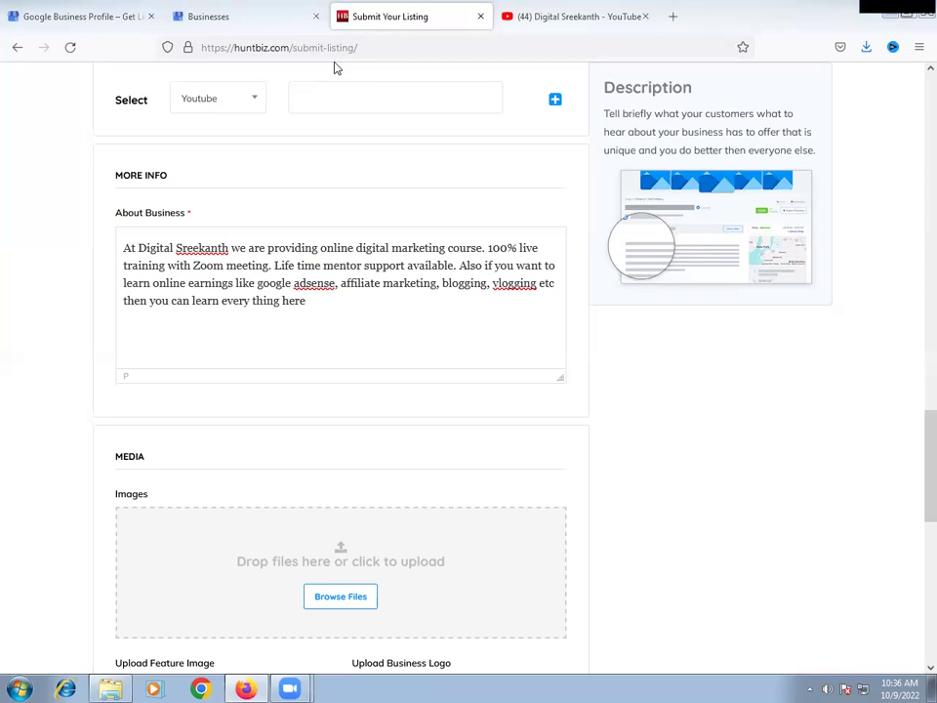
{"action": "left_click", "coordinate": [369, 314]}
{"action": "type", "text": "from"}
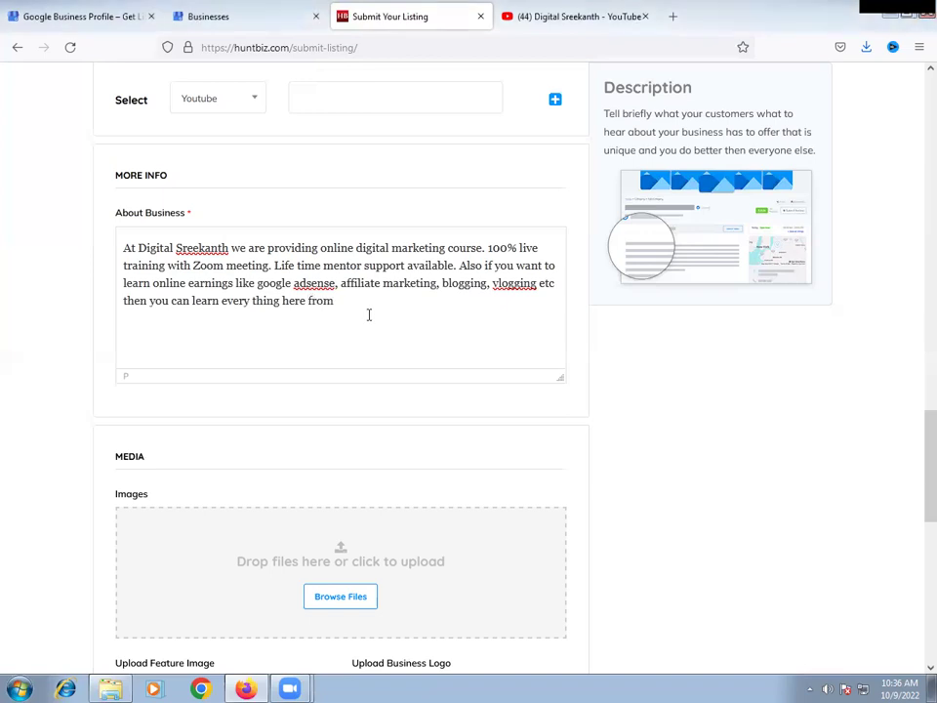
{"action": "type", "text": " basic to advanced level"}
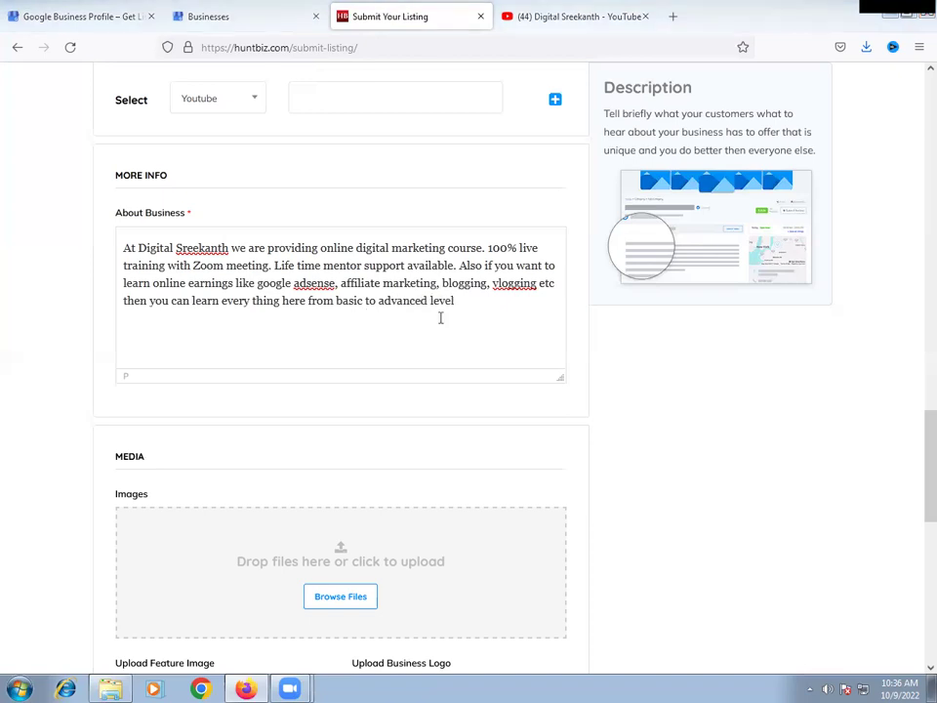
{"action": "scroll", "coordinate": [479, 166], "scroll_direction": "down", "scroll_amount": 3}
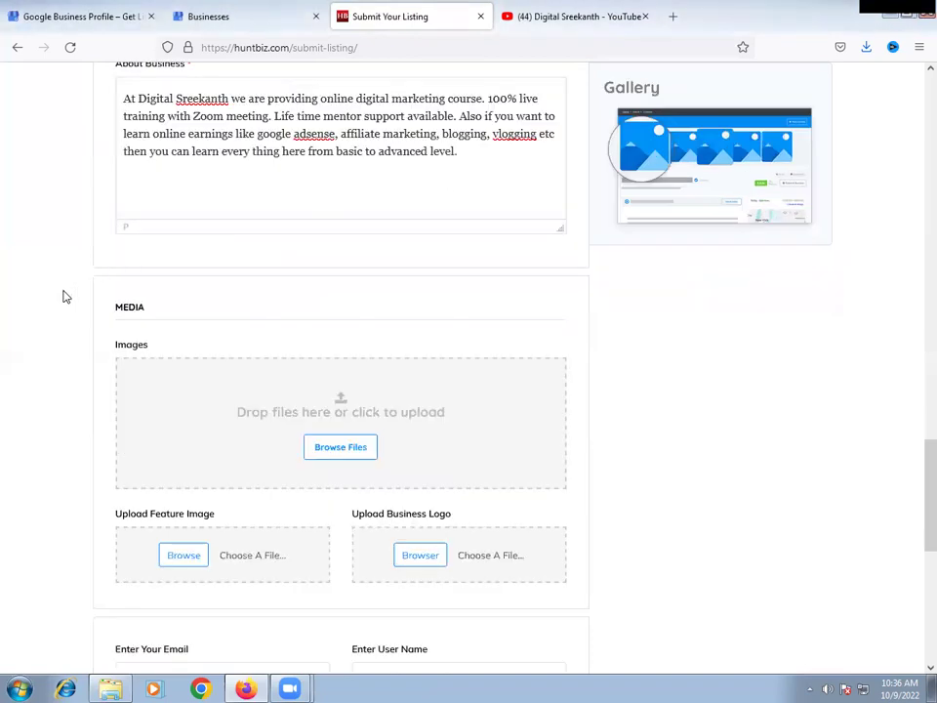
- Upload the DIGITAL MARKETING COURSE image from the Downloads folder to the listing's Images
{"action": "scroll", "coordinate": [65, 296], "scroll_direction": "down", "scroll_amount": 3}
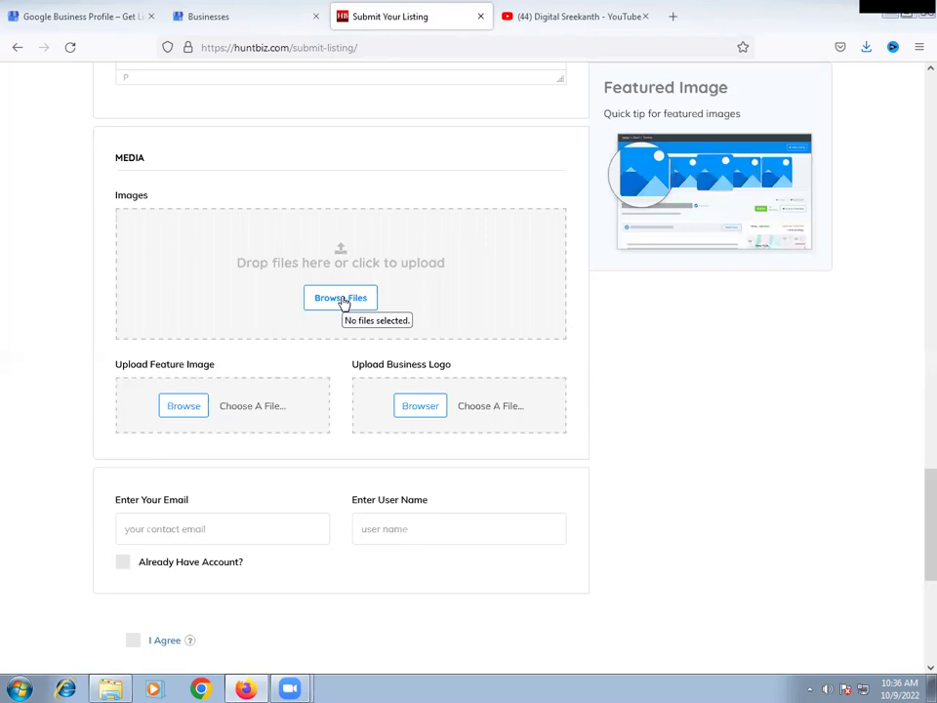
{"action": "left_click", "coordinate": [342, 299]}
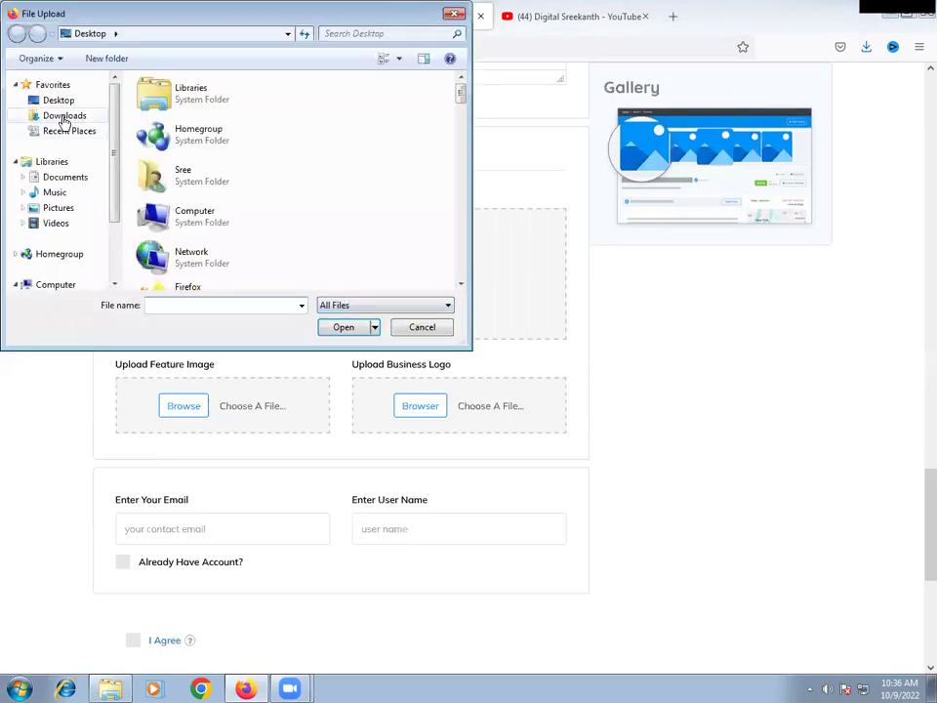
{"action": "left_click", "coordinate": [64, 116]}
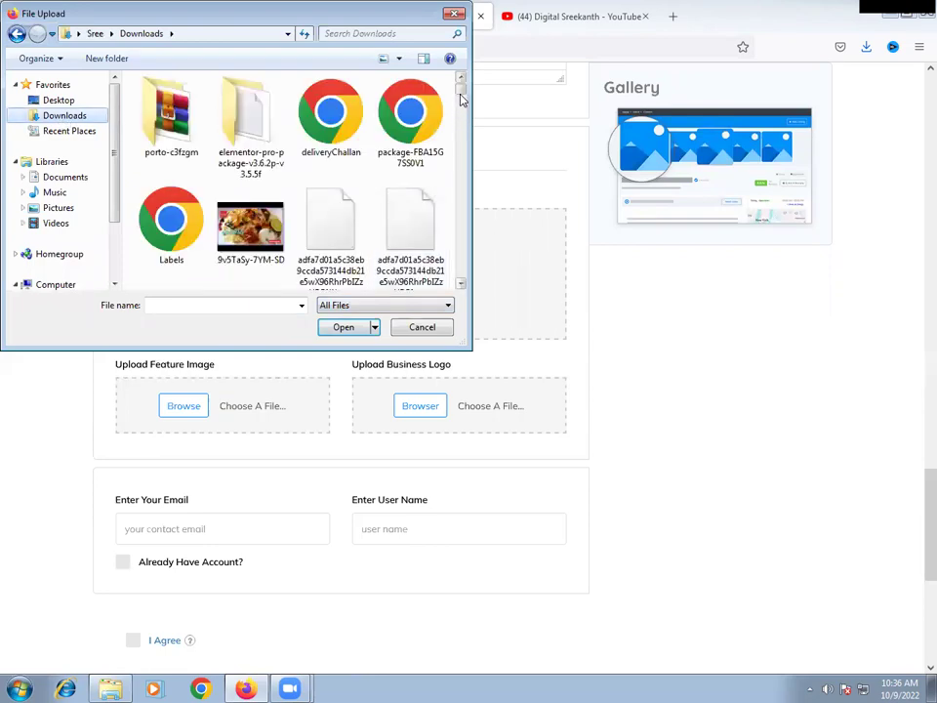
{"action": "left_click", "coordinate": [463, 284]}
{"action": "left_click", "coordinate": [462, 285]}
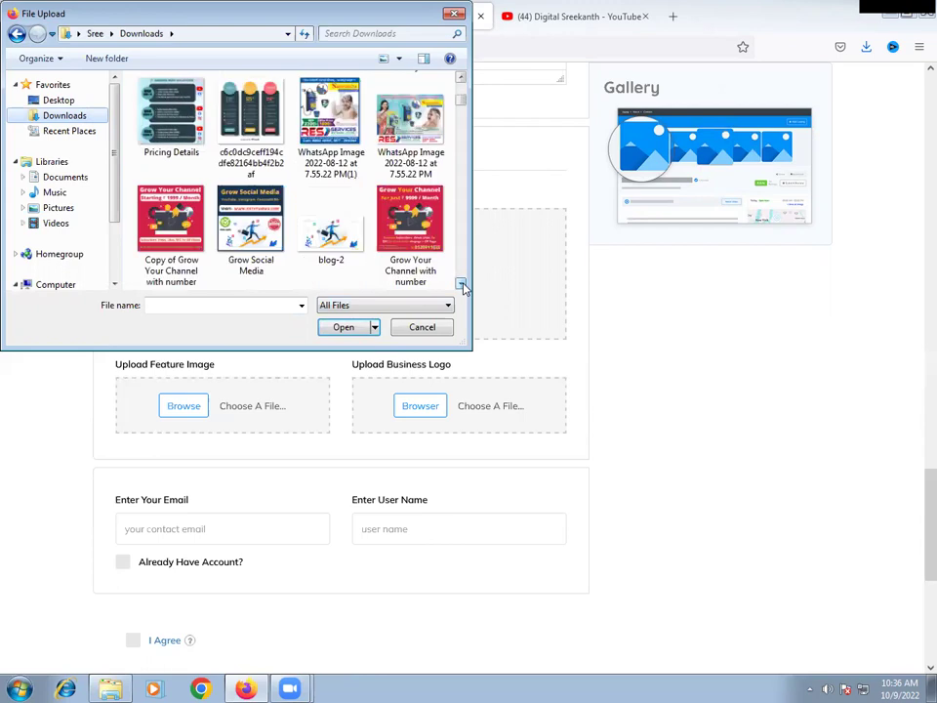
{"action": "left_click", "coordinate": [462, 284]}
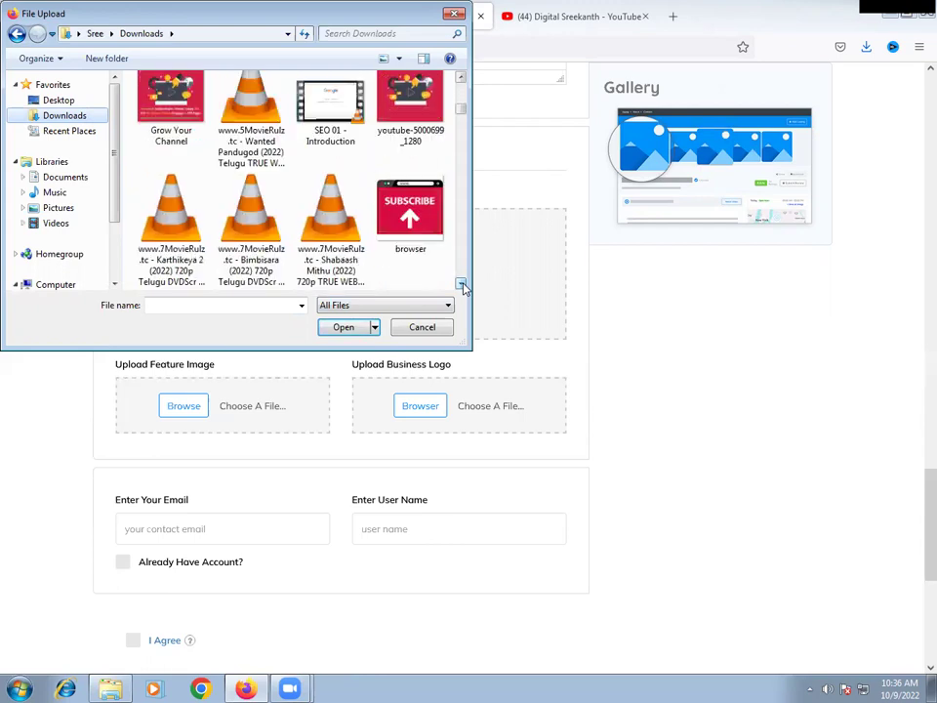
{"action": "left_click", "coordinate": [462, 284]}
{"action": "left_click", "coordinate": [463, 284]}
{"action": "left_click", "coordinate": [463, 284]}
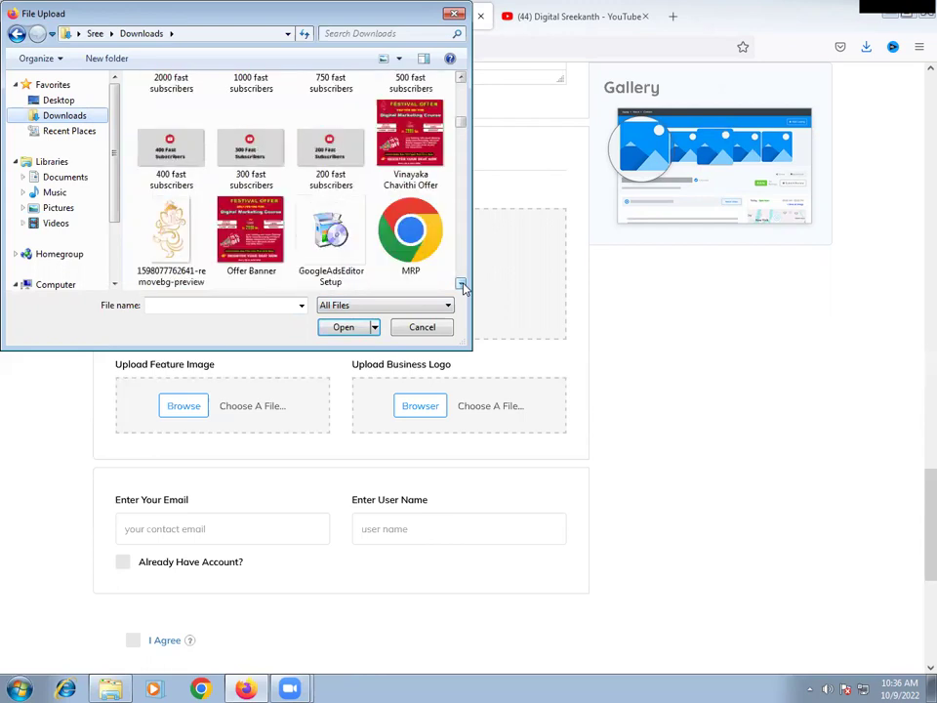
{"action": "left_click", "coordinate": [463, 284]}
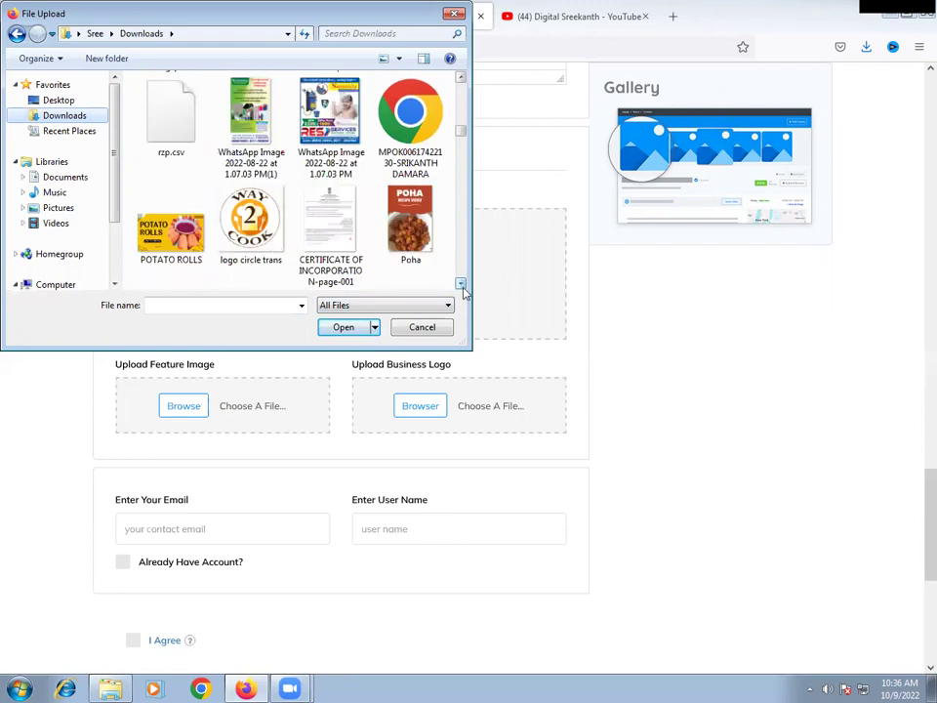
{"action": "left_click", "coordinate": [463, 284]}
{"action": "left_click", "coordinate": [462, 285]}
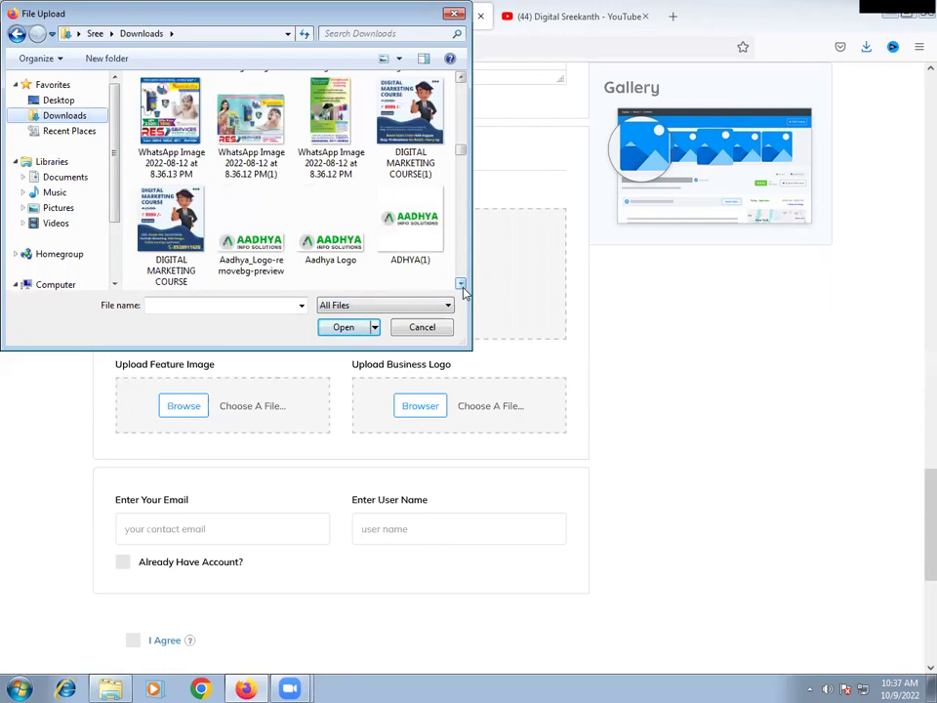
{"action": "left_click", "coordinate": [166, 230]}
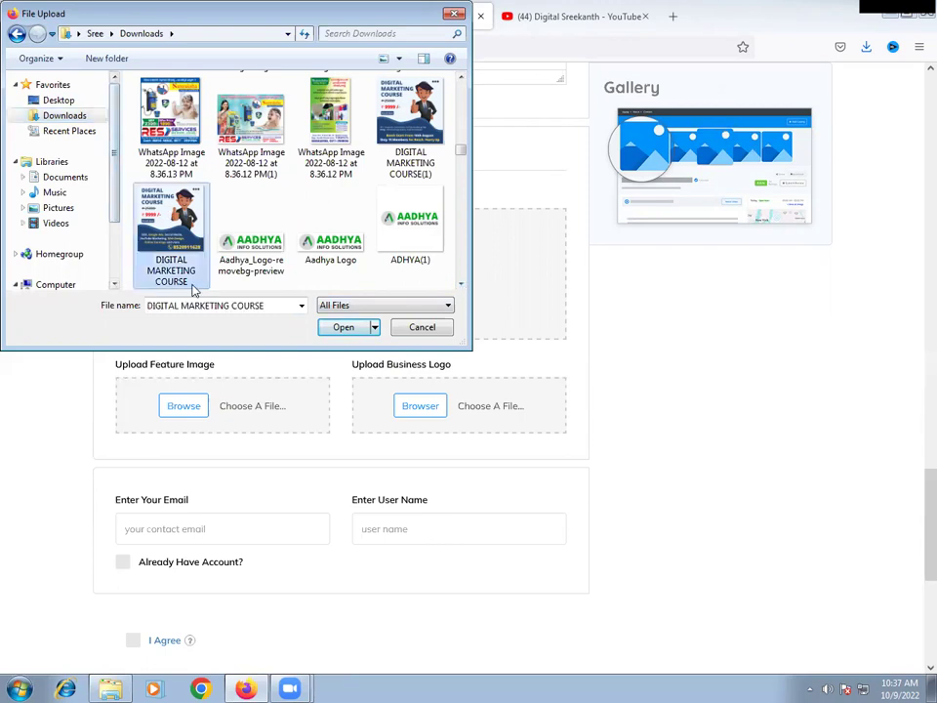
{"action": "left_click", "coordinate": [342, 328]}
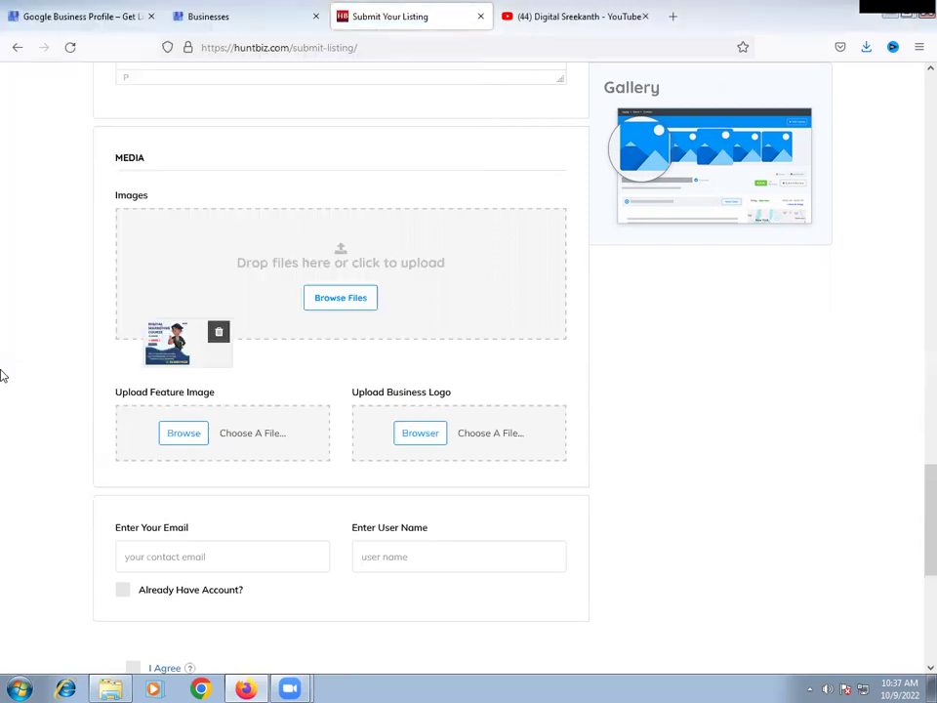
- Fill in the listing's contact e-mail address, accepting the suggested address
{"action": "scroll", "coordinate": [275, 86], "scroll_direction": "down", "scroll_amount": 3}
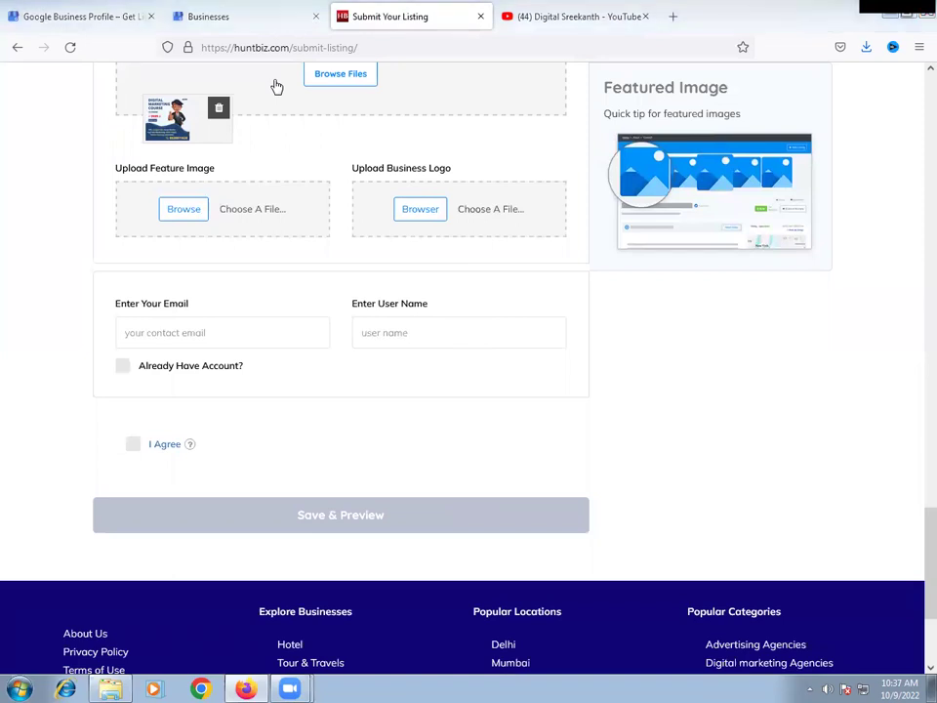
{"action": "left_click", "coordinate": [170, 338]}
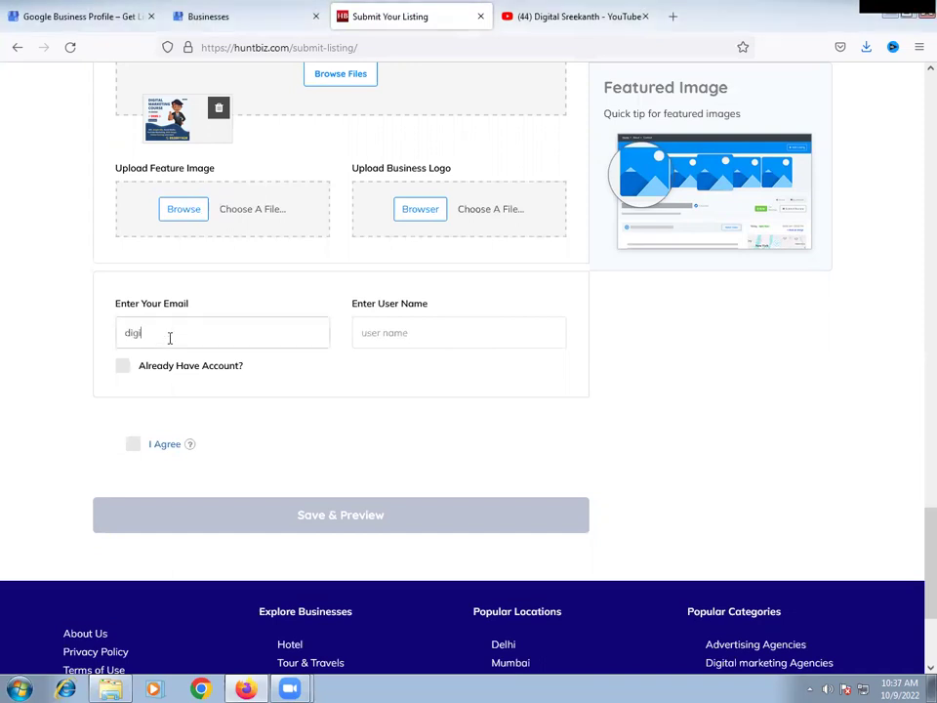
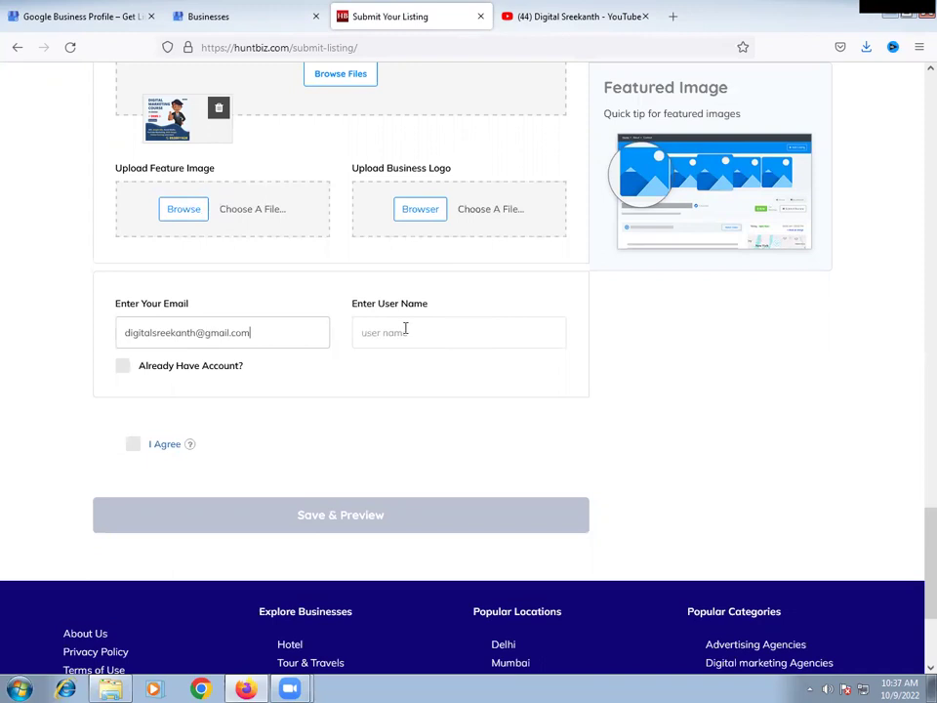
{"action": "left_click_drag", "start_coordinate": [280, 333], "coordinate": [7, 336]}
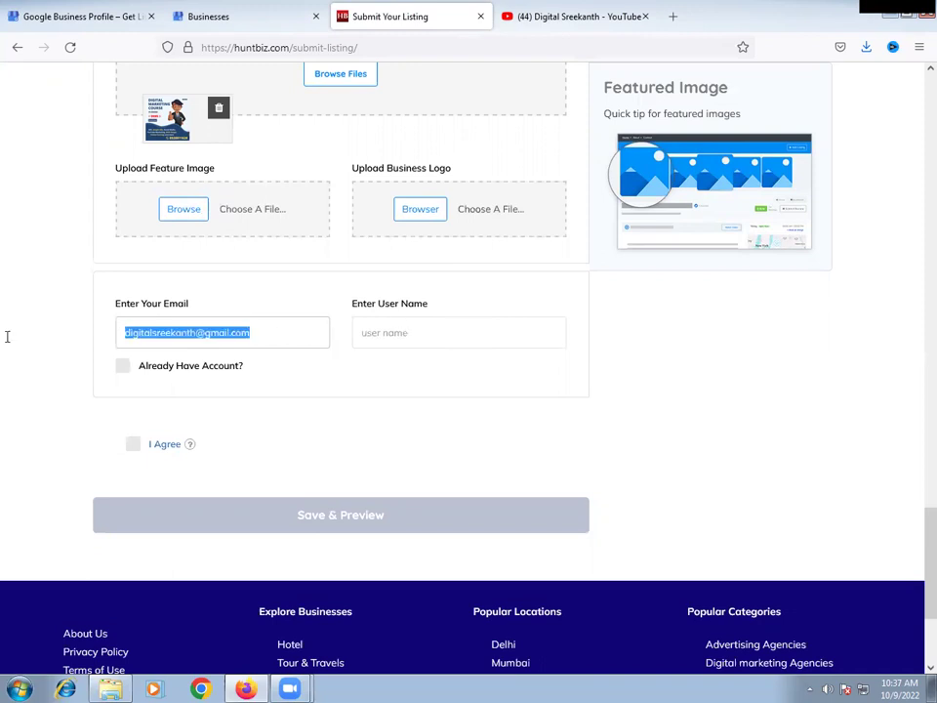
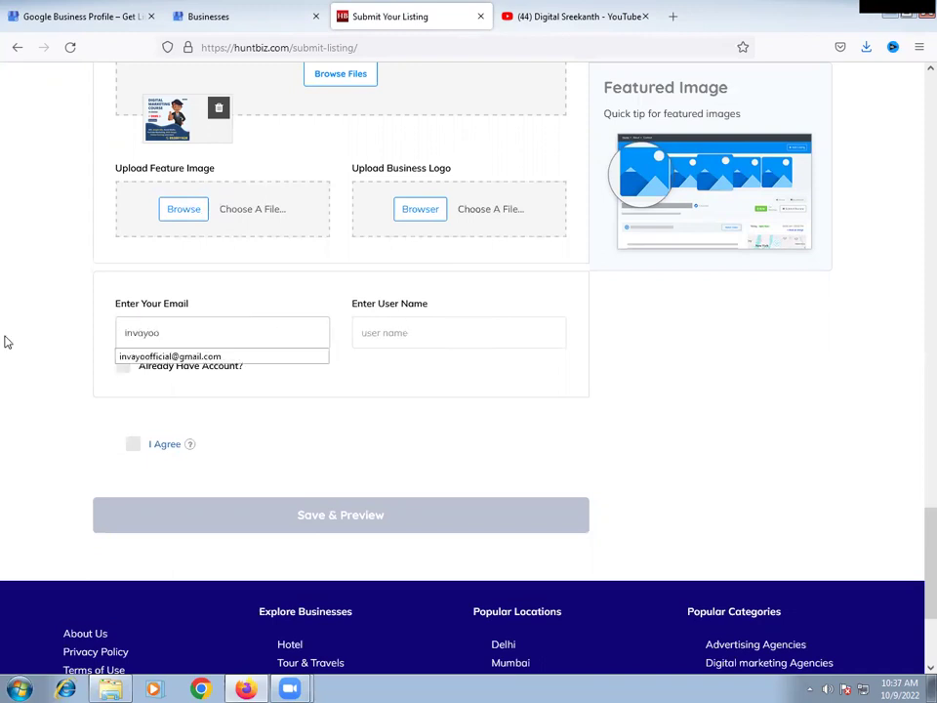
{"action": "key", "text": "Return"}
- Enter the user name, agree to the terms, and Save & Preview the listing
{"action": "left_click", "coordinate": [387, 335]}
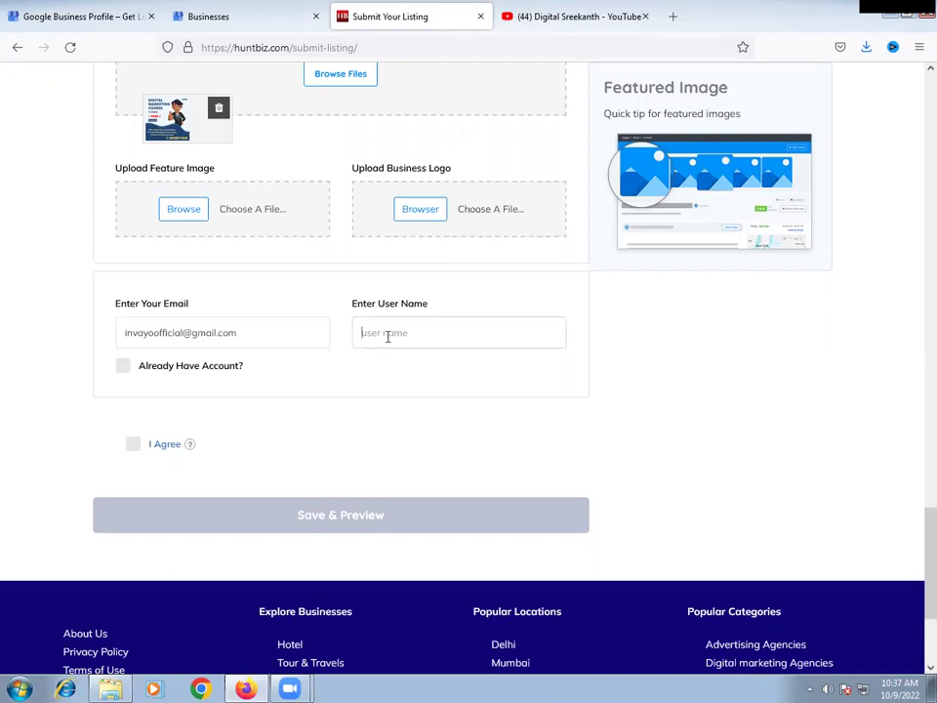
{"action": "type", "text": "digitalsreekanth"}
{"action": "left_click", "coordinate": [111, 445]}
{"action": "left_click", "coordinate": [134, 445]}
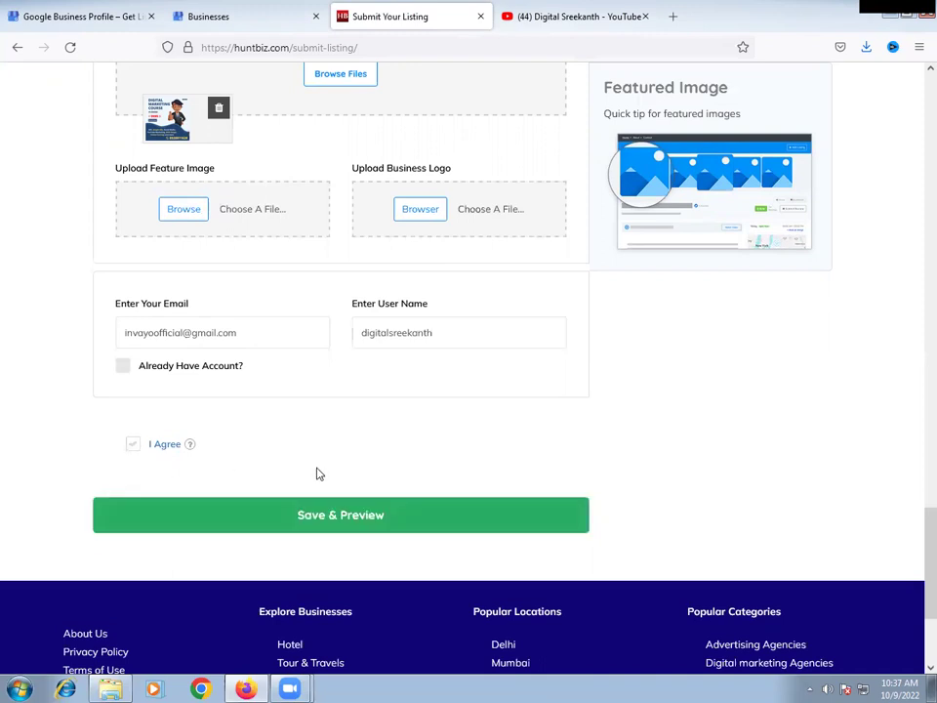
{"action": "left_click", "coordinate": [324, 524]}
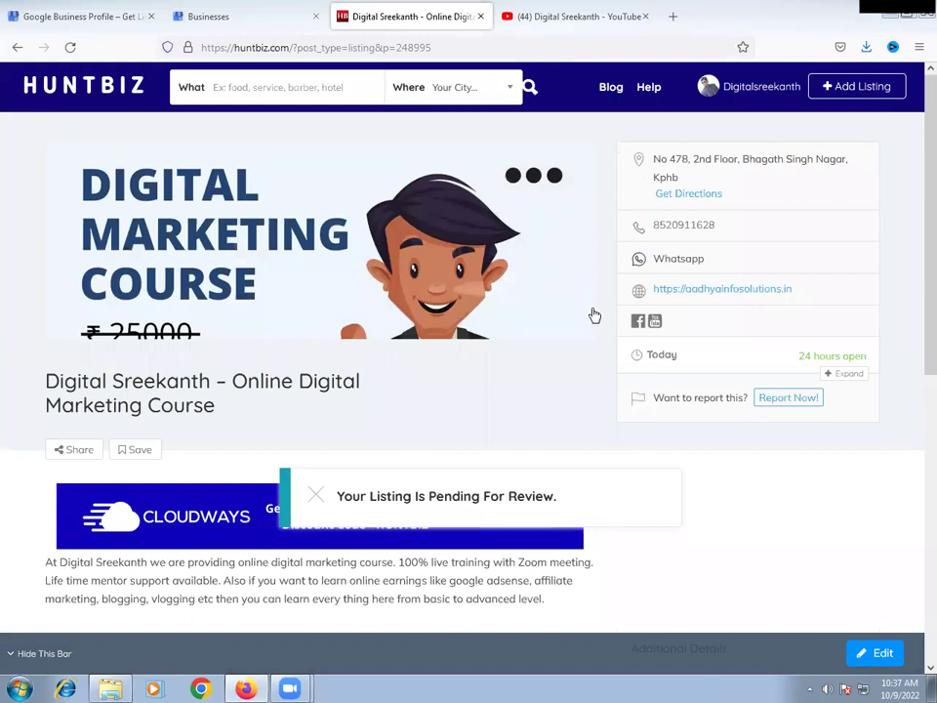
- Review the pending Digital Sreekanth listing page and show the account's profile options
{"action": "scroll", "coordinate": [543, 383], "scroll_direction": "down", "scroll_amount": 4}
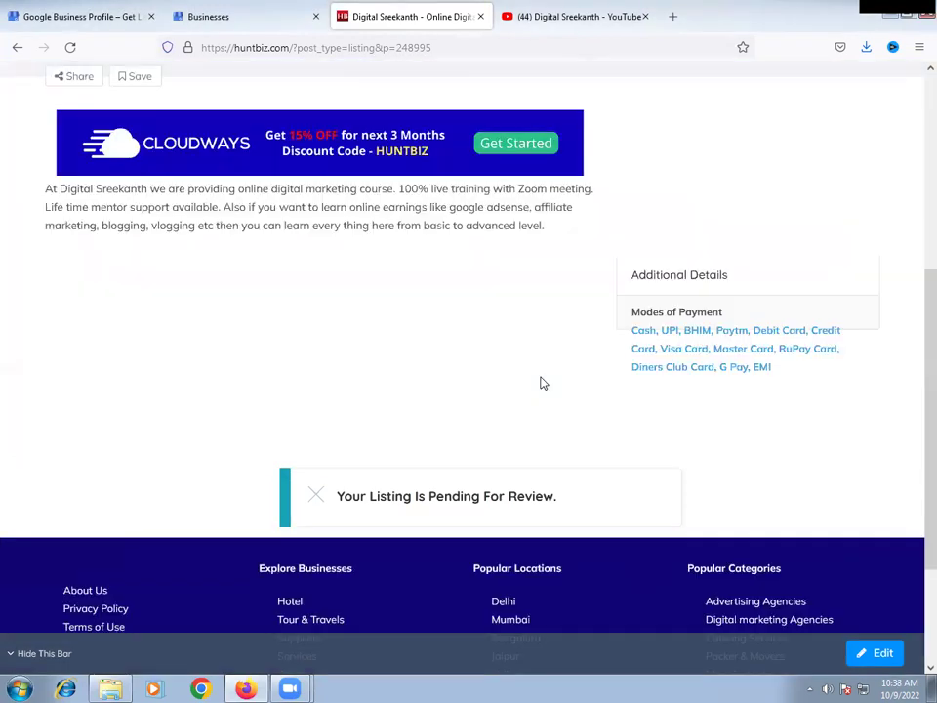
{"action": "scroll", "coordinate": [543, 383], "scroll_direction": "up", "scroll_amount": 4}
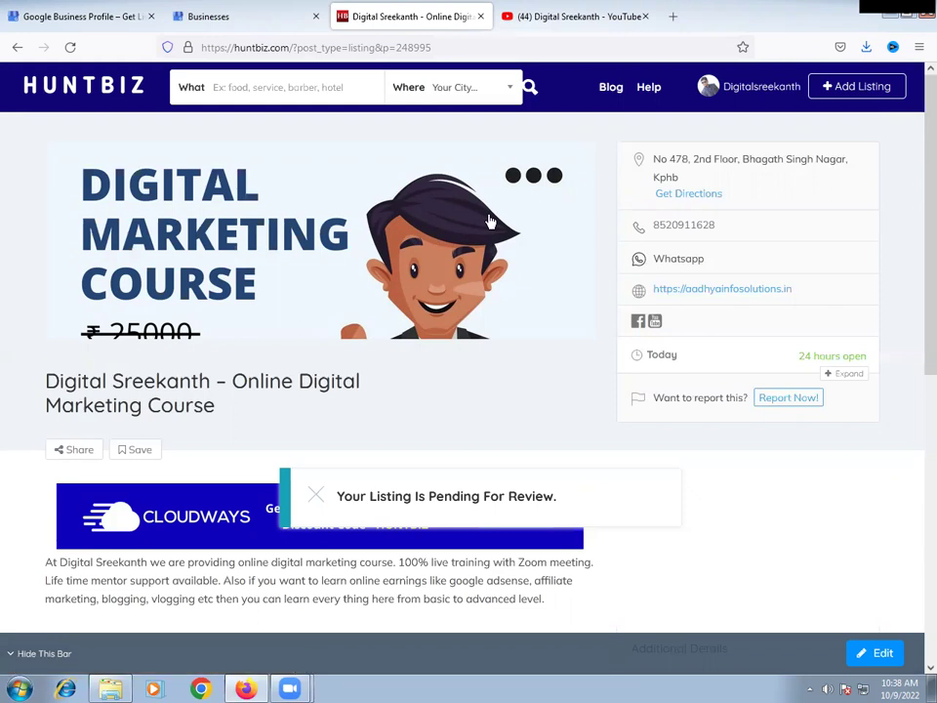
{"action": "left_click", "coordinate": [747, 96]}
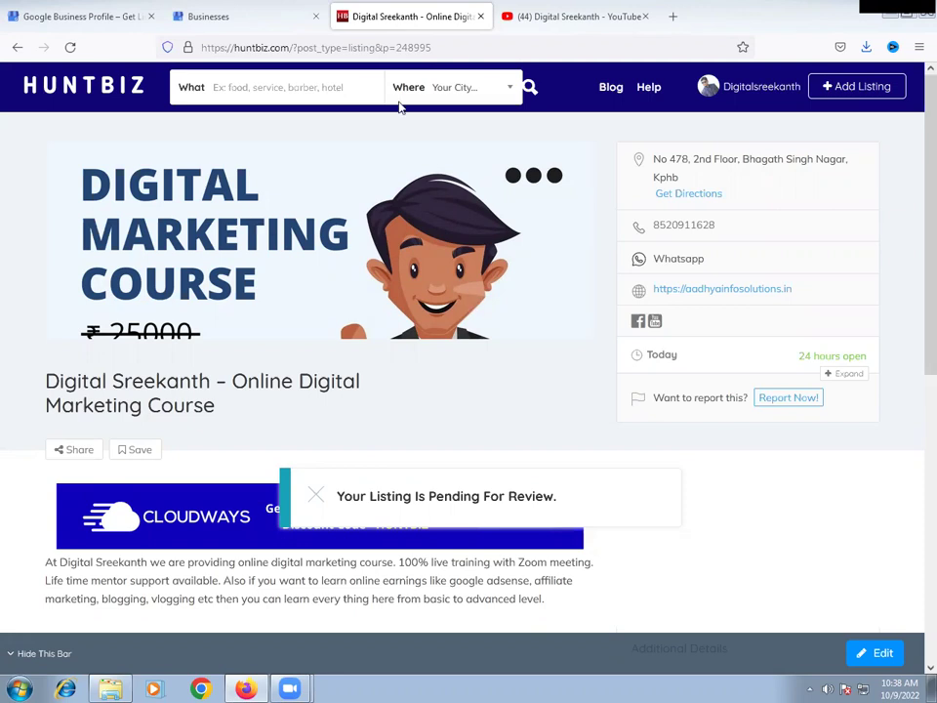
- Switch between the HuntBiz listing and the Businesses list, ending on Digital Sreekanth still Processing
{"action": "left_click", "coordinate": [198, 17]}
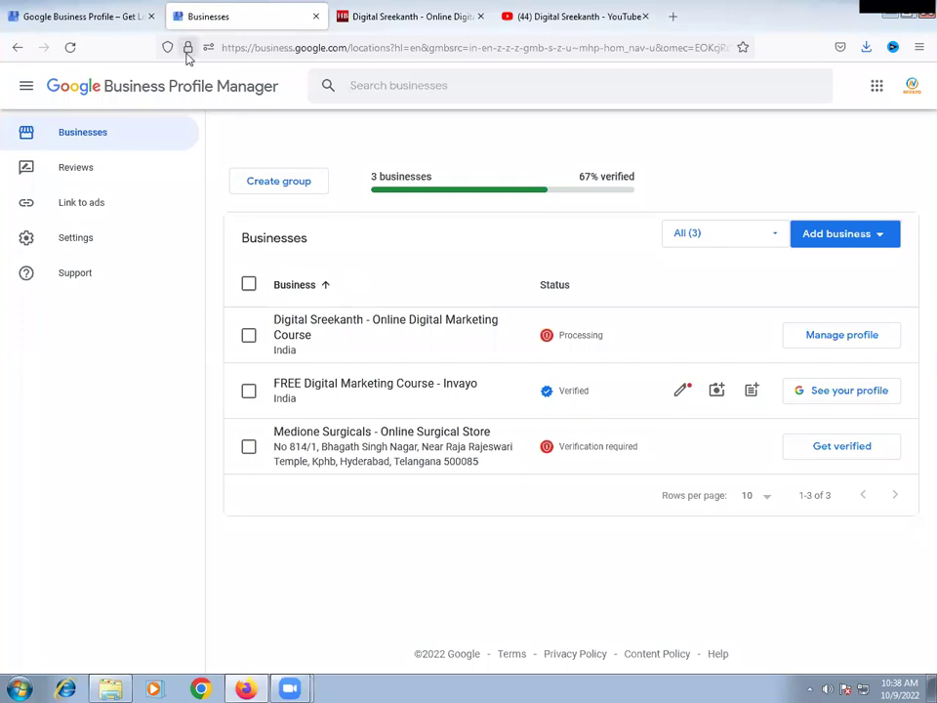
{"action": "left_click", "coordinate": [368, 21]}
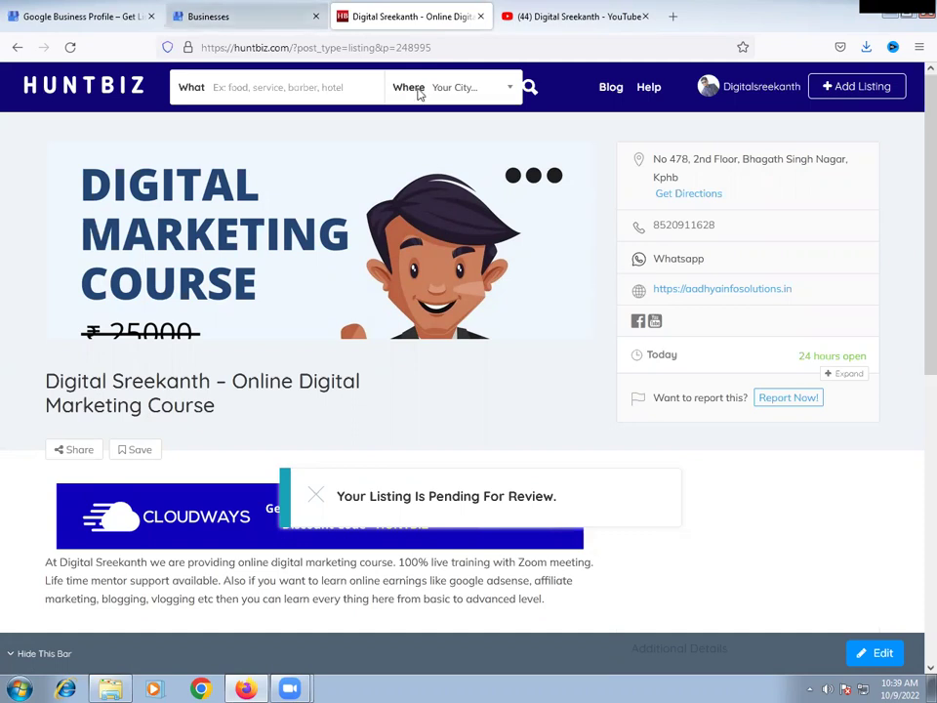
{"action": "left_click", "coordinate": [207, 16]}
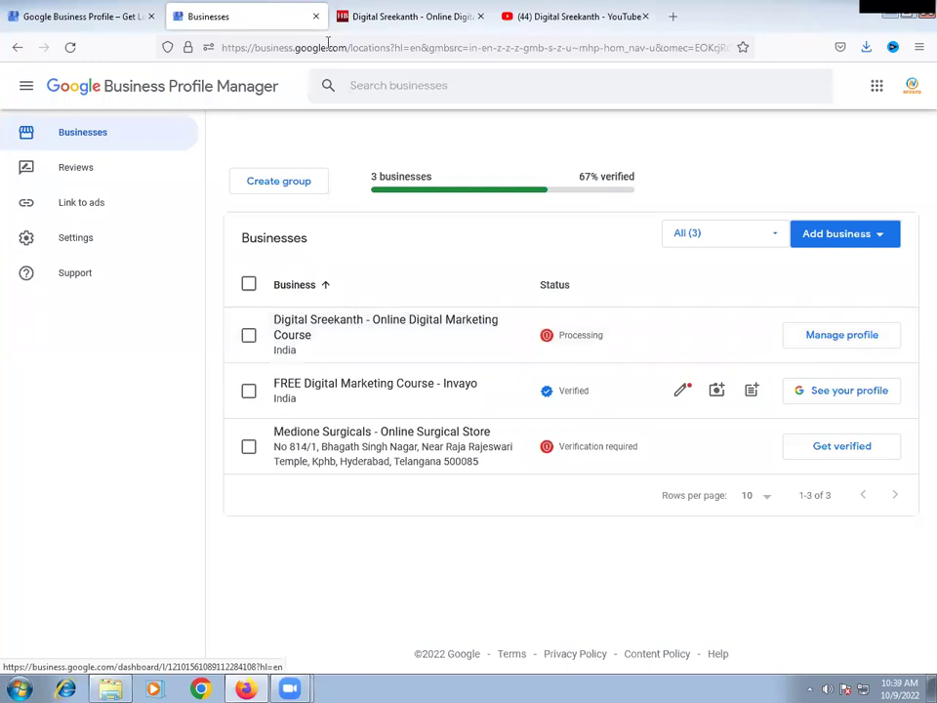
{"action": "left_click", "coordinate": [393, 18]}
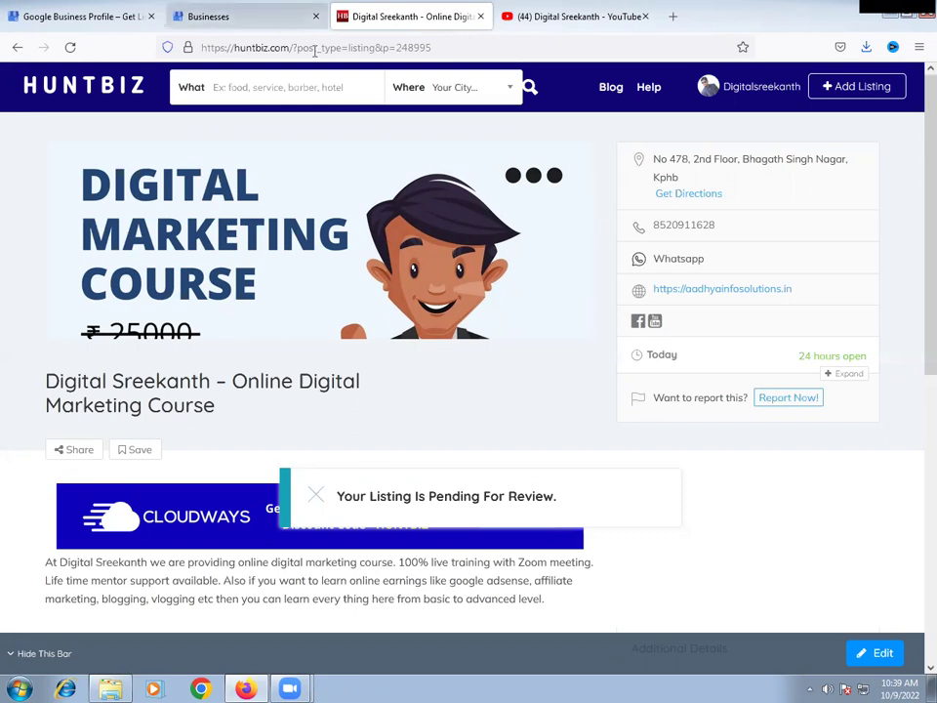
{"action": "left_click", "coordinate": [208, 17]}
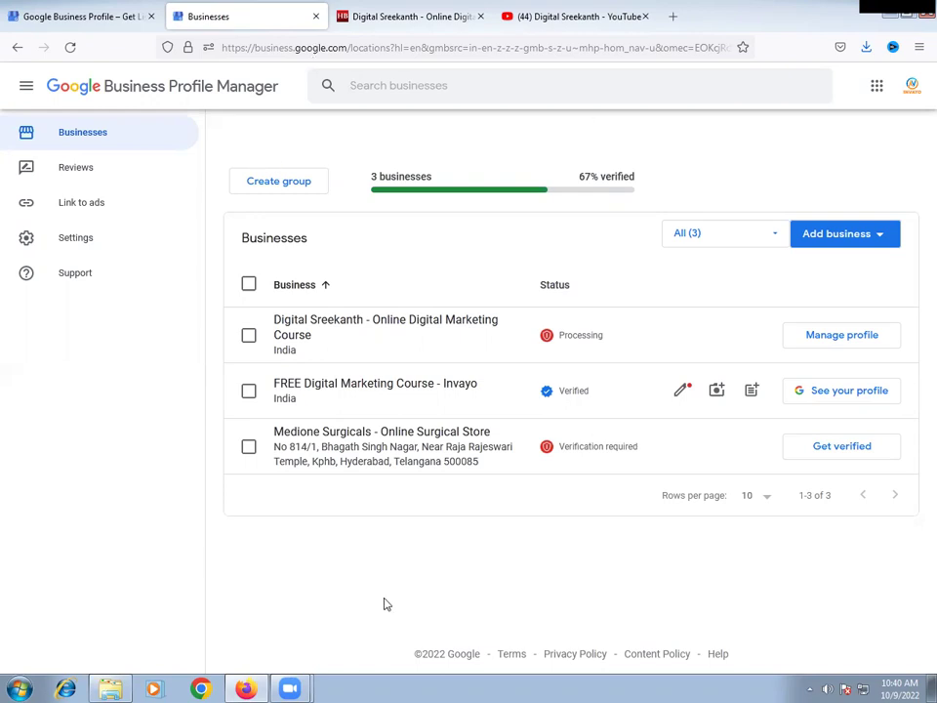
{"action": "left_click_drag", "start_coordinate": [375, 175], "coordinate": [446, 174]}
{"action": "left_click", "coordinate": [446, 174]}
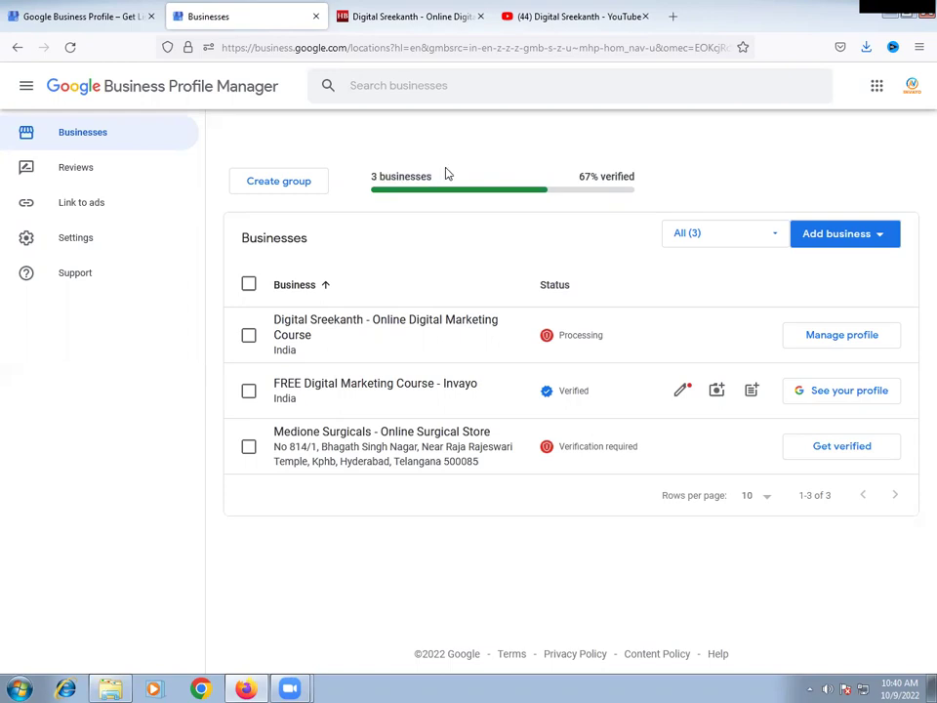